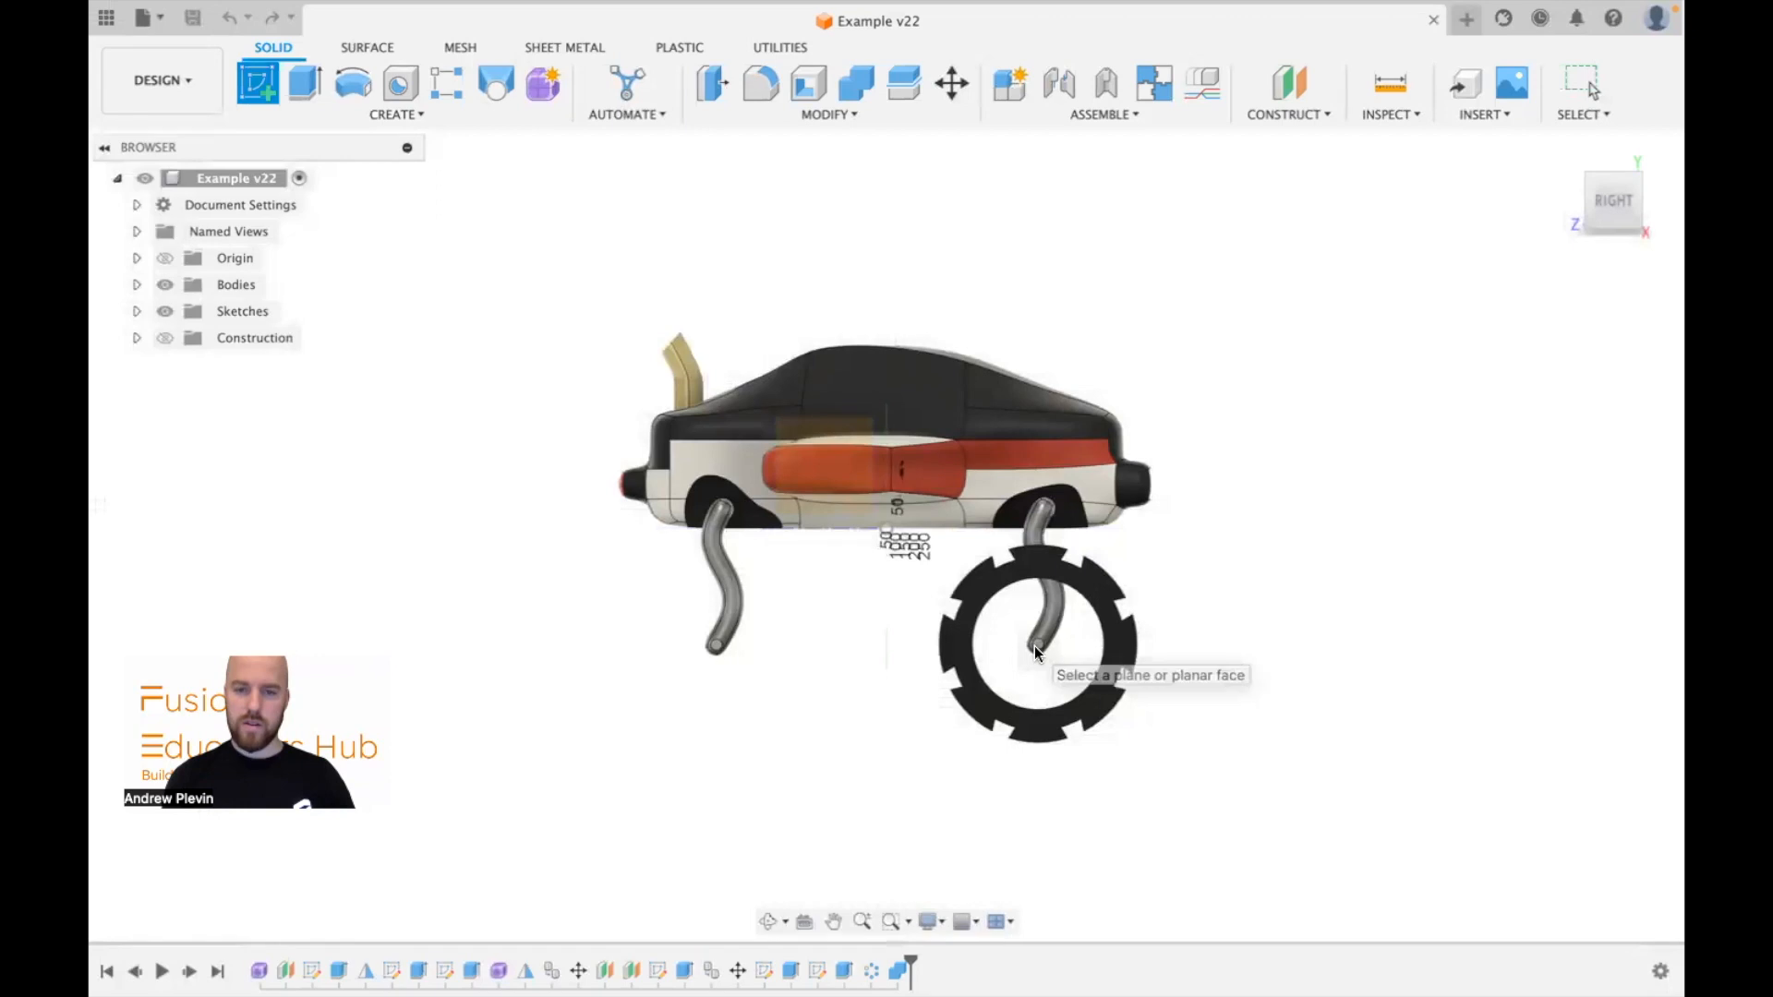
# Step: Start a sketch on the flat circular end face of the curved leg inside the tyre
pyautogui.click(1037, 648)
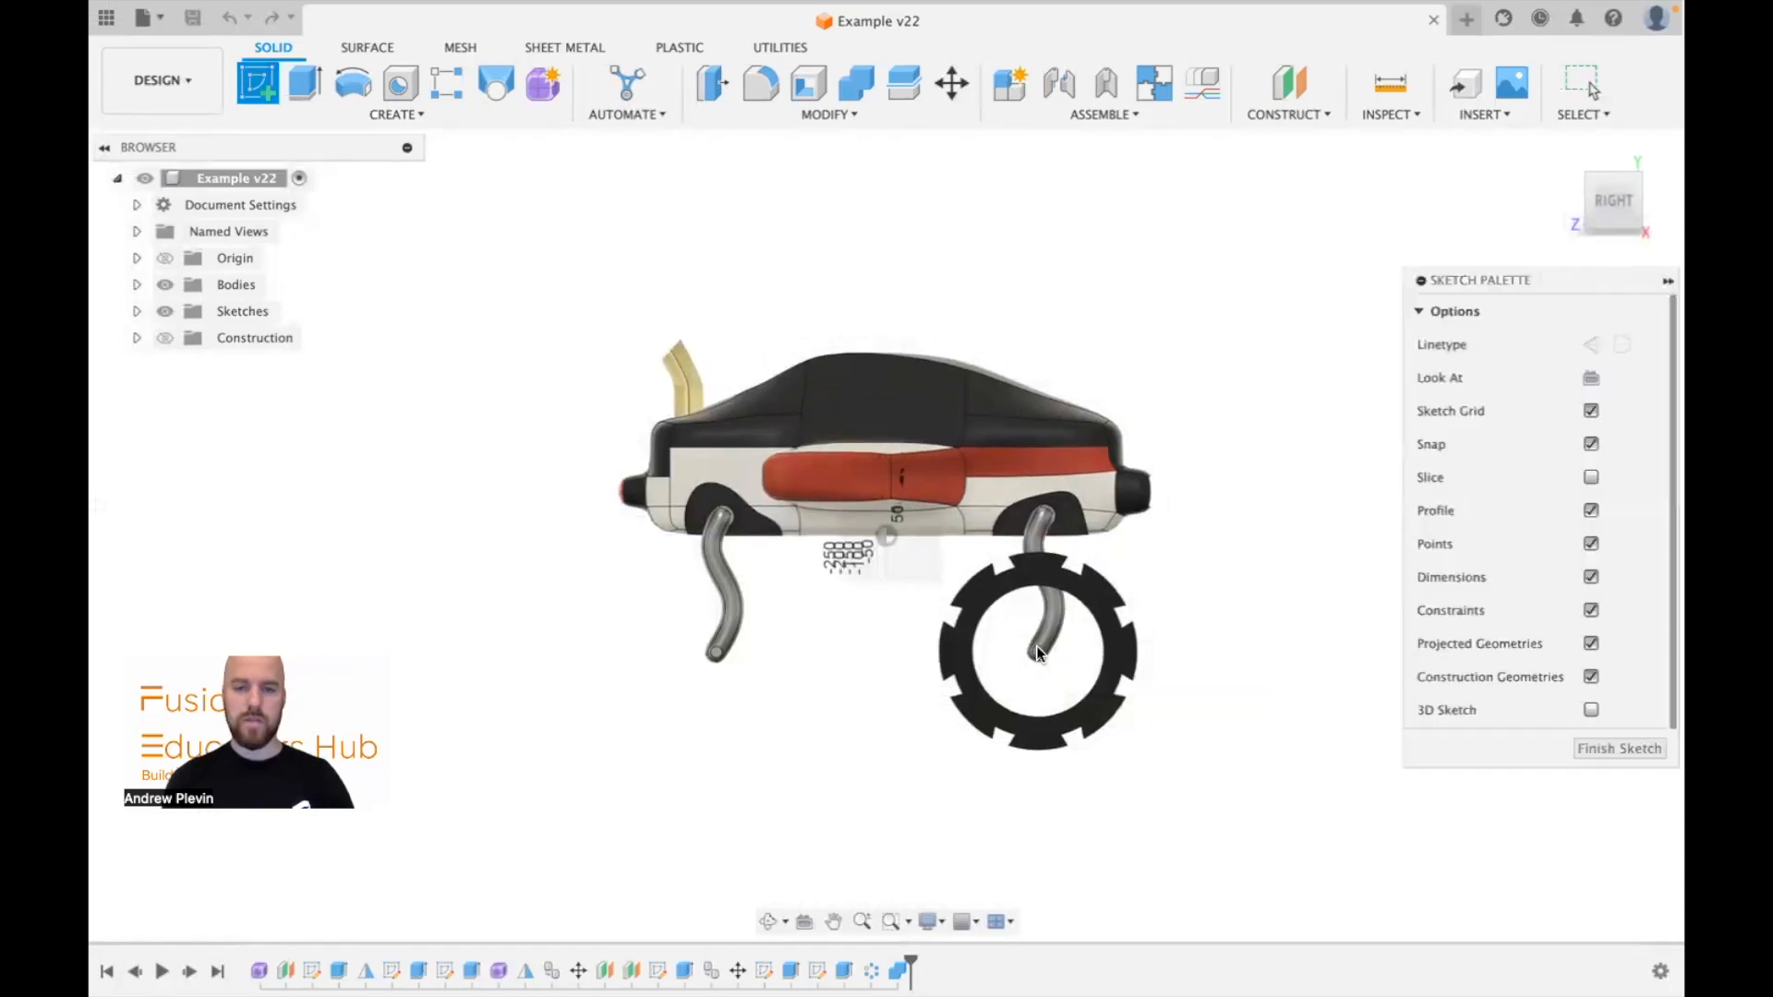
pyautogui.scroll(3, 1034, 645)
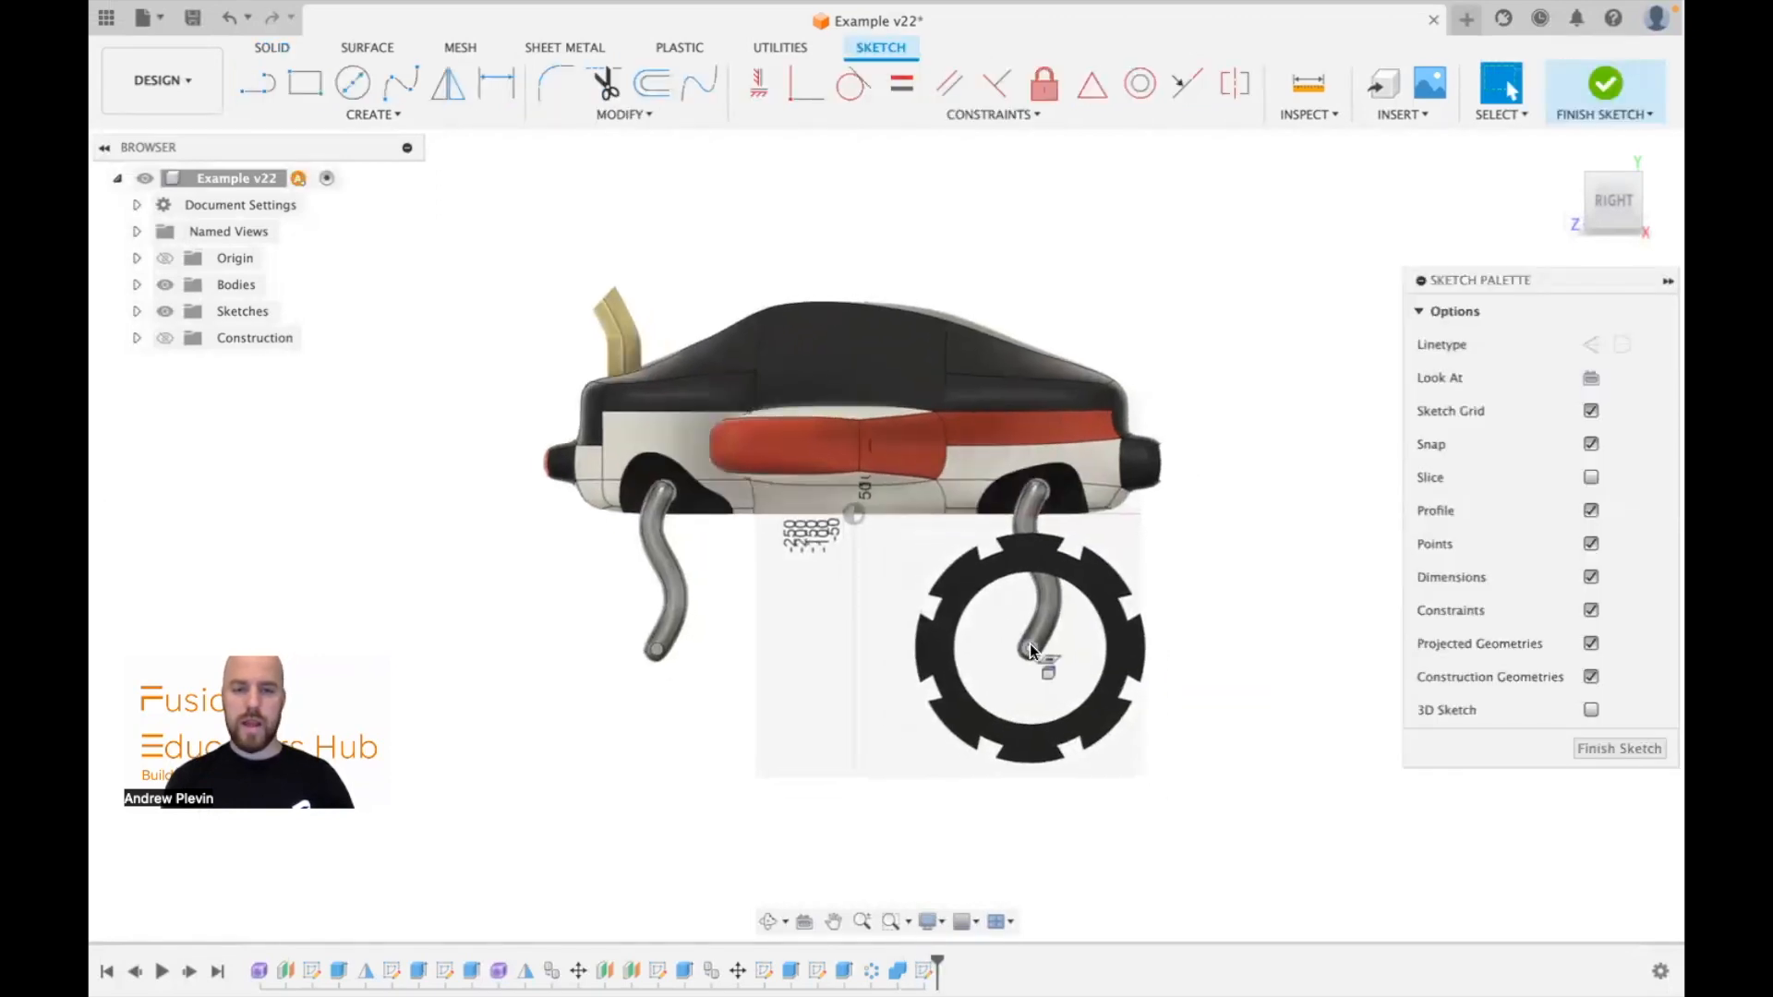
pyautogui.scroll(3, 1028, 644)
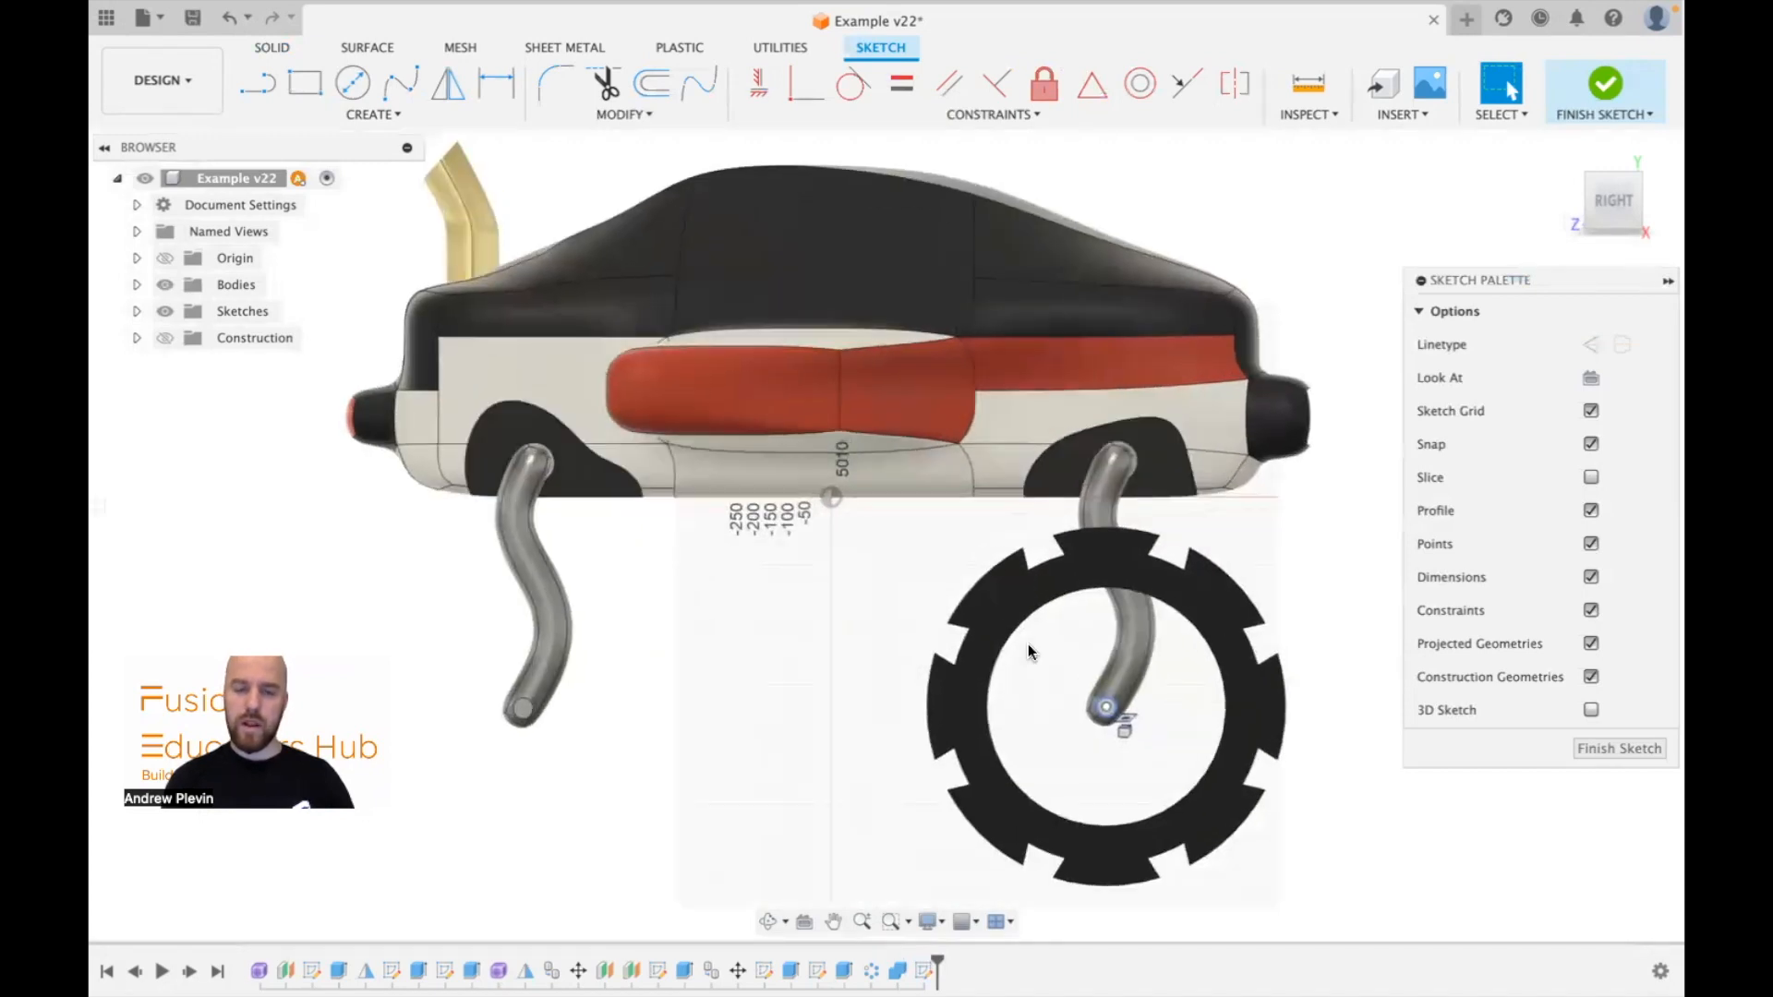
pyautogui.scroll(3, 1014, 649)
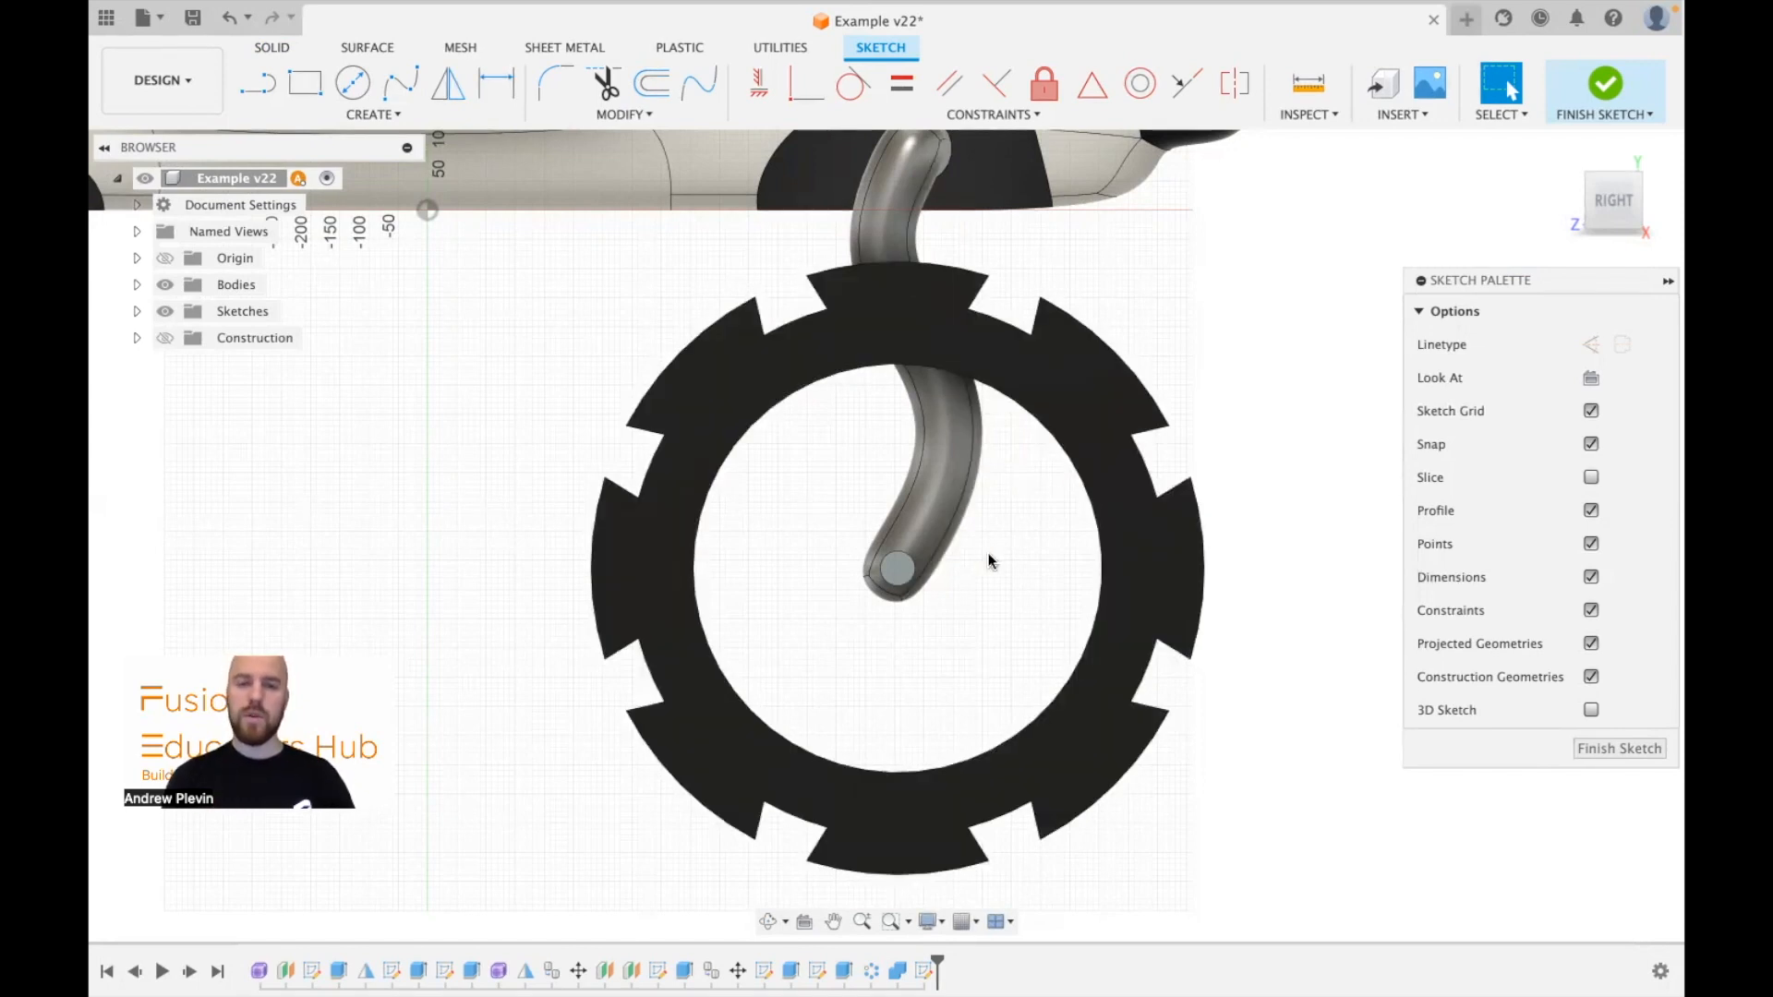
# Step: Project the tyre's inner circular edge and the leg's circular end edge into the sketch
pyautogui.click(435, 118)
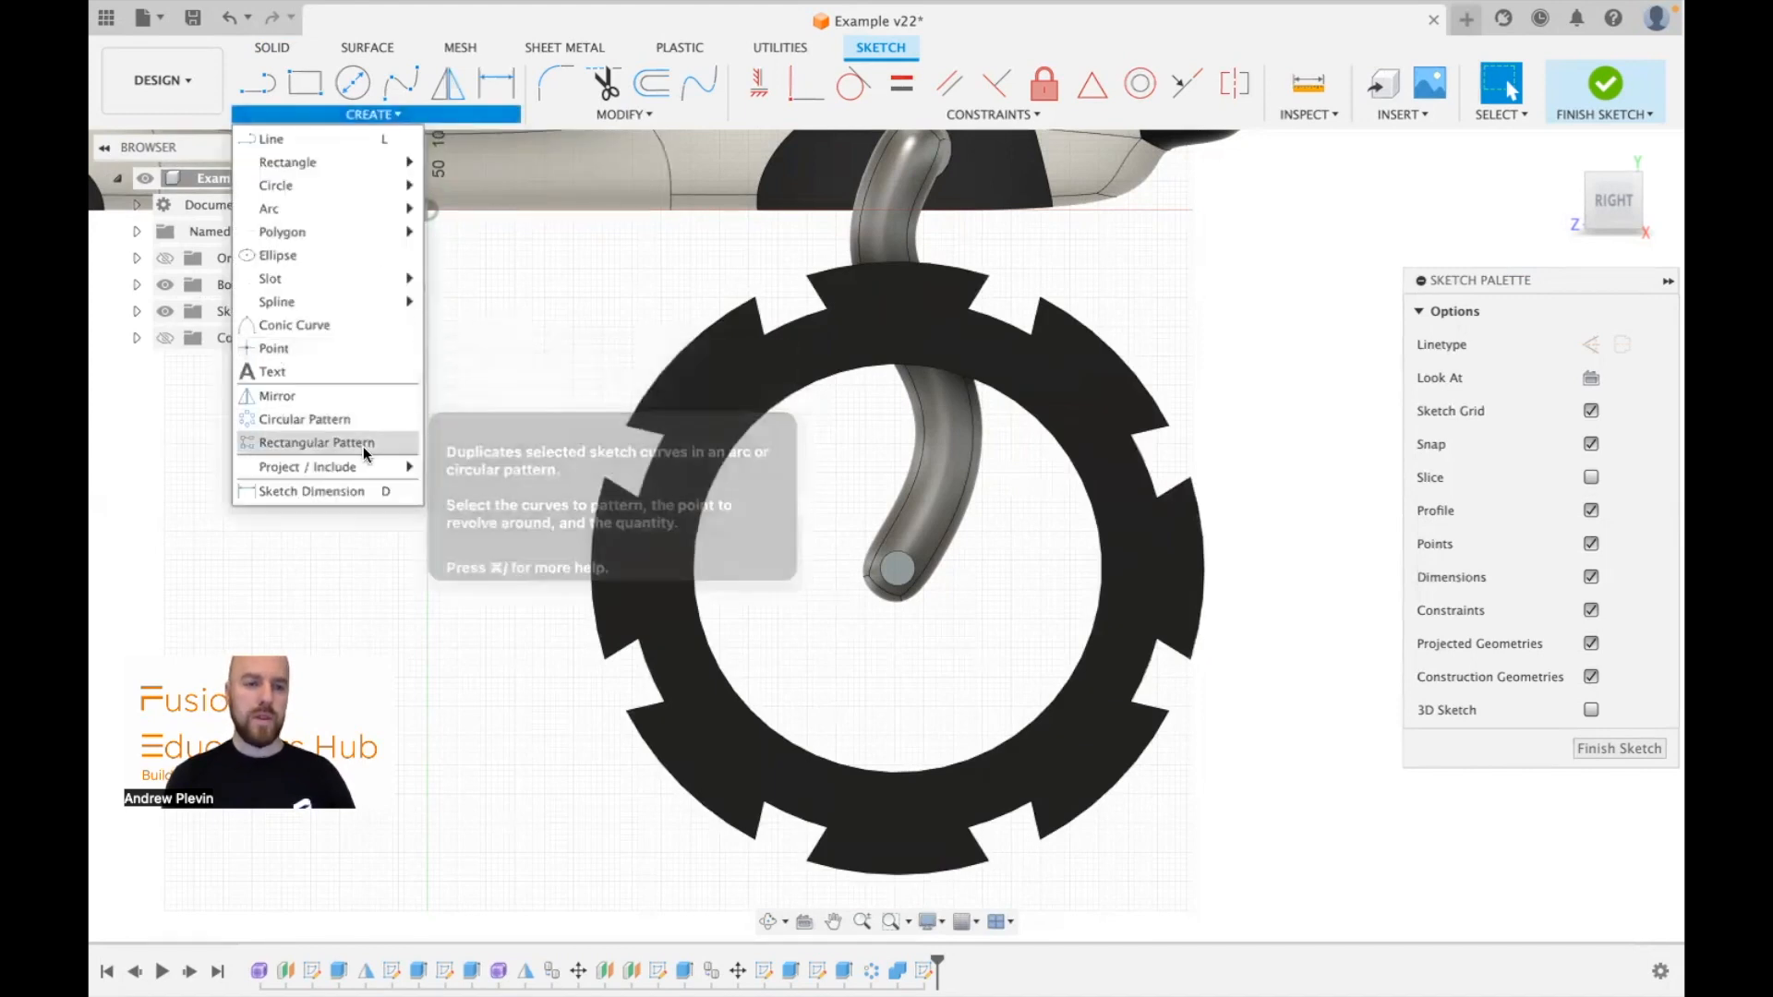
pyautogui.moveTo(357, 464)
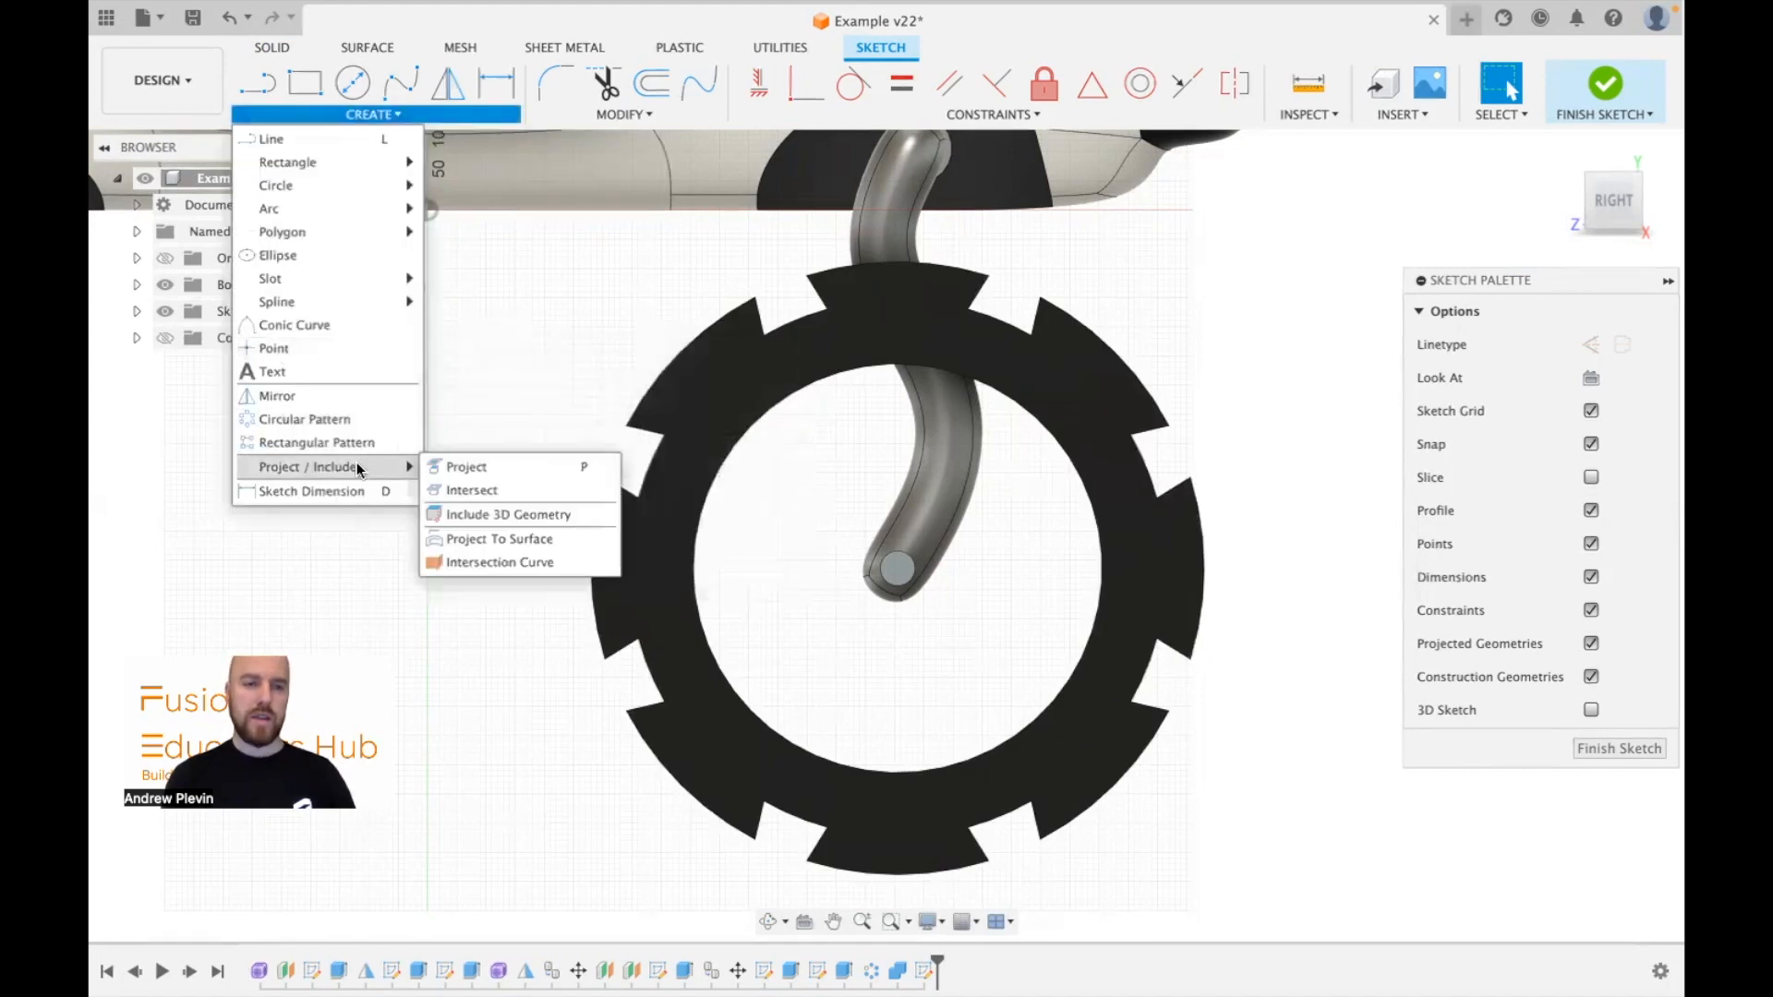
pyautogui.click(466, 468)
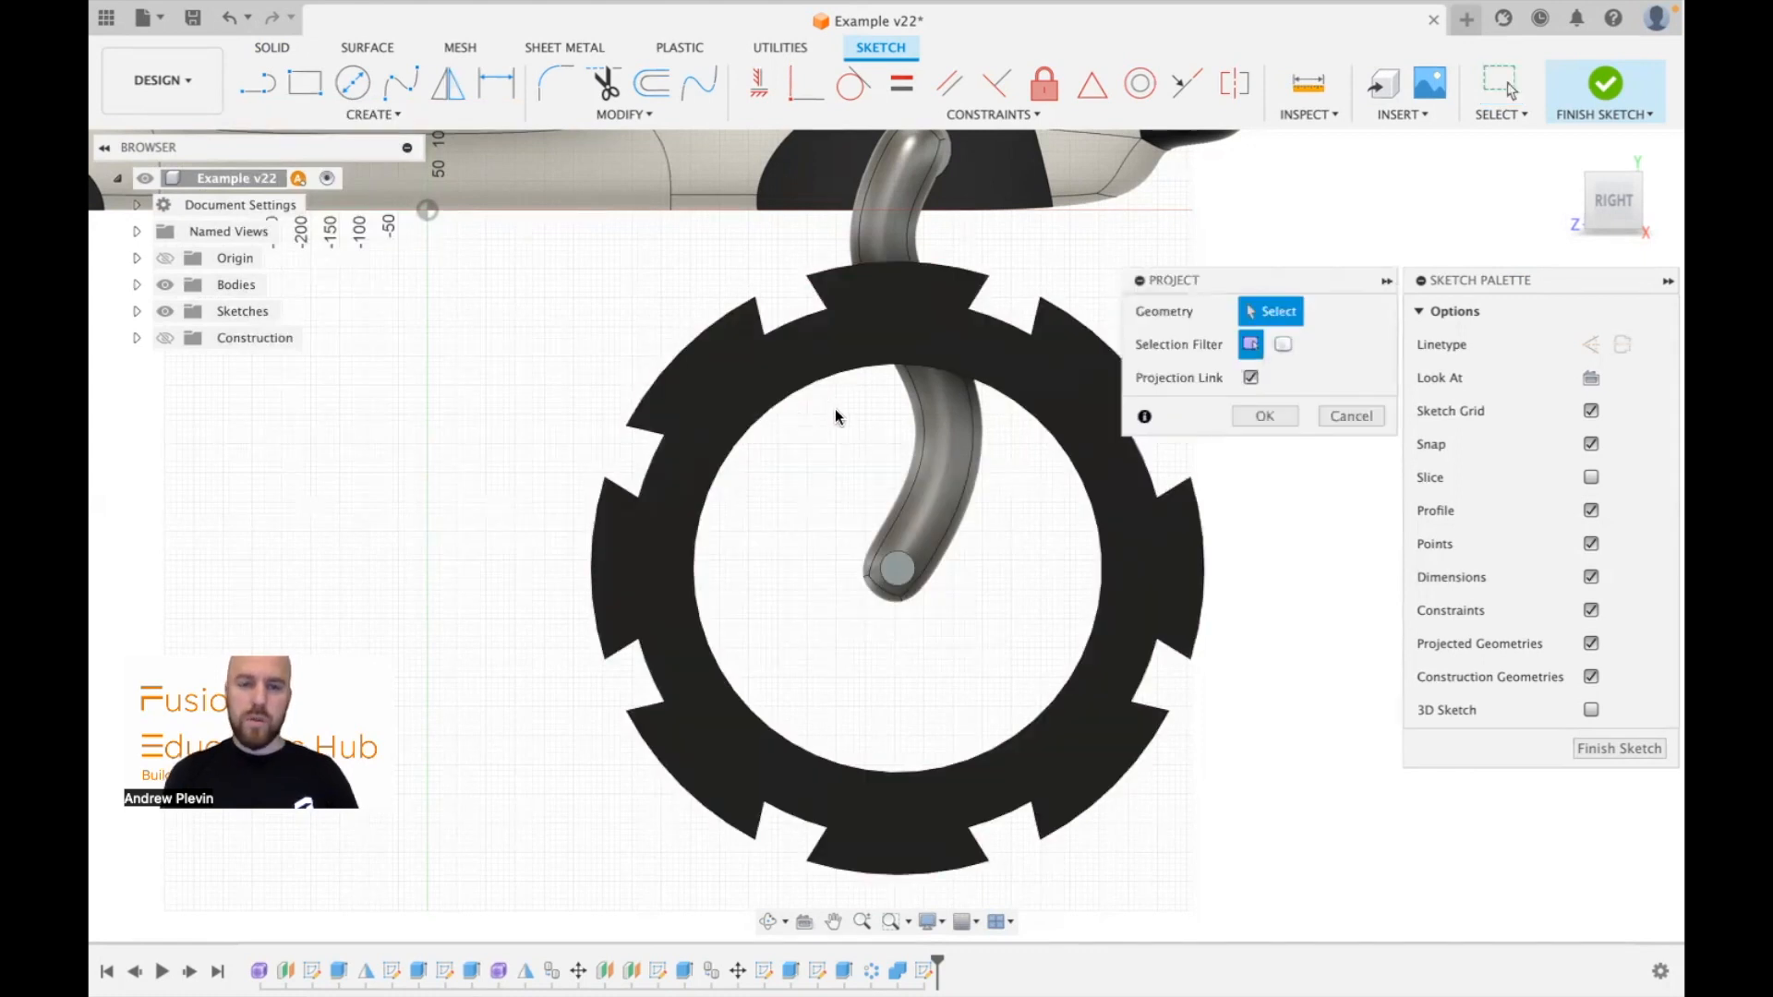
pyautogui.click(817, 379)
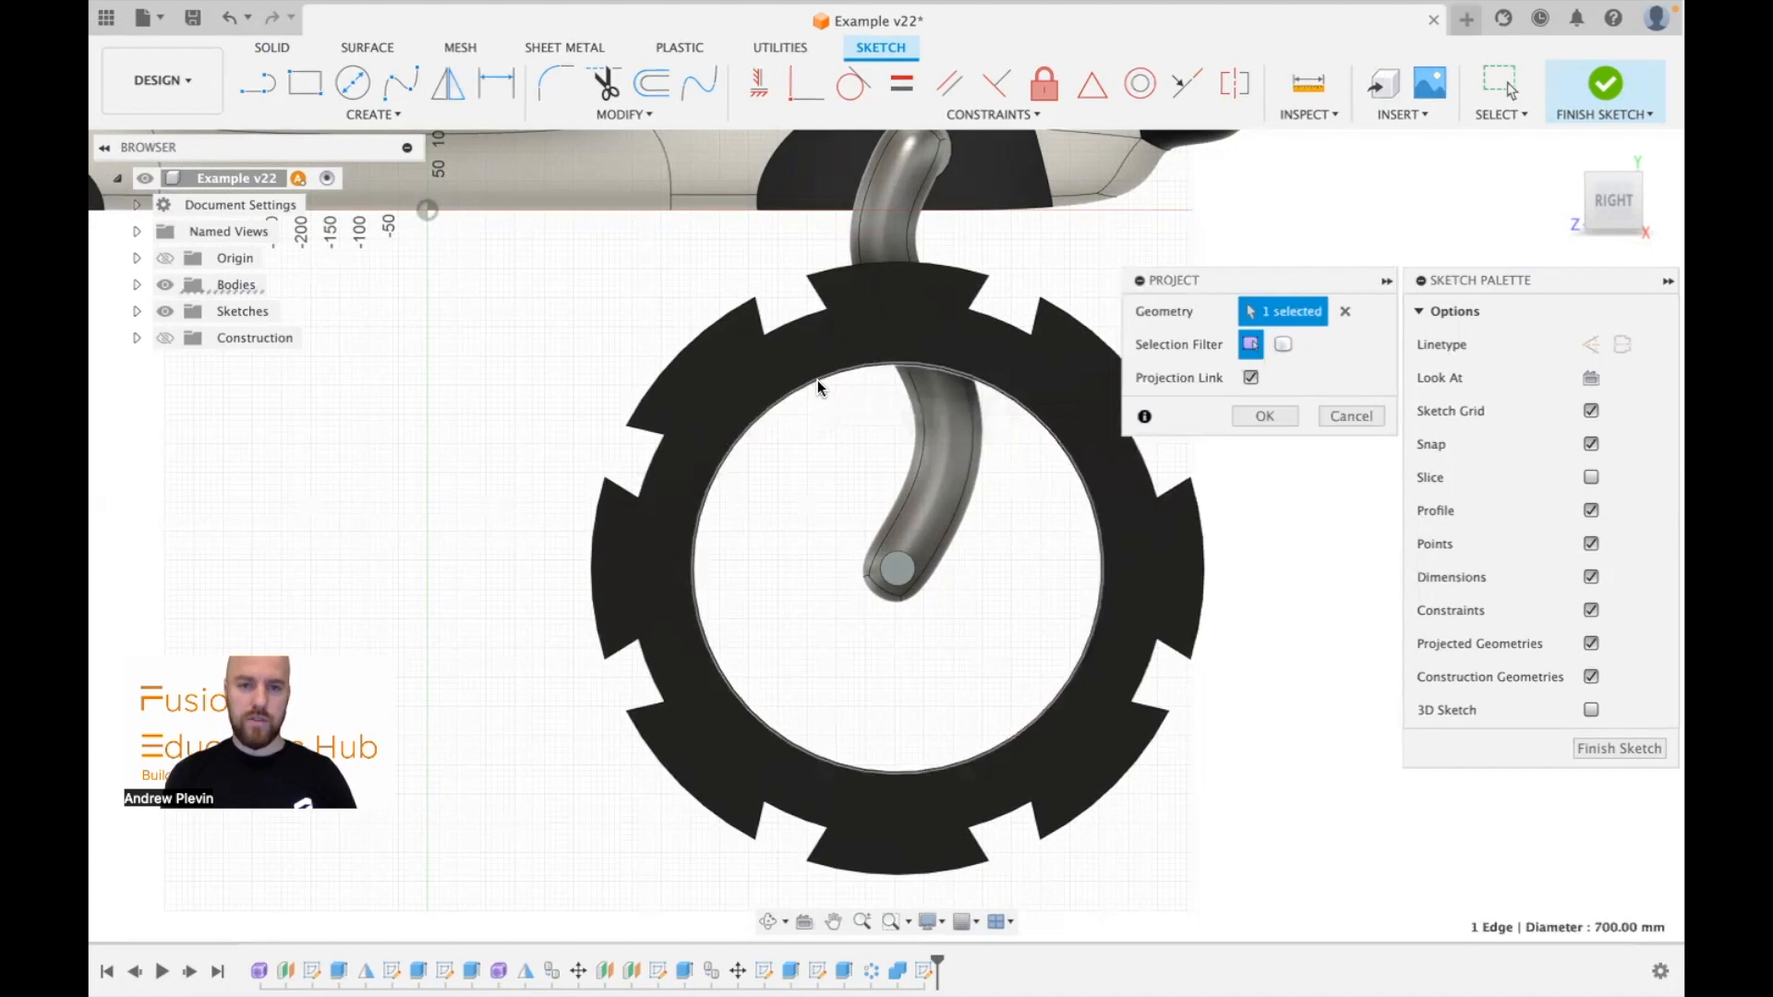
pyautogui.click(906, 559)
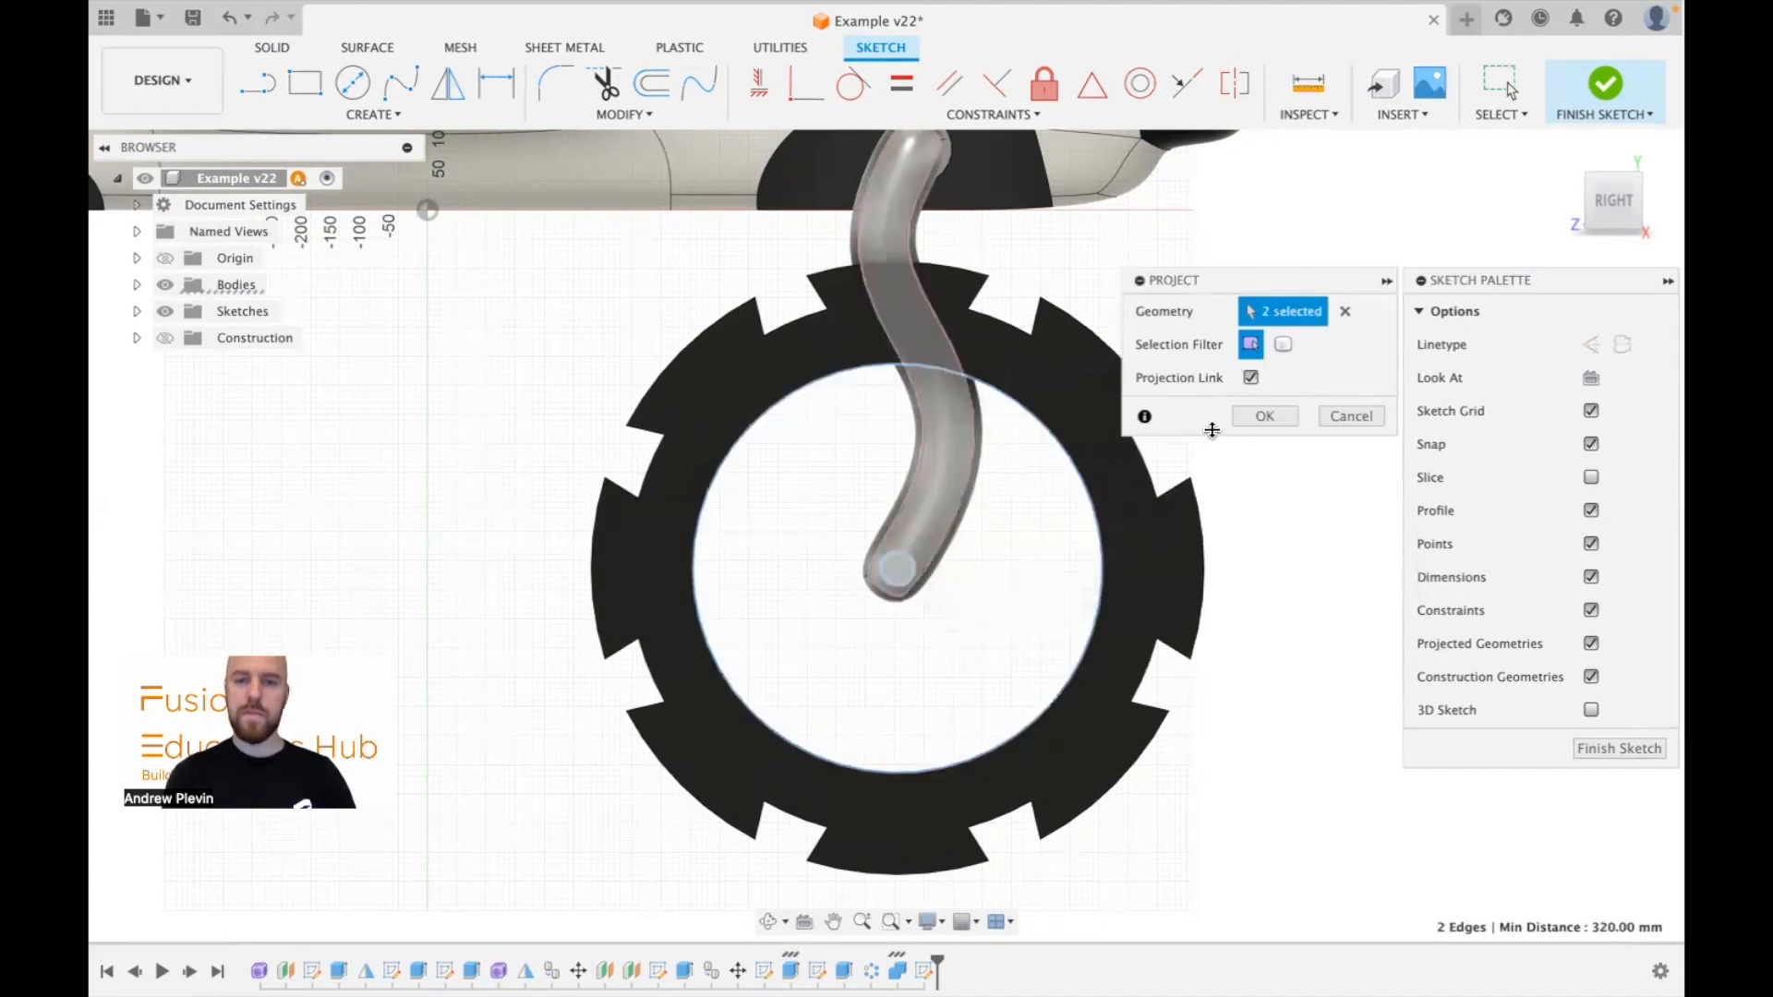
pyautogui.click(1261, 417)
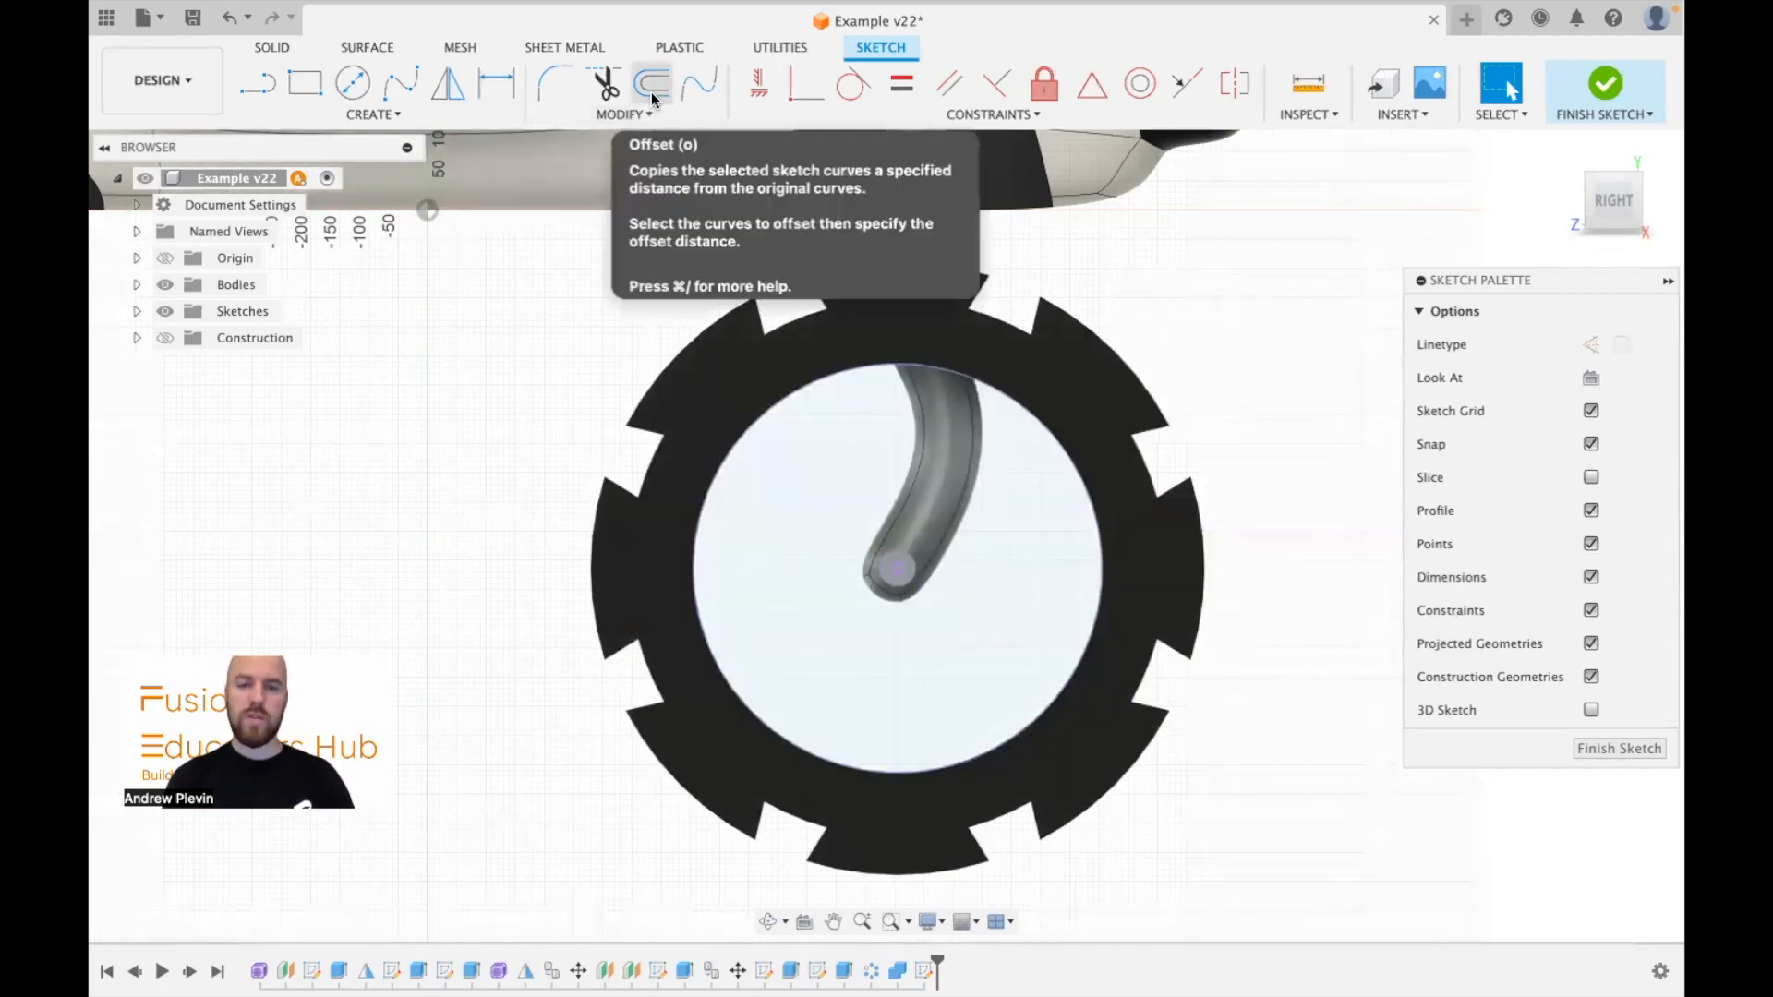
# Step: Offset the projected inner tyre circle 45 mm inward
pyautogui.click(651, 92)
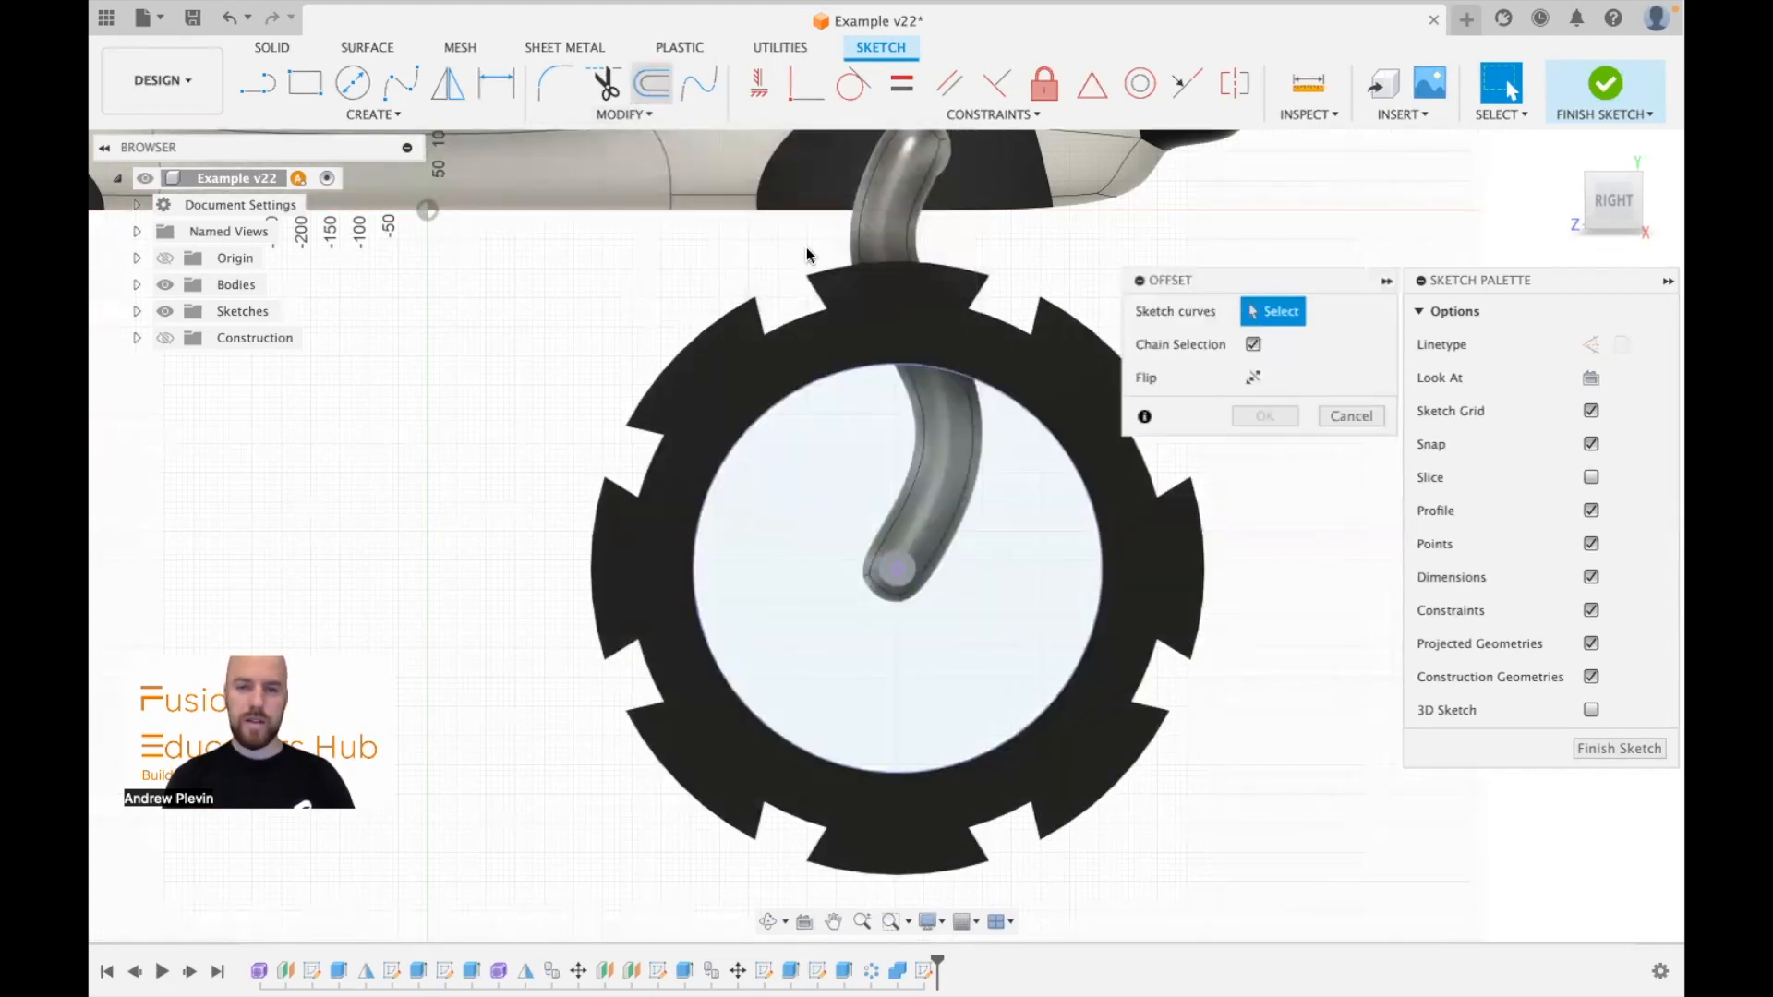
pyautogui.click(1028, 413)
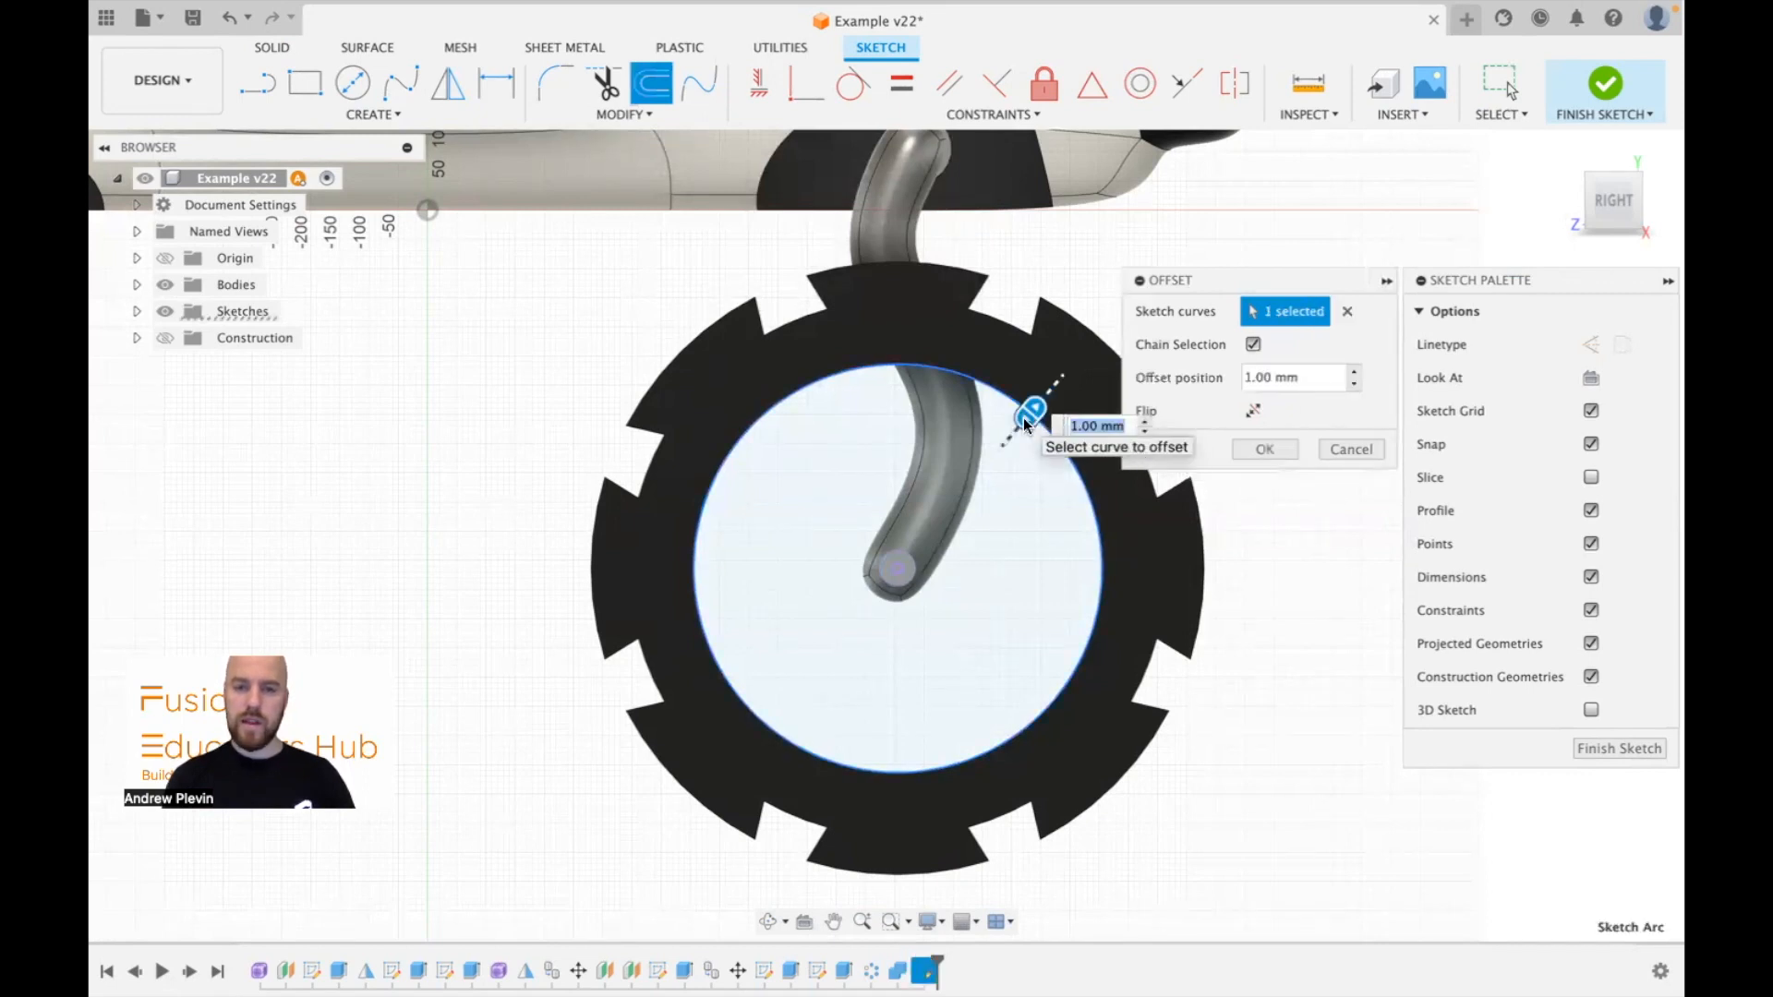
pyautogui.moveTo(1027, 417); pyautogui.dragTo(1005, 439)
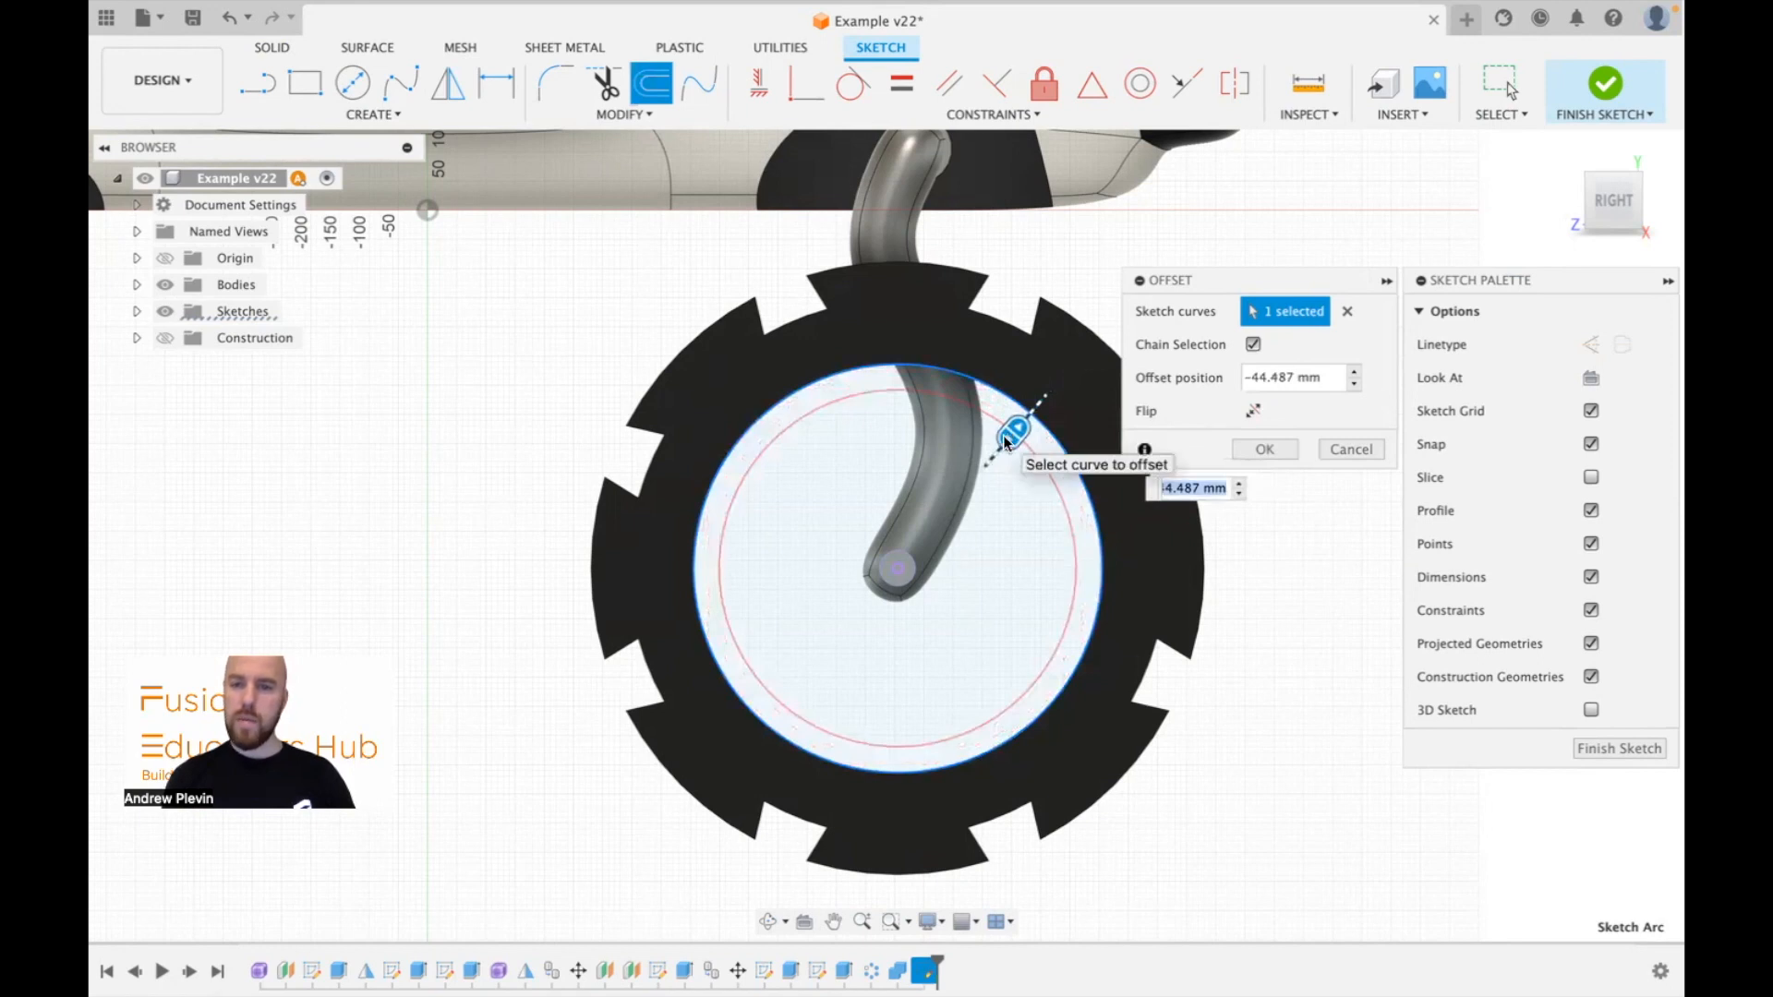
pyautogui.write('-45')
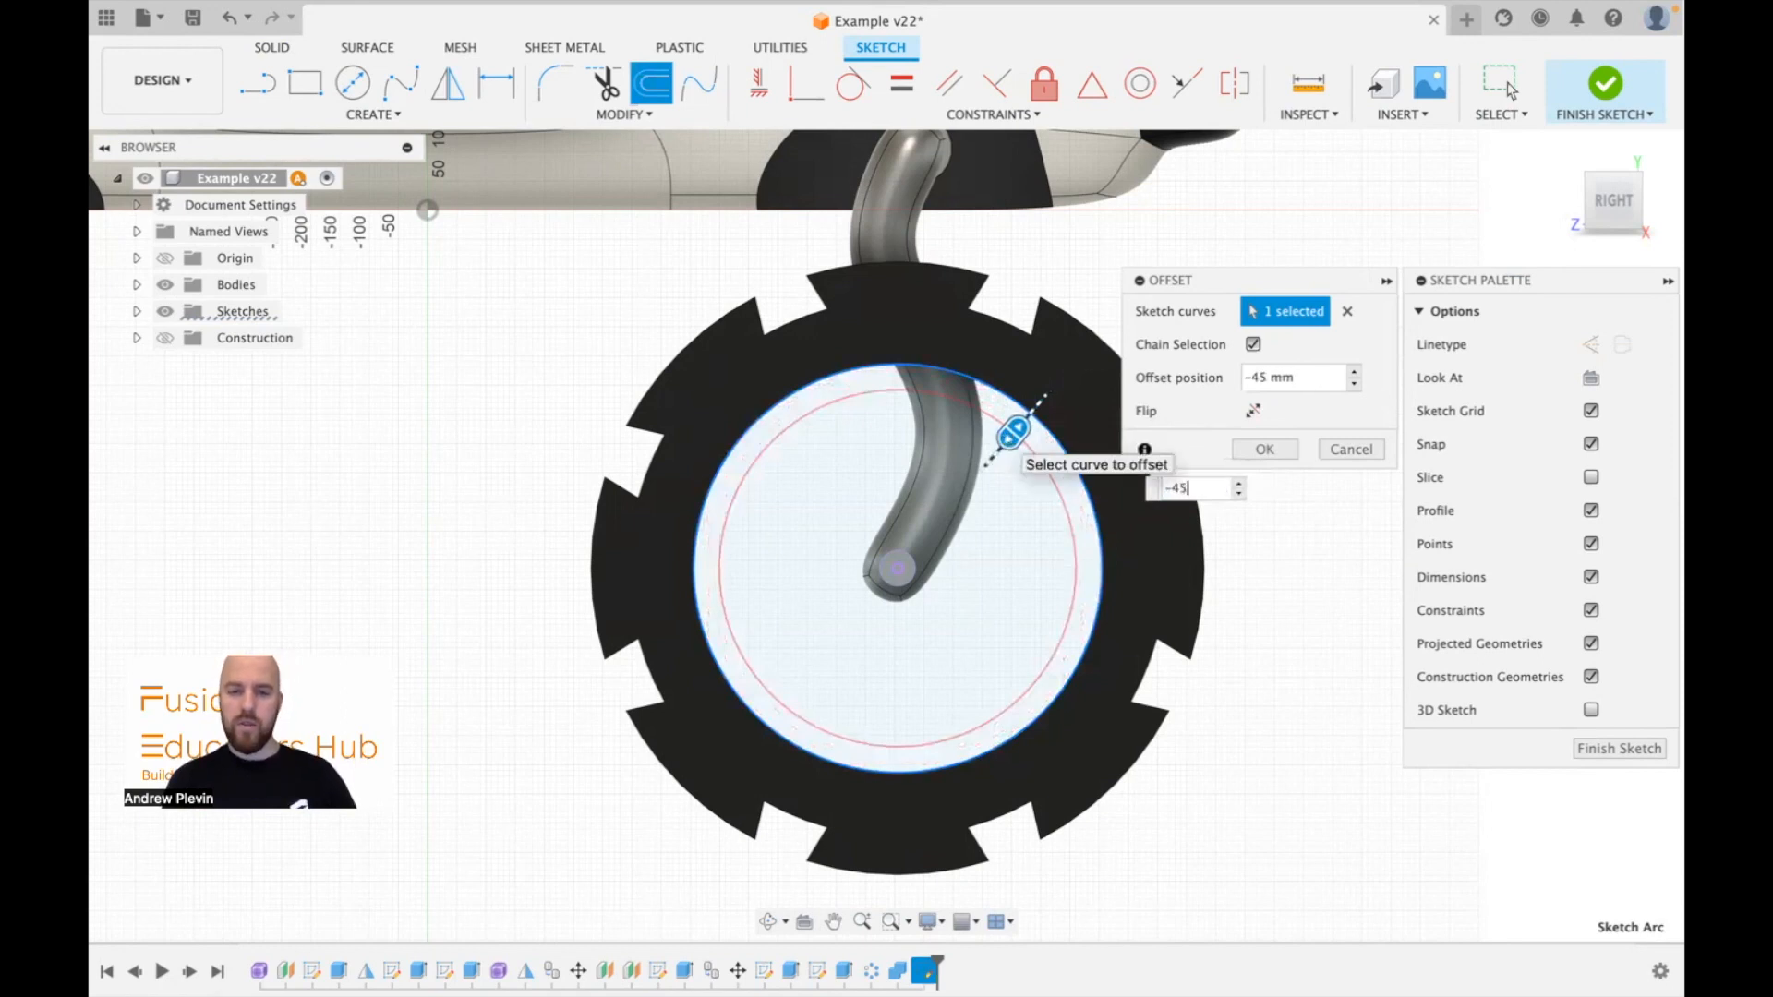
pyautogui.click(1264, 449)
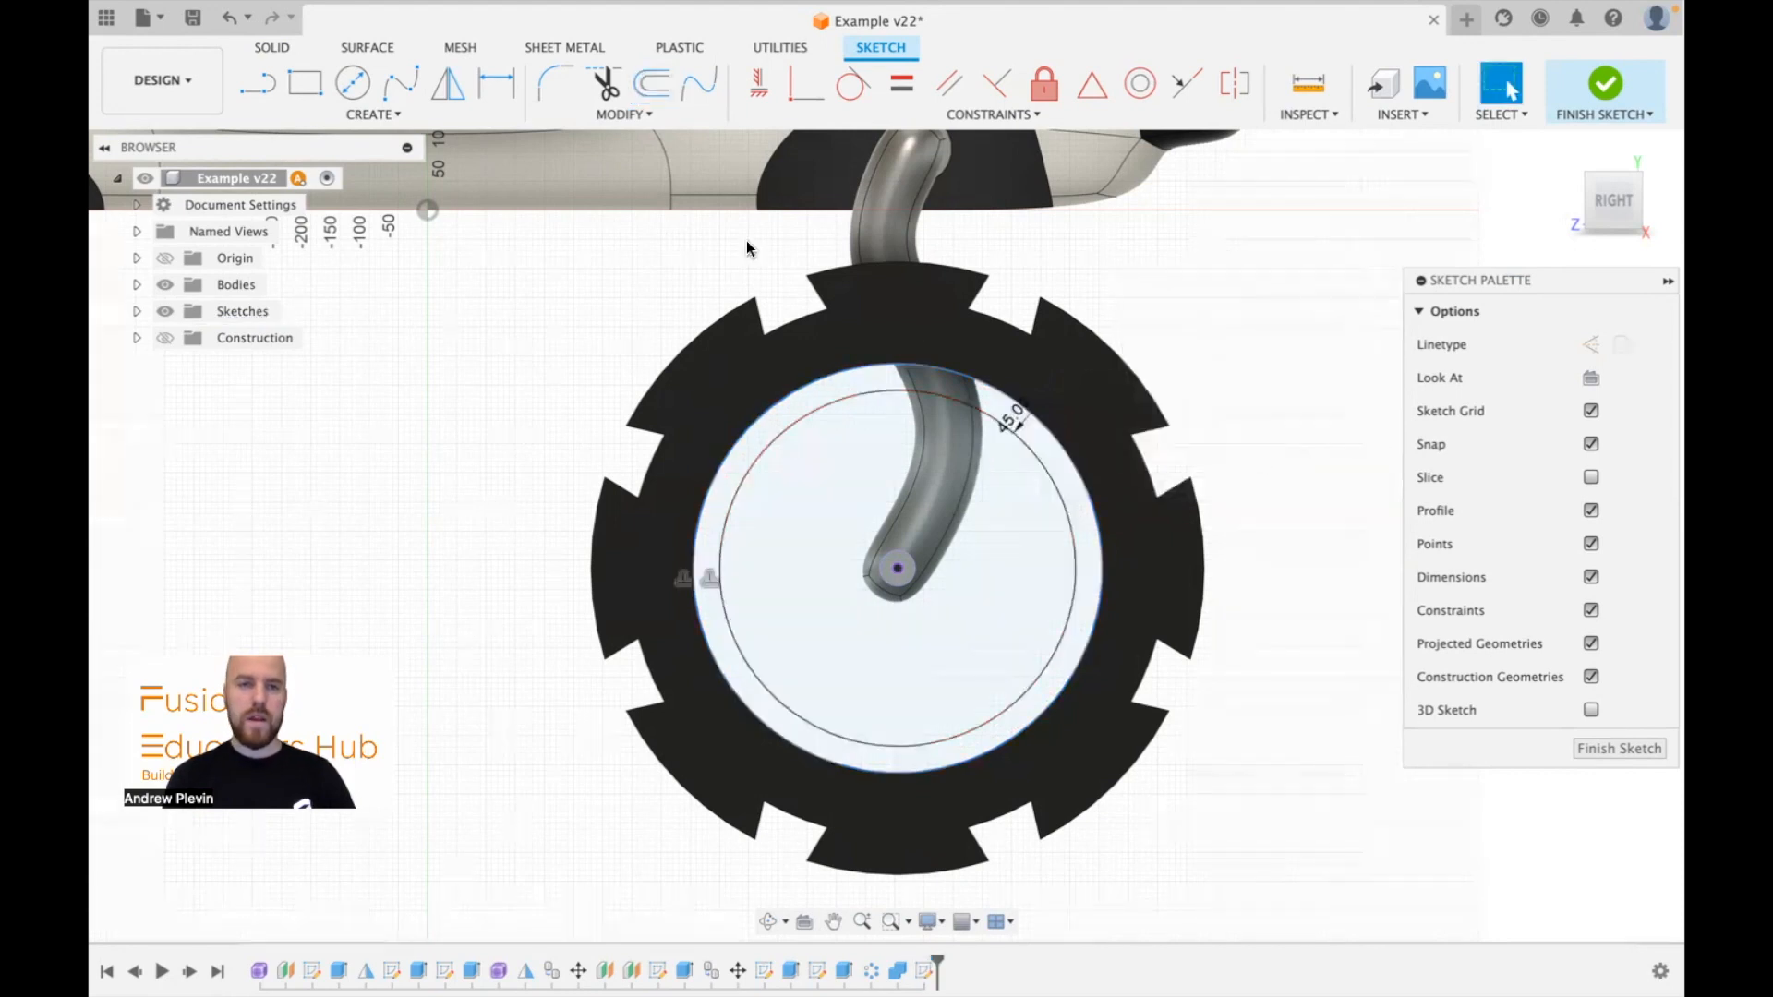
# Step: Offset the projected circle of the leg end 35 mm outward
pyautogui.click(652, 85)
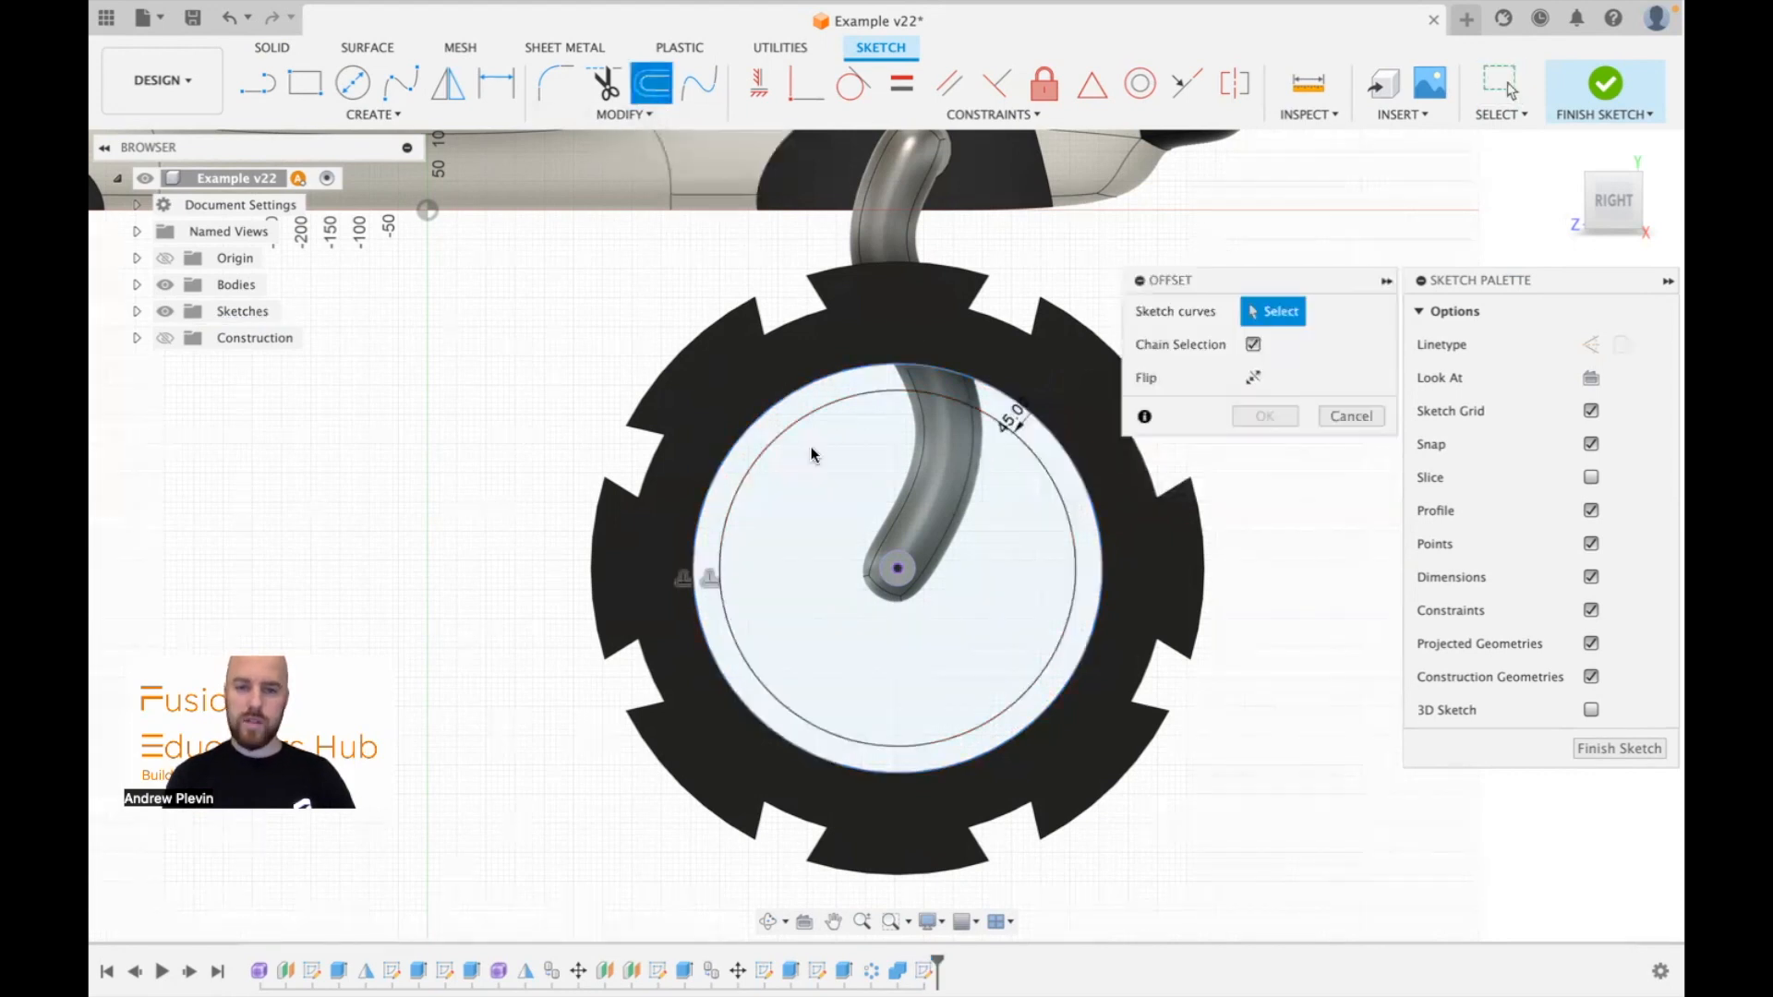
pyautogui.click(914, 567)
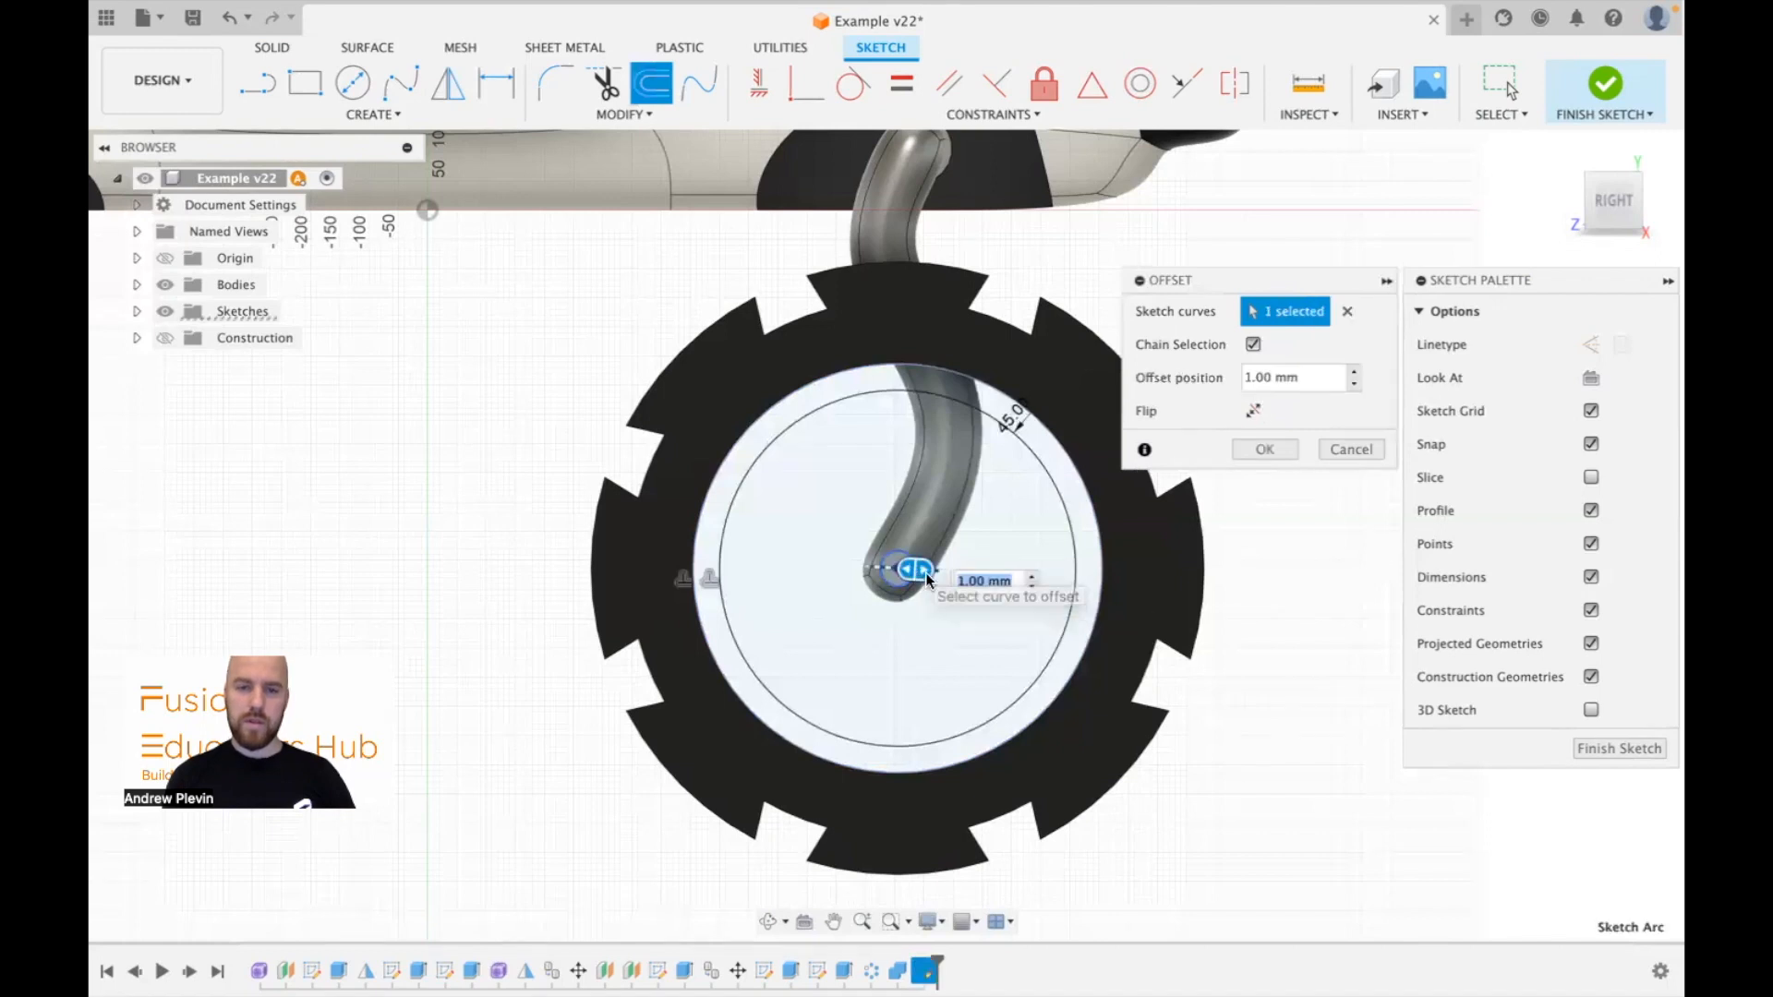
pyautogui.moveTo(931, 571); pyautogui.dragTo(942, 574)
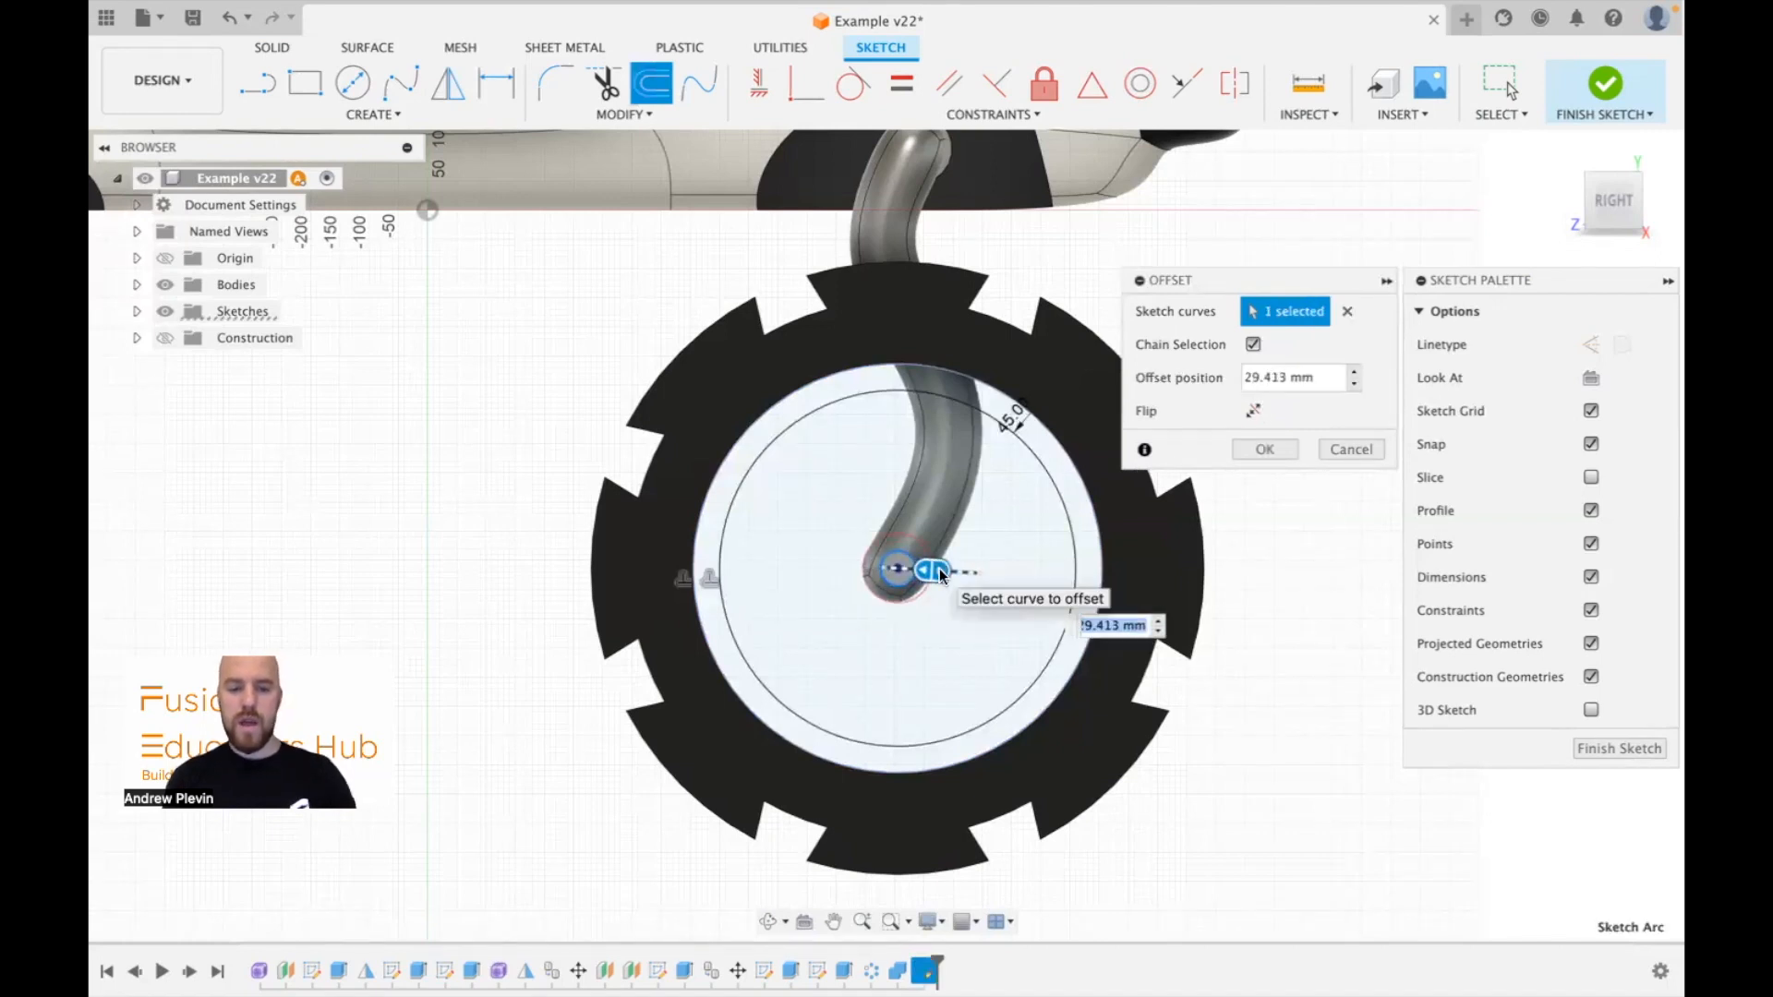
pyautogui.write('35')
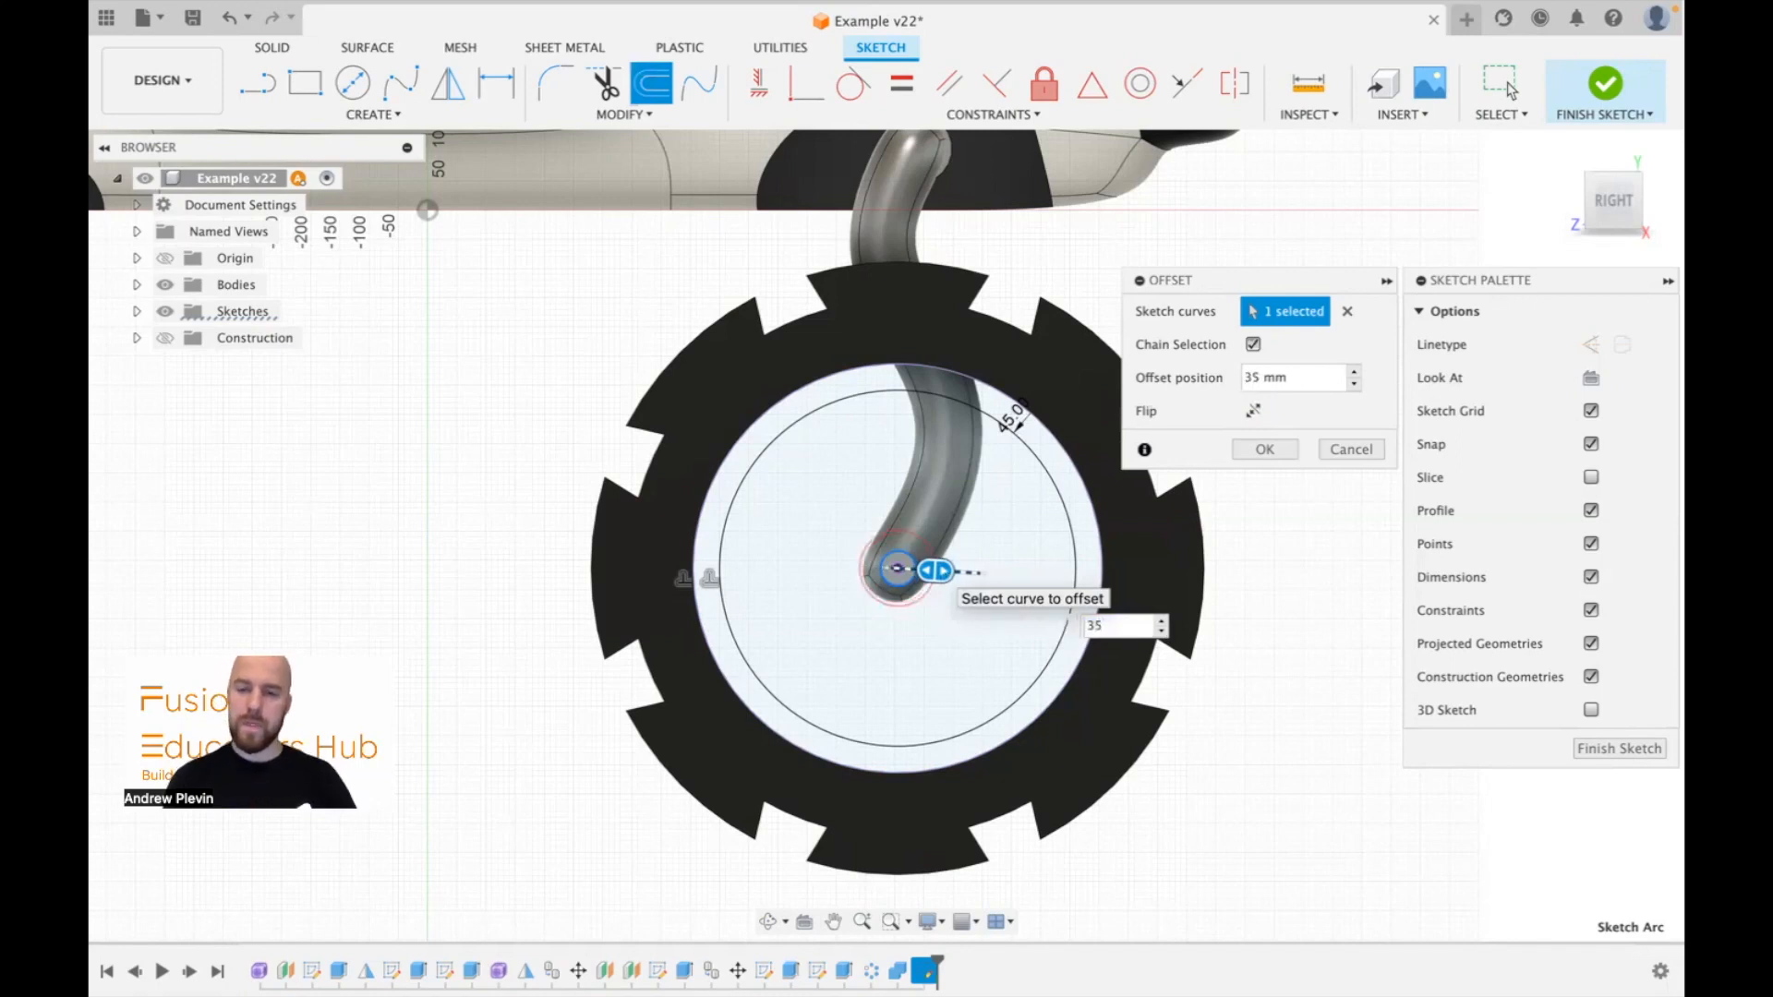
pyautogui.press('Return')
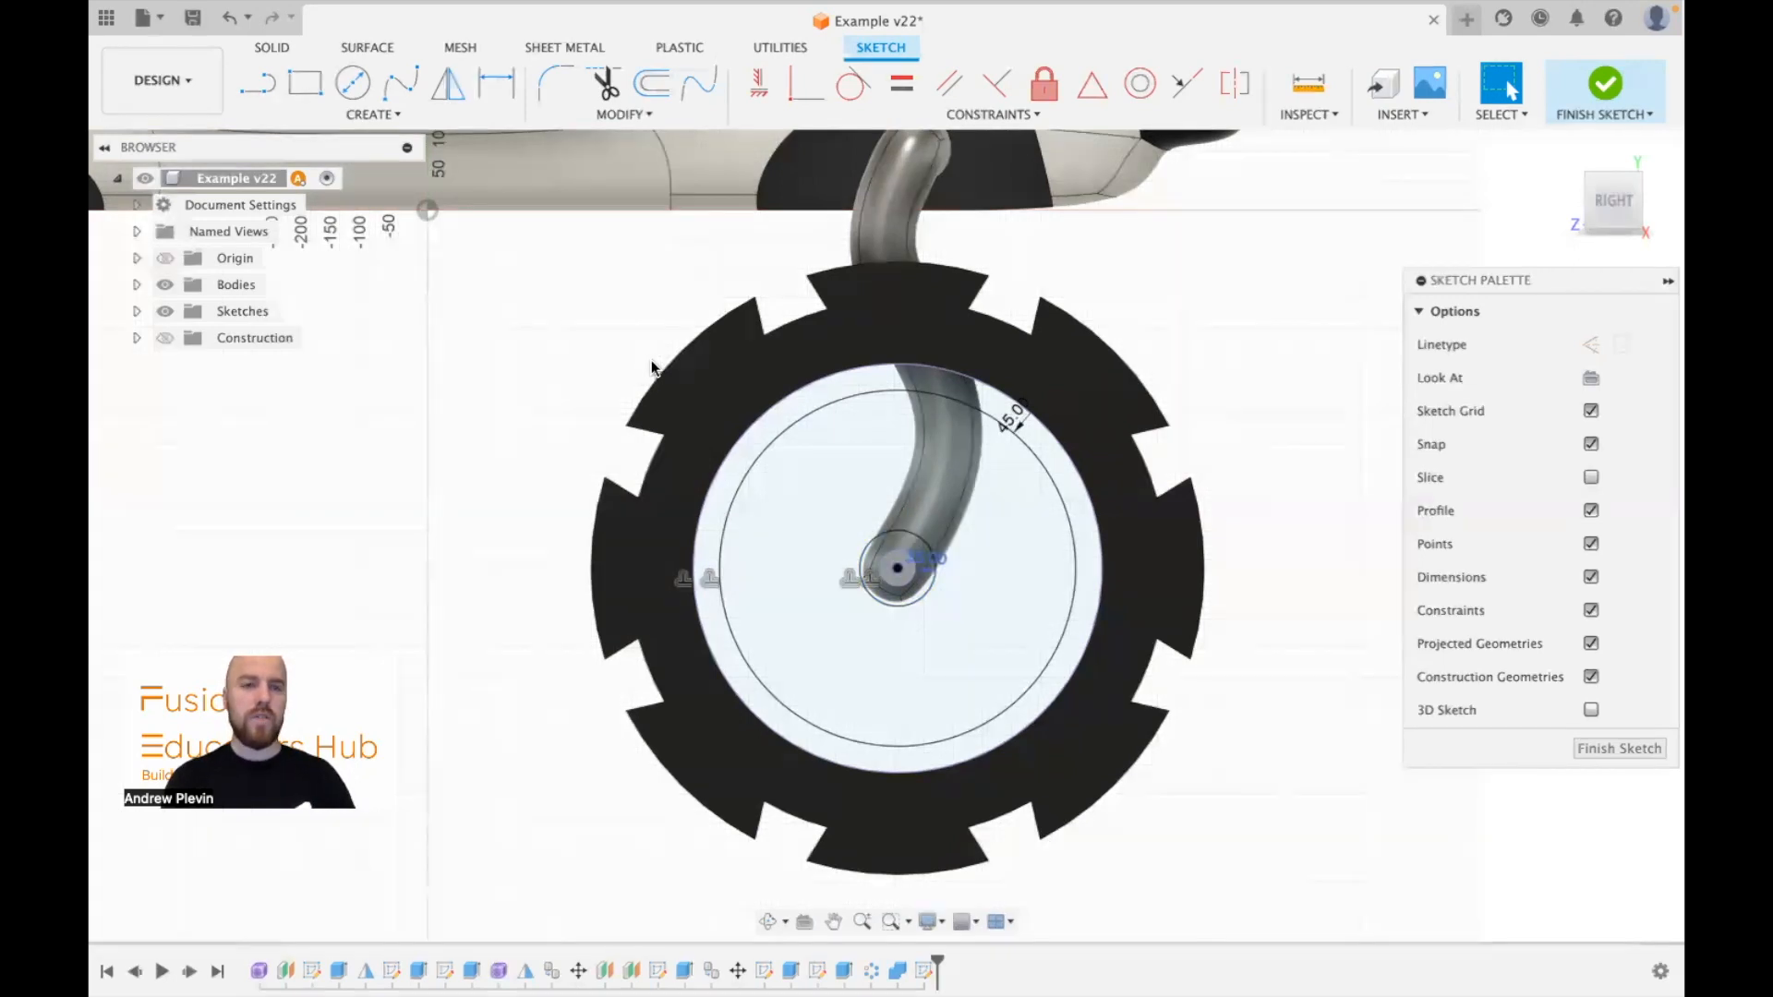
# Step: Draw a vertical construction line from the wheel centre up to just beyond the top of the tyre
pyautogui.click(272, 98)
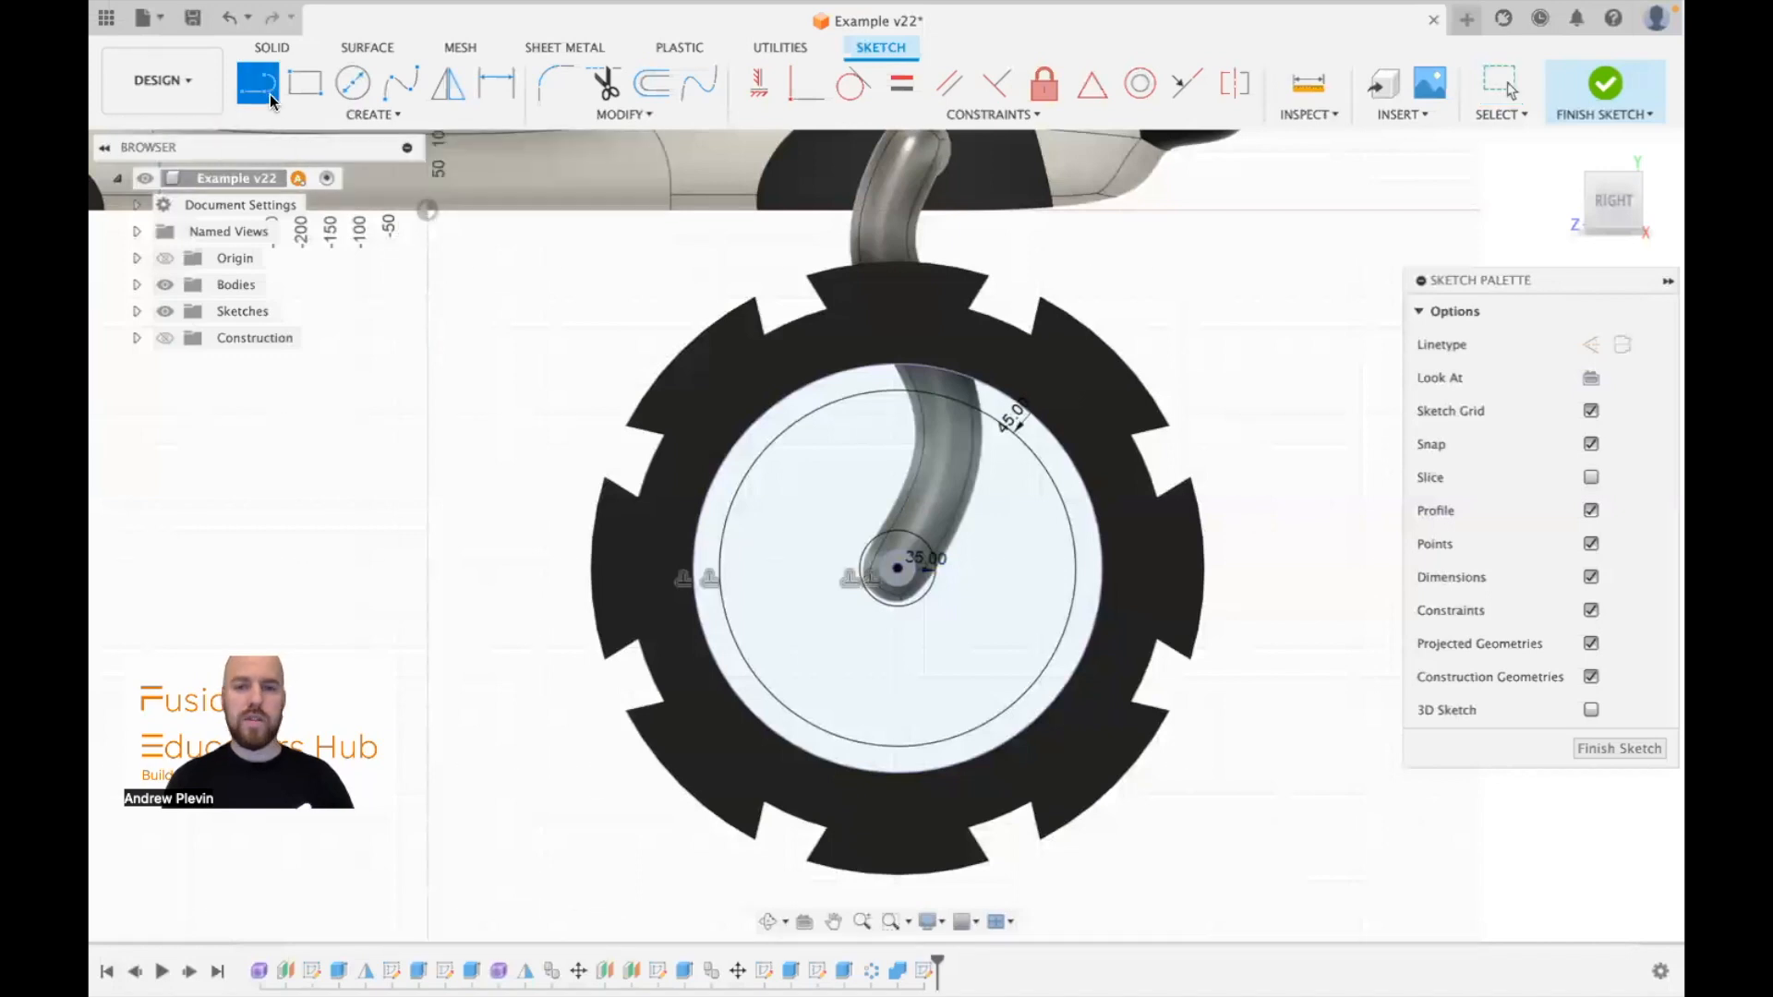
pyautogui.click(1622, 348)
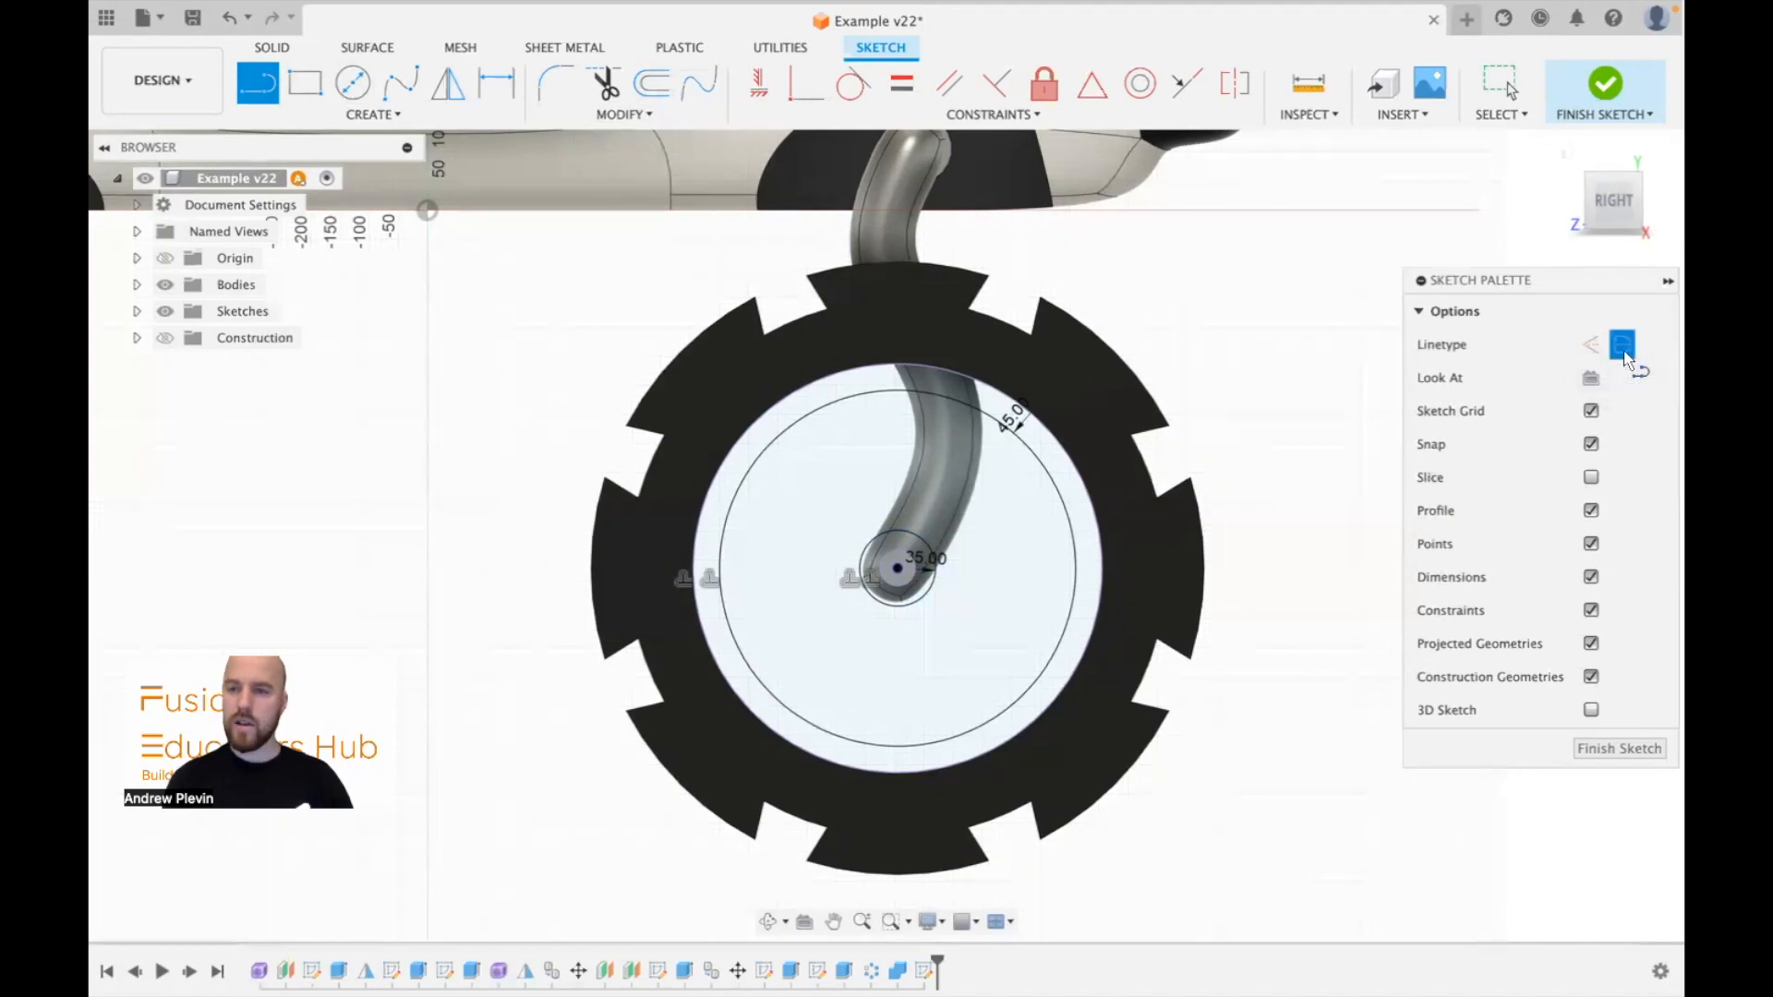
pyautogui.click(899, 568)
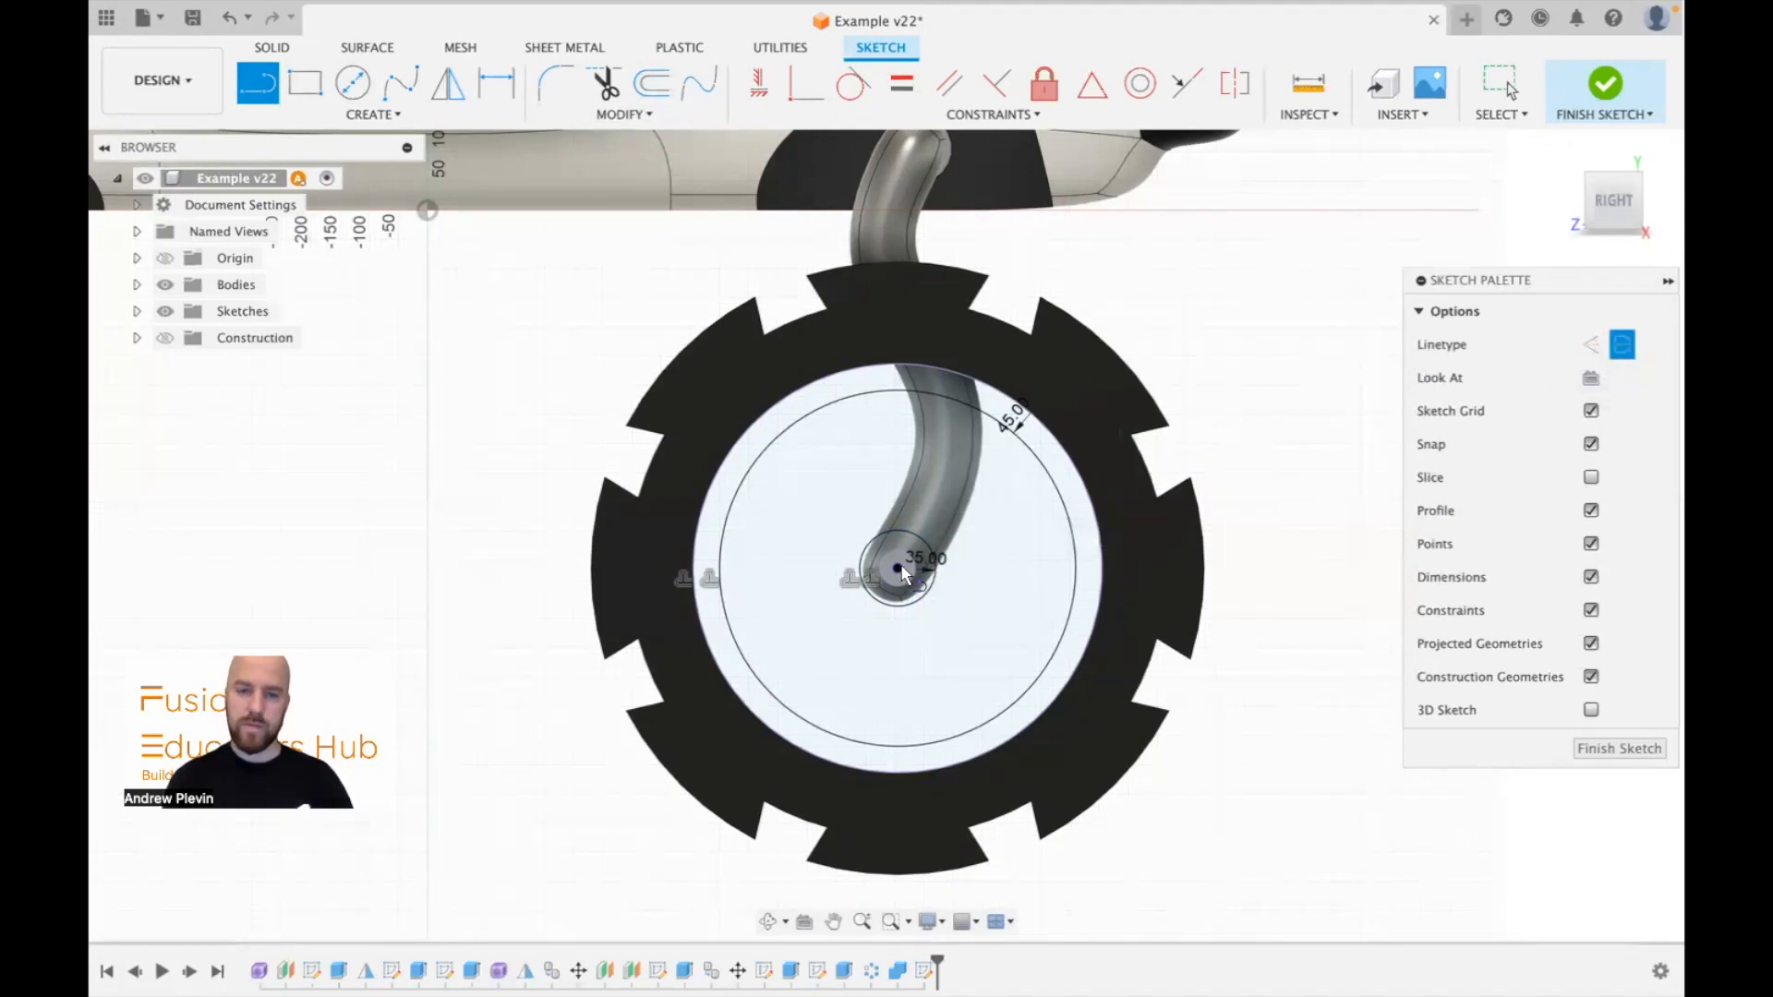
pyautogui.click(898, 245)
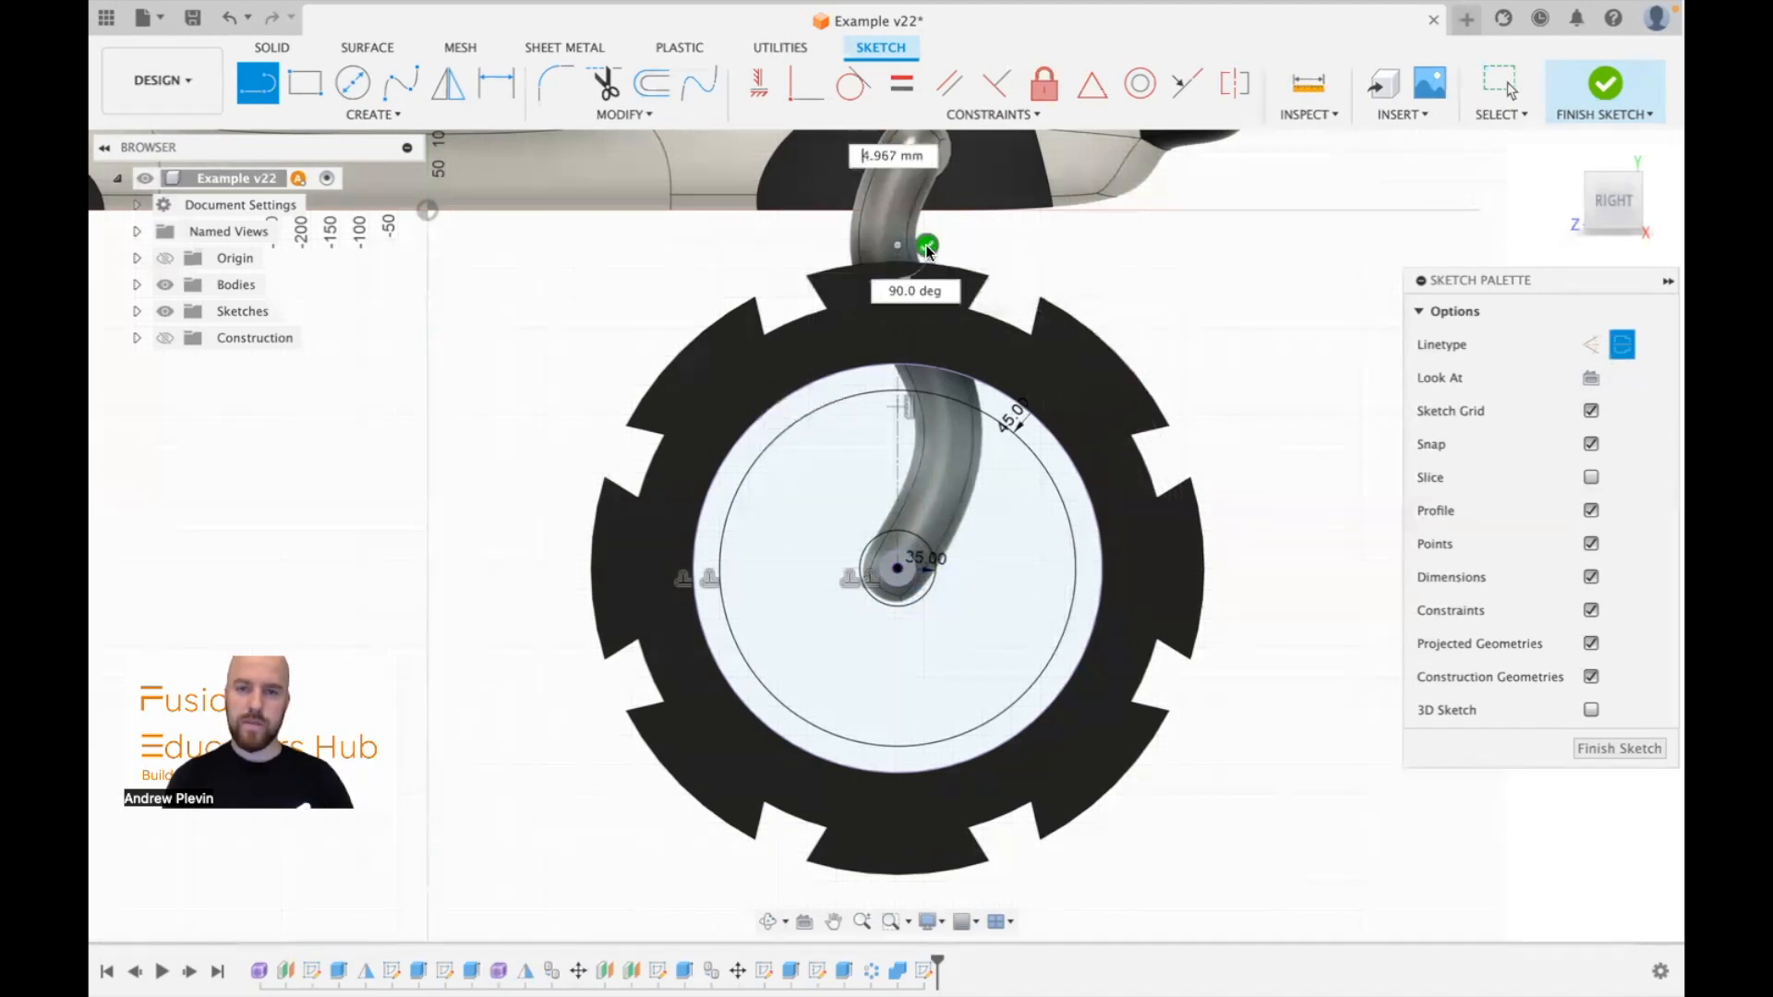
pyautogui.click(926, 246)
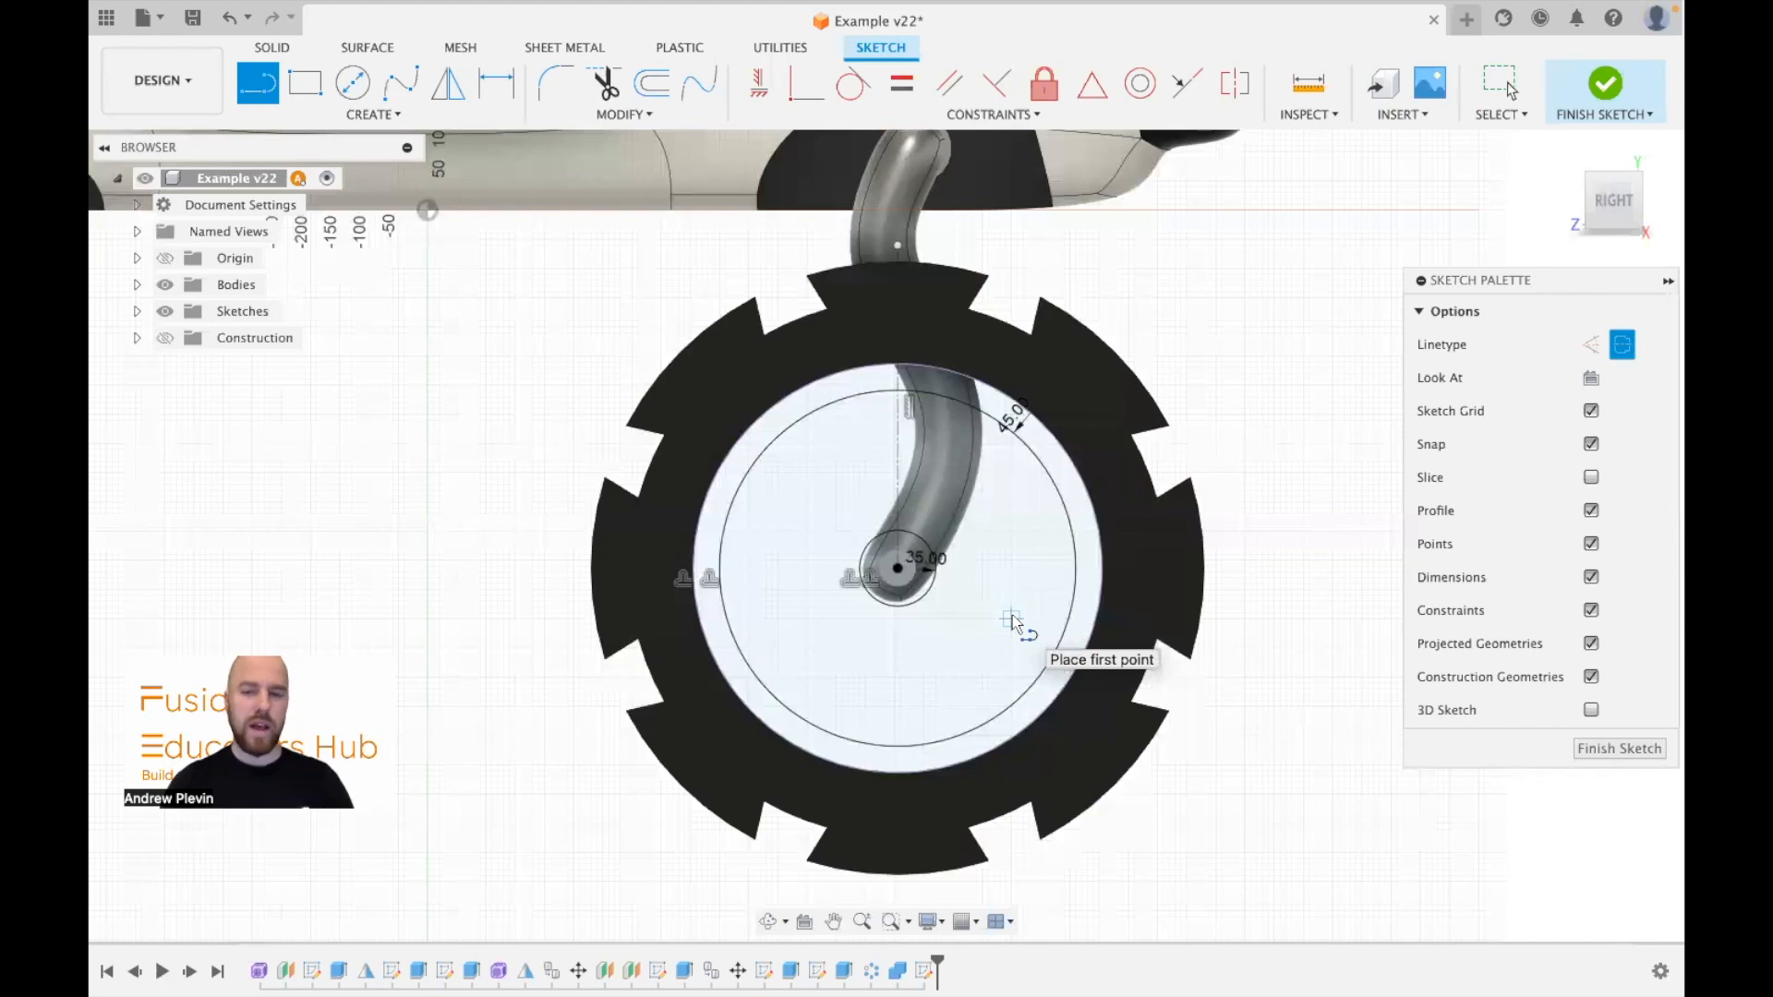
# Step: Draw a wavy five-point fit spline from the small hub circle to the outer offset circle, just left of the construction line
pyautogui.click(408, 86)
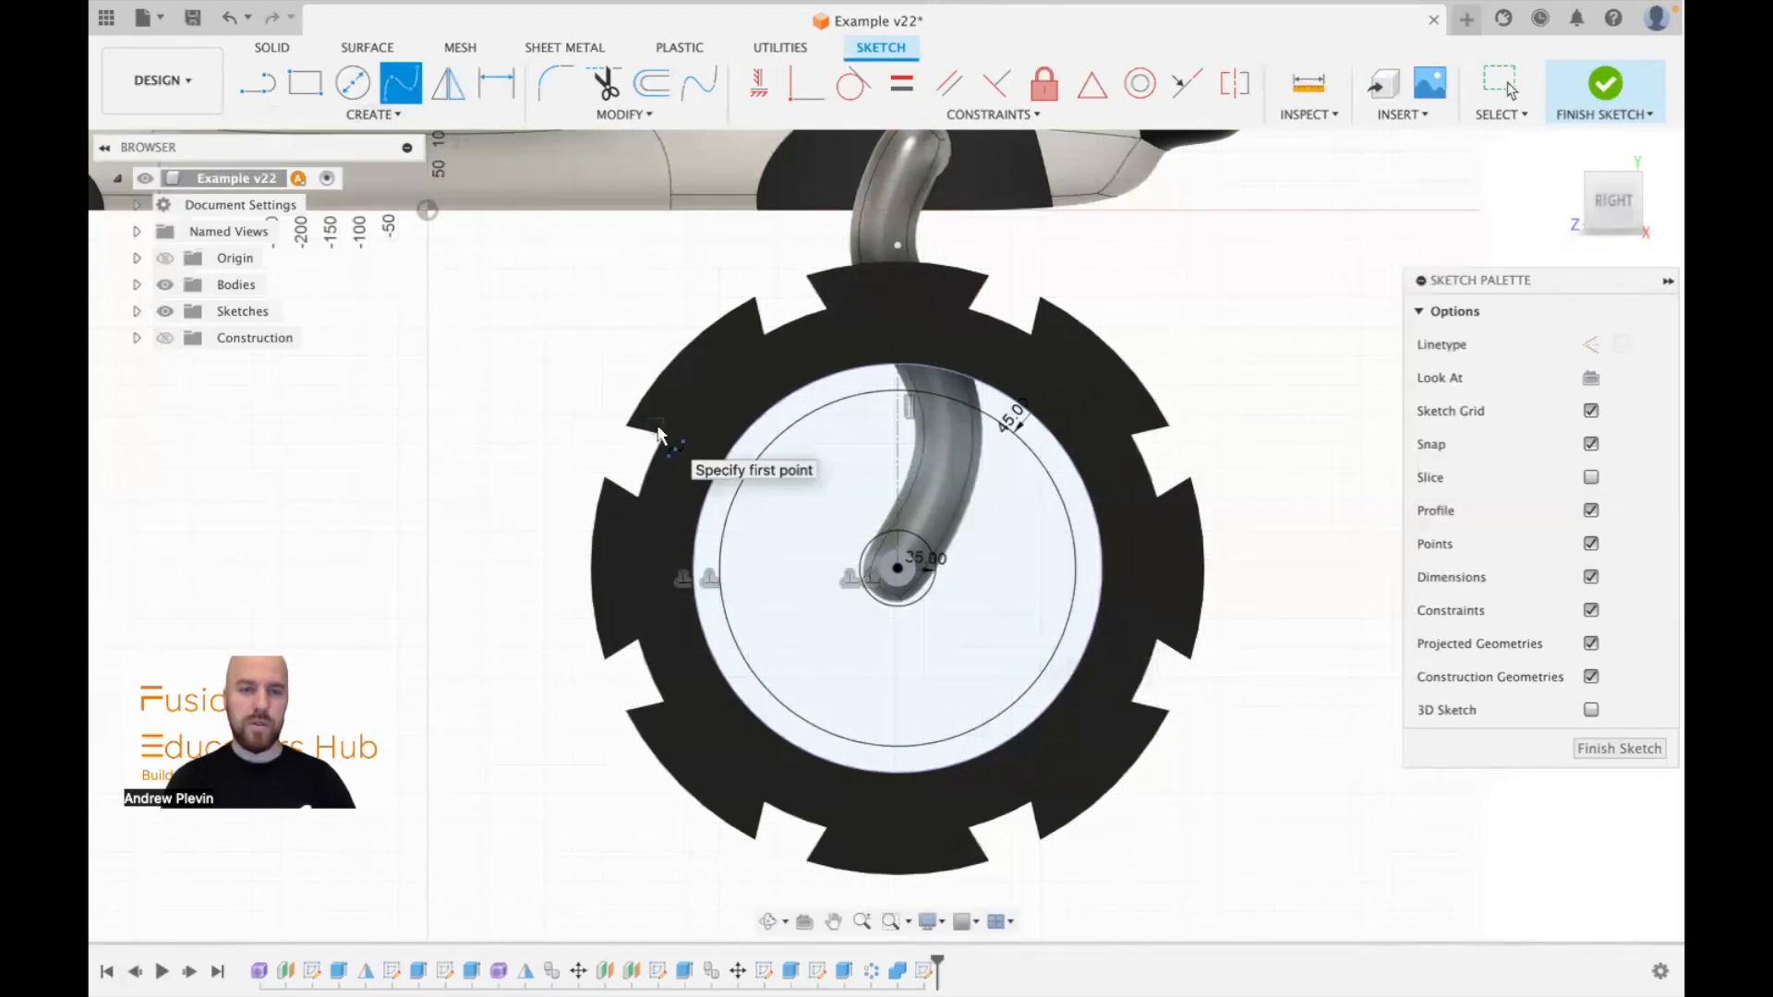
pyautogui.click(878, 535)
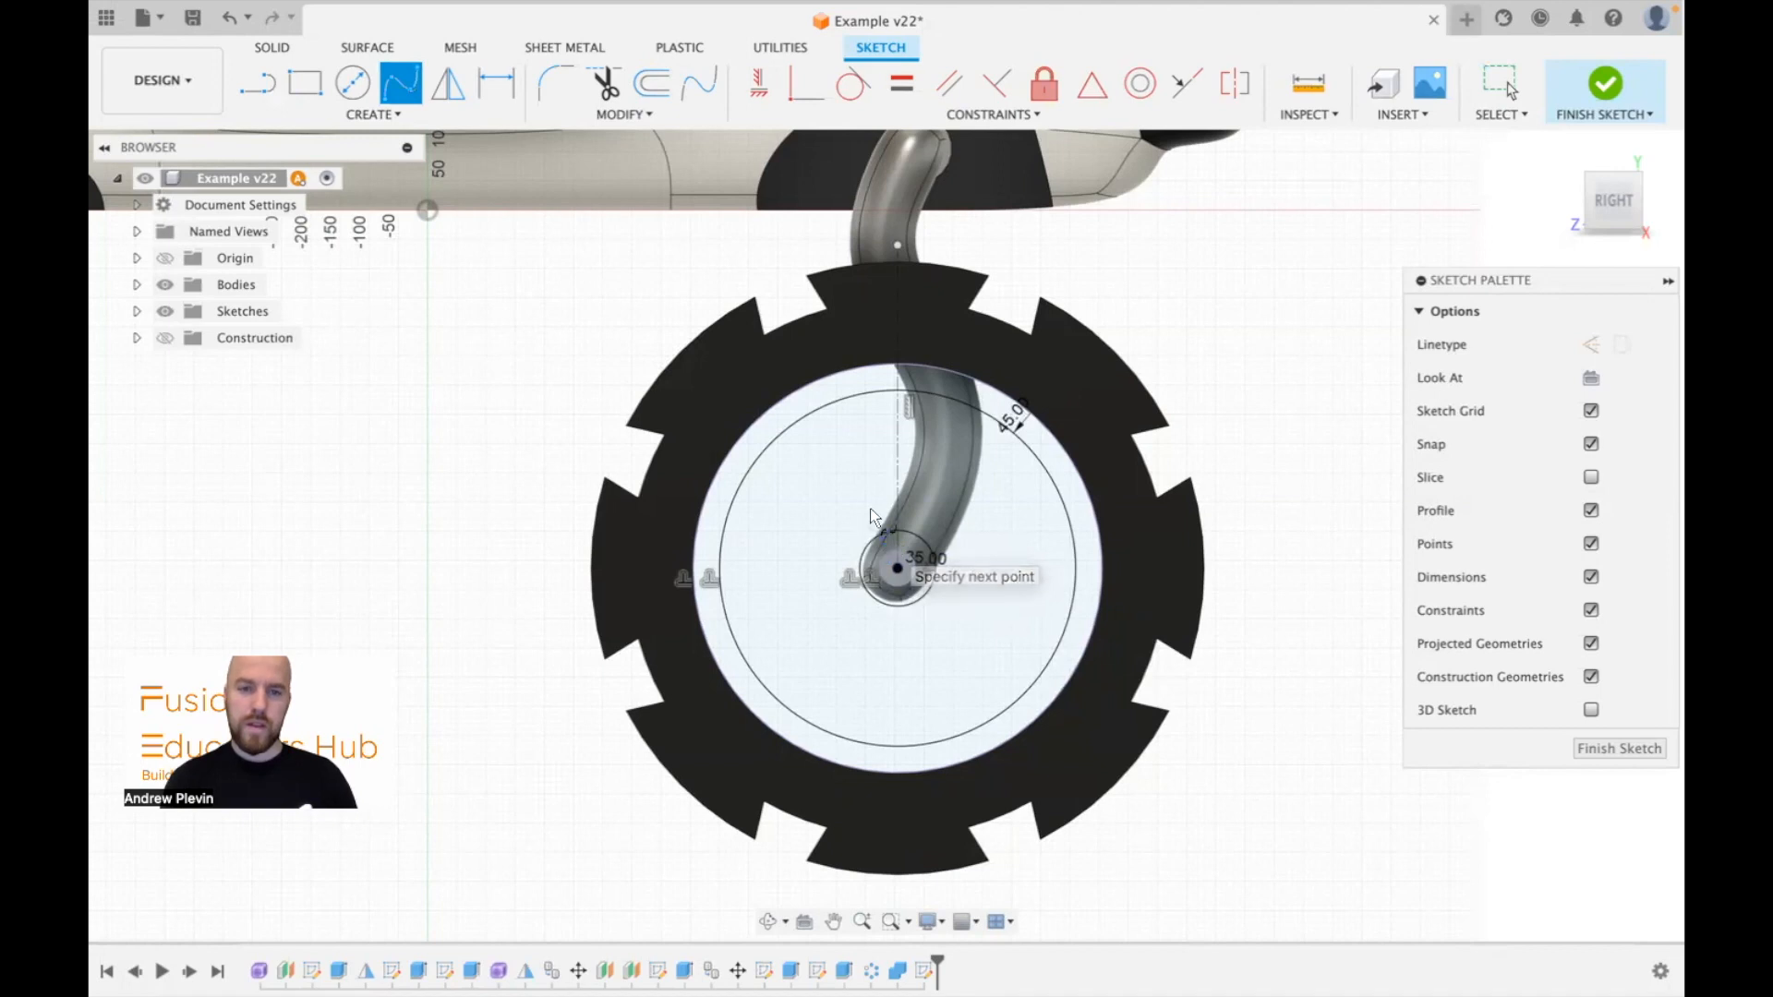
pyautogui.click(872, 496)
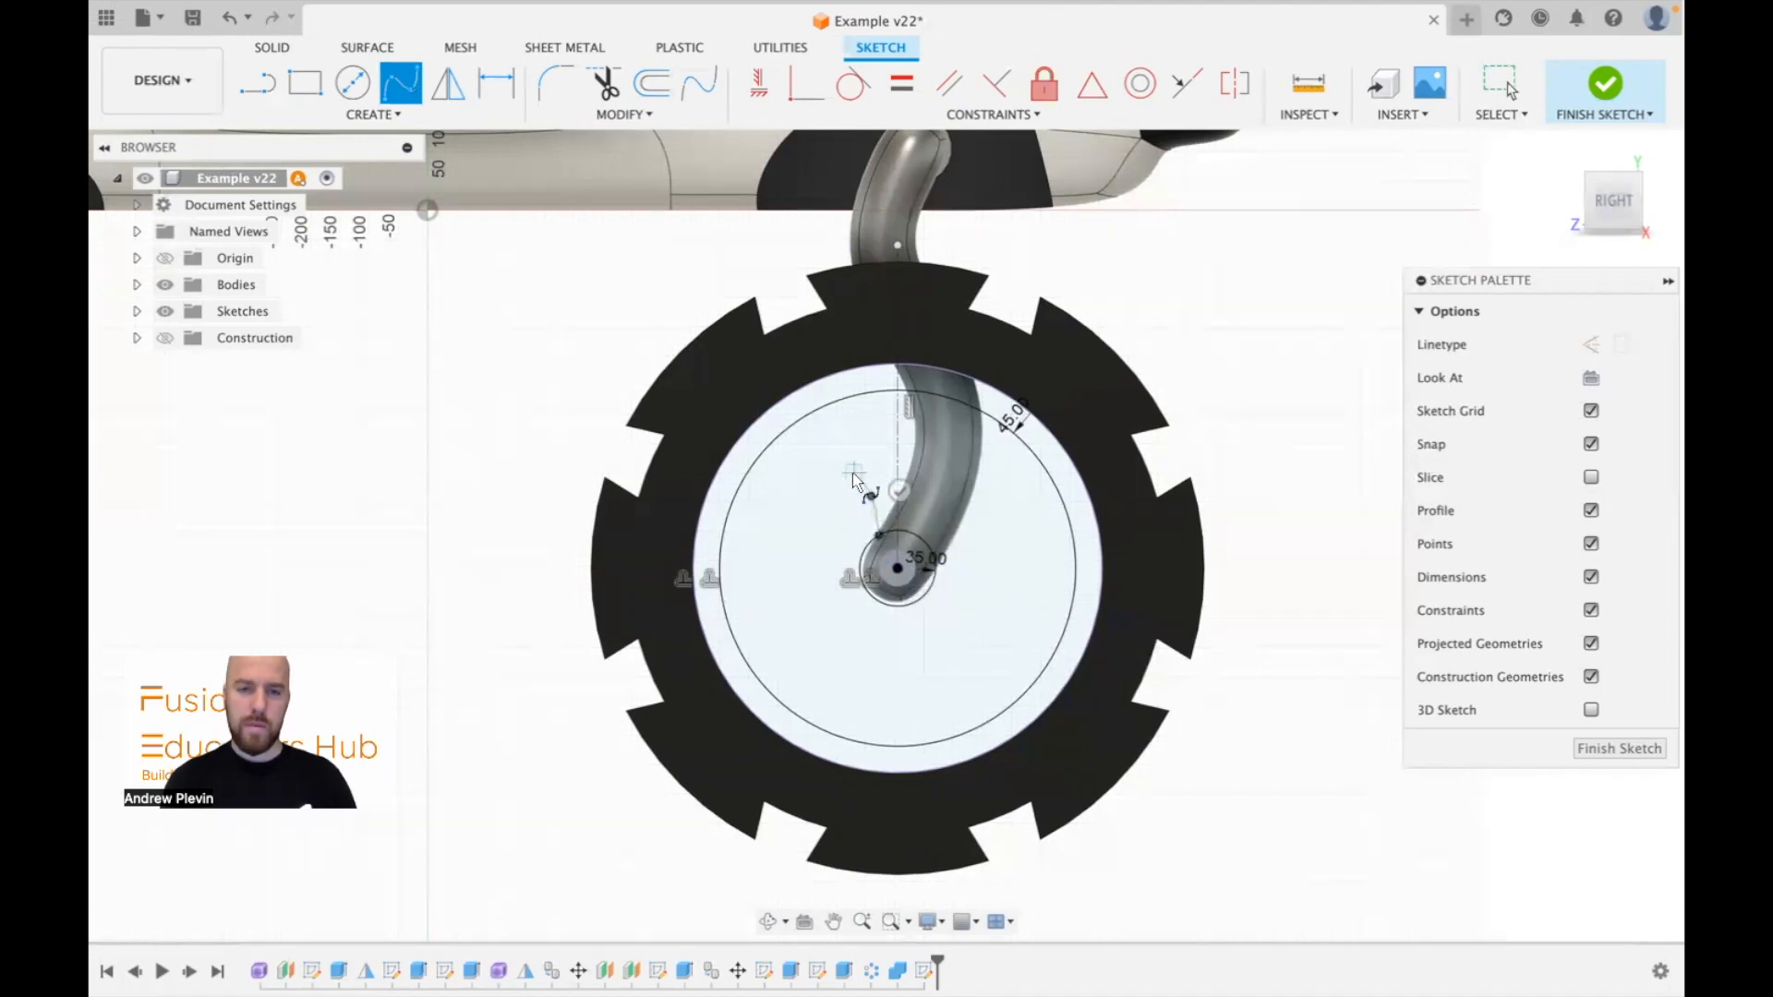
pyautogui.click(853, 473)
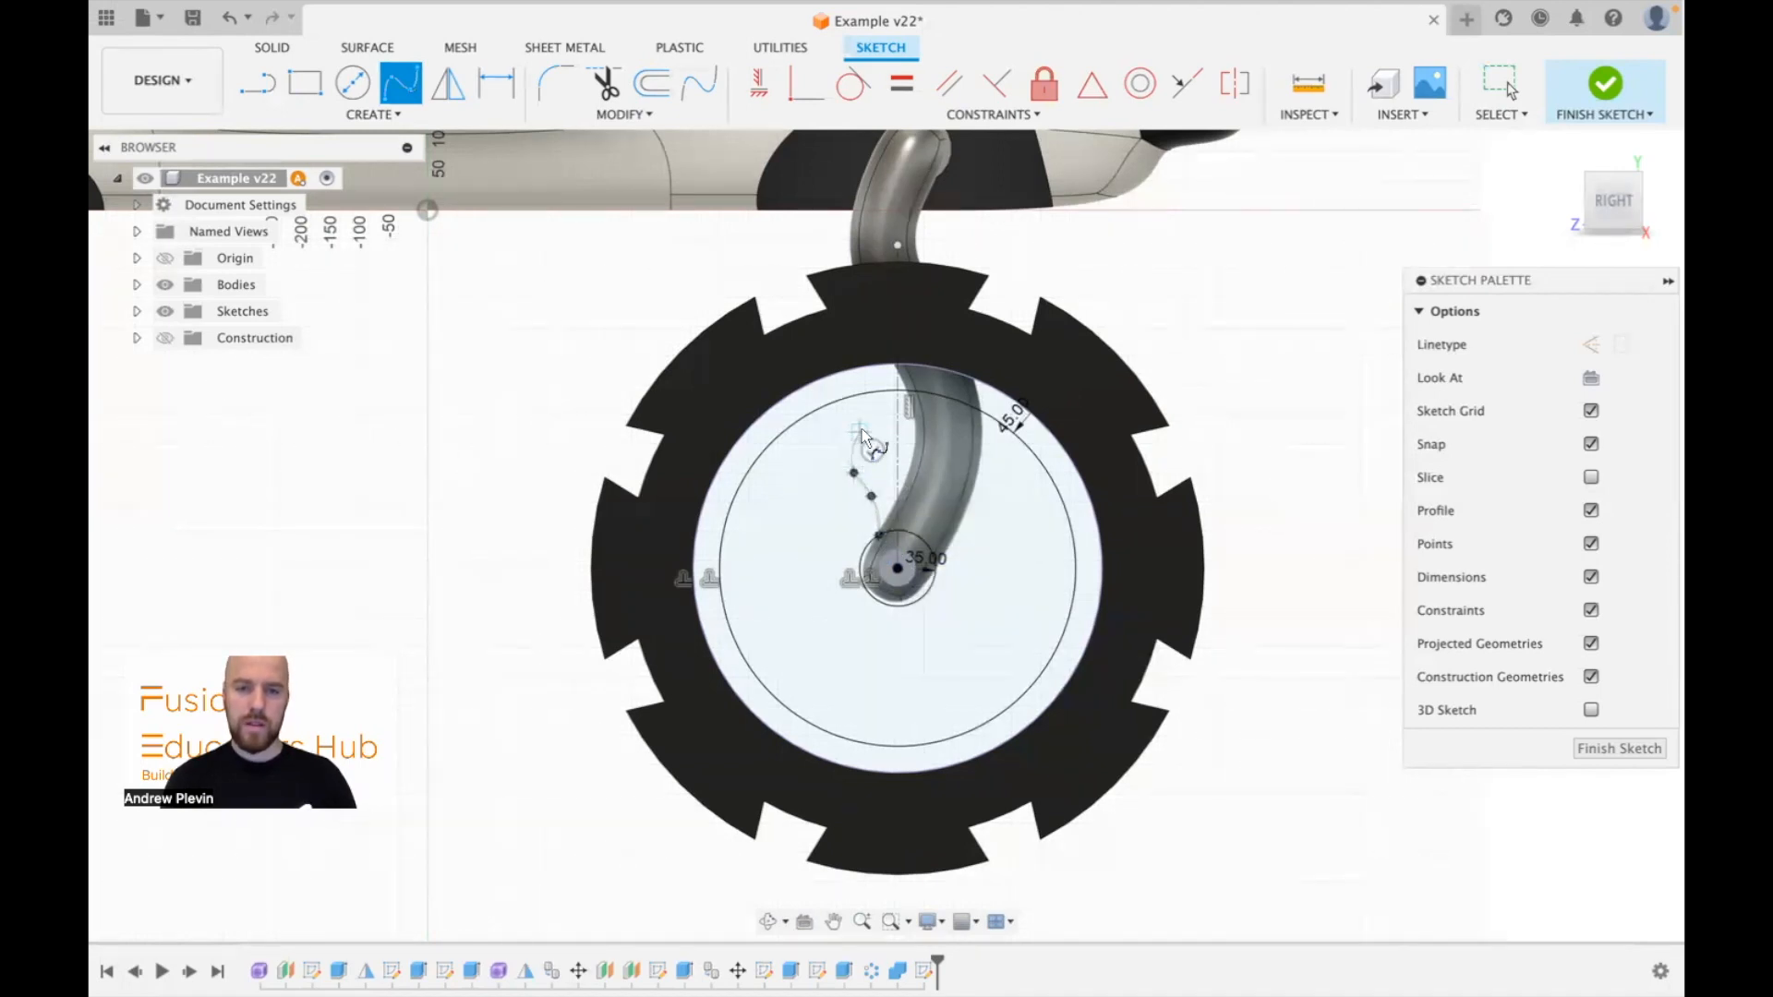
pyautogui.click(860, 431)
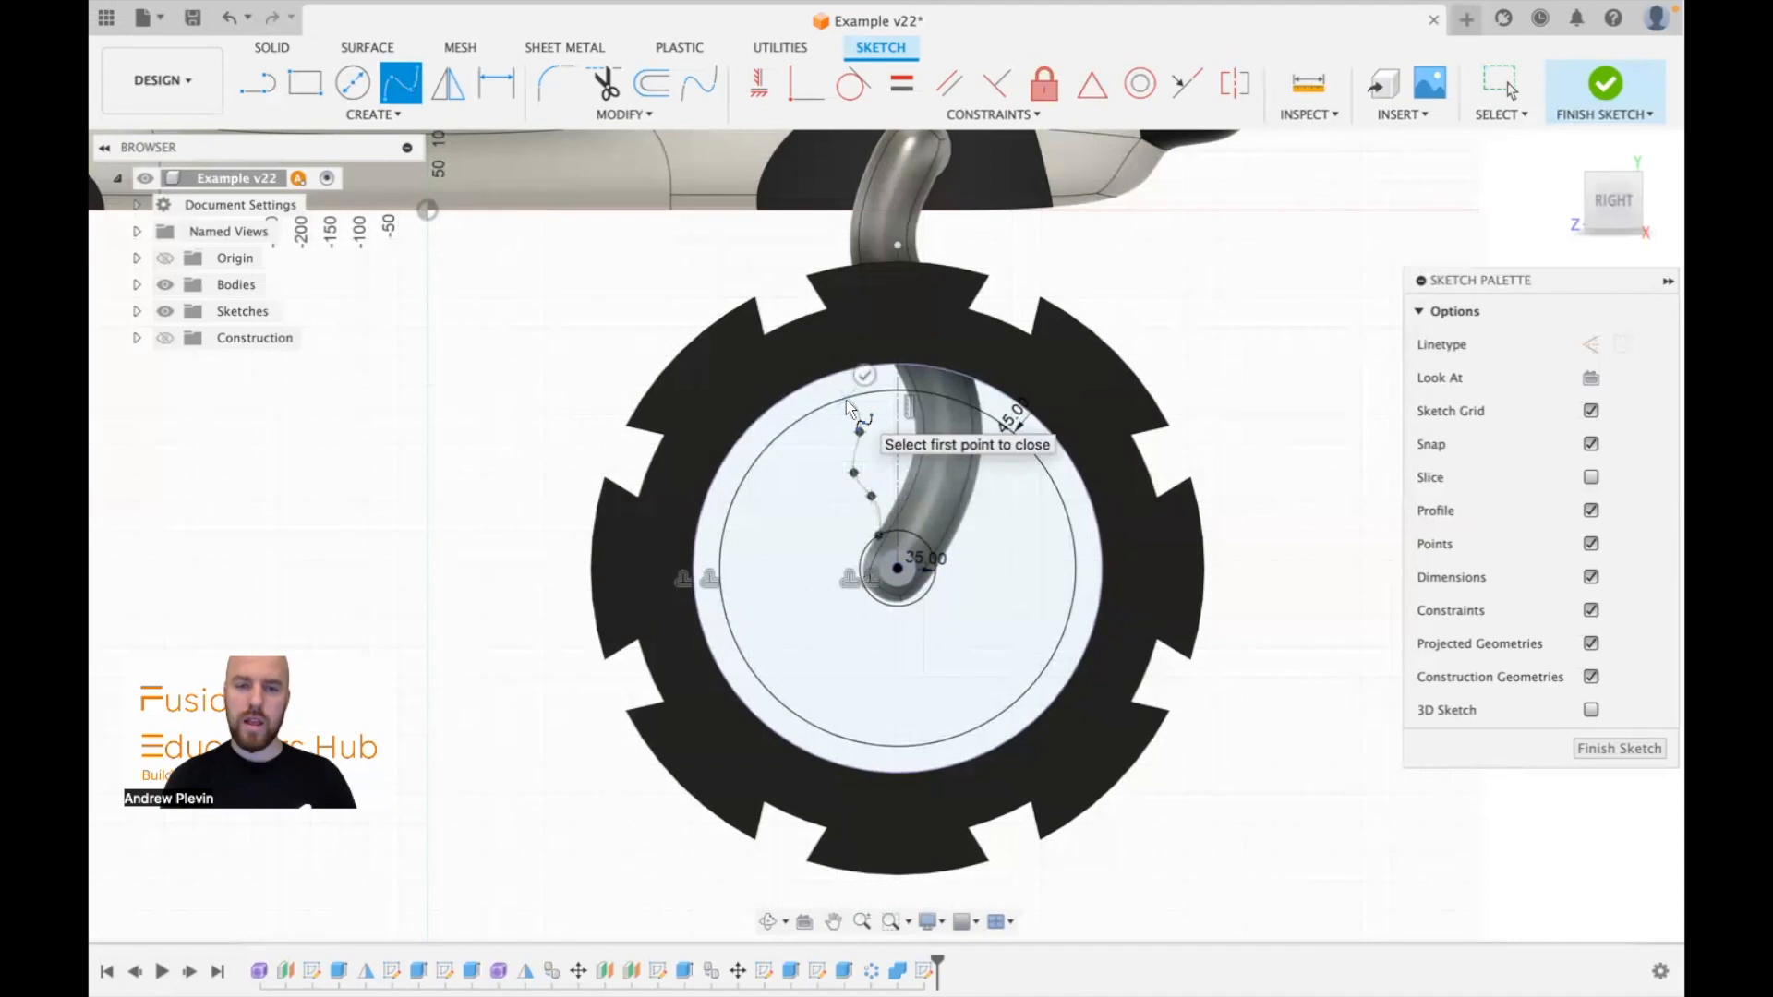
pyautogui.click(864, 375)
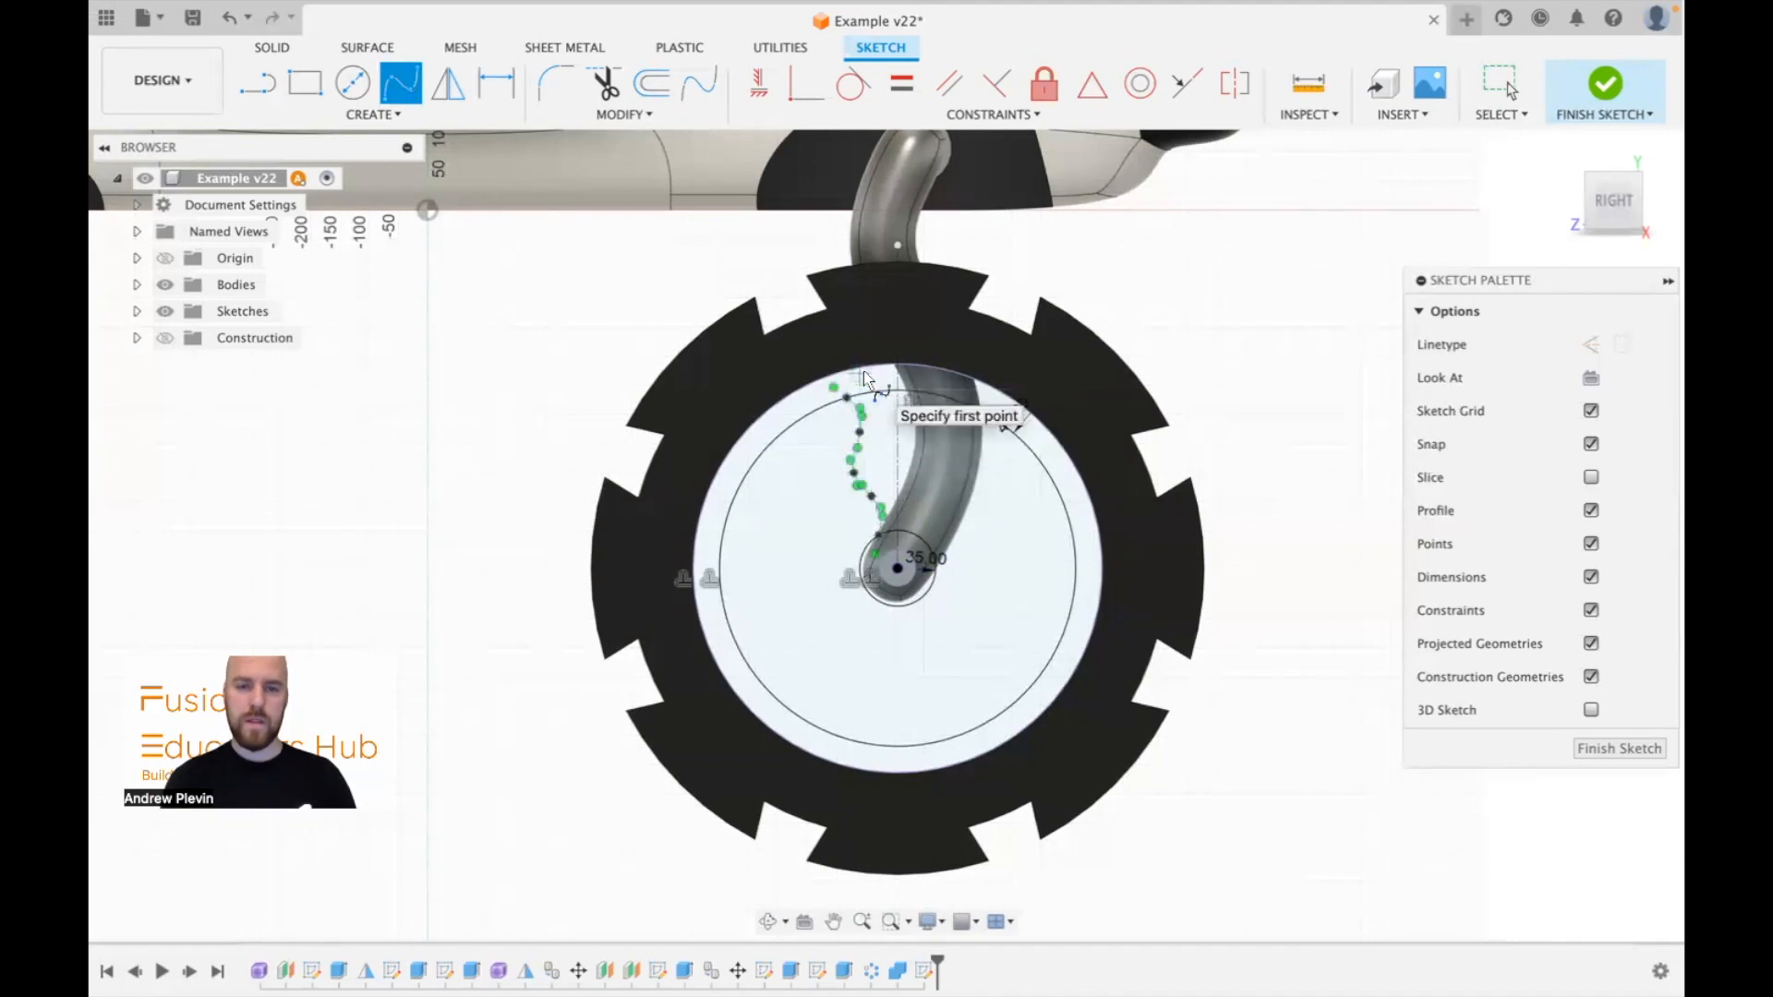
# Step: Mirror the wavy spoke spline about the vertical construction line and hide the sketch constraints
pyautogui.click(449, 85)
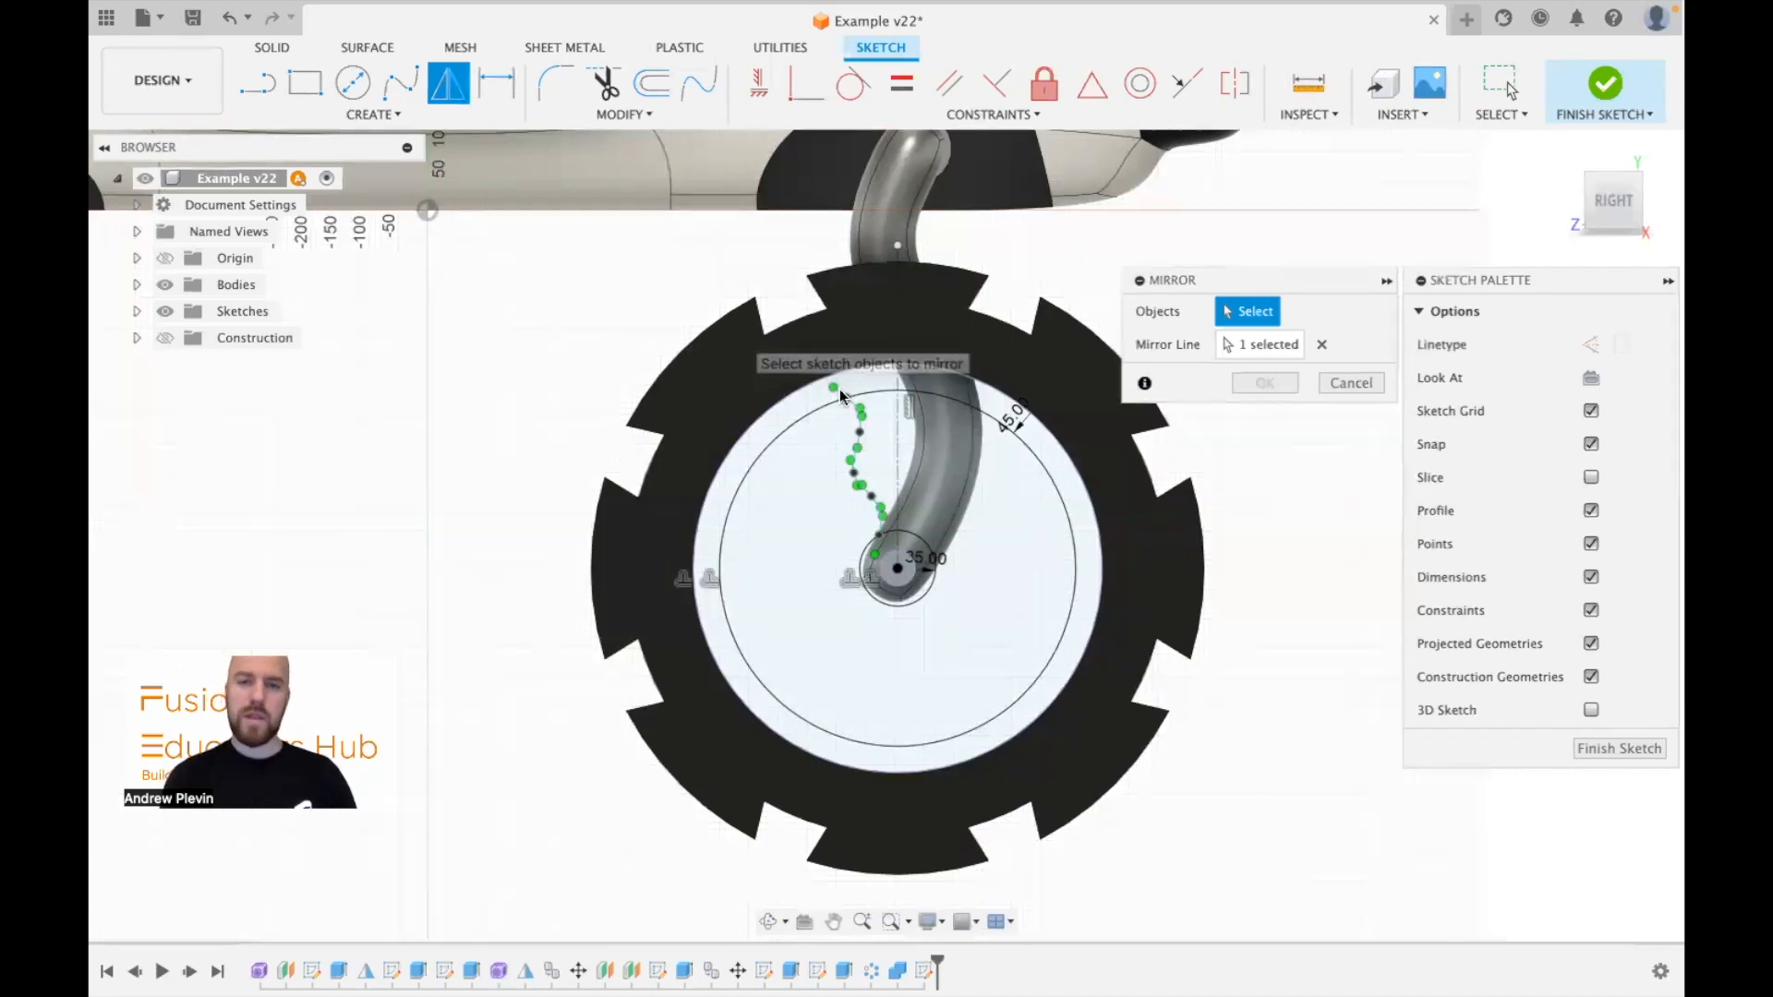
pyautogui.click(1591, 552)
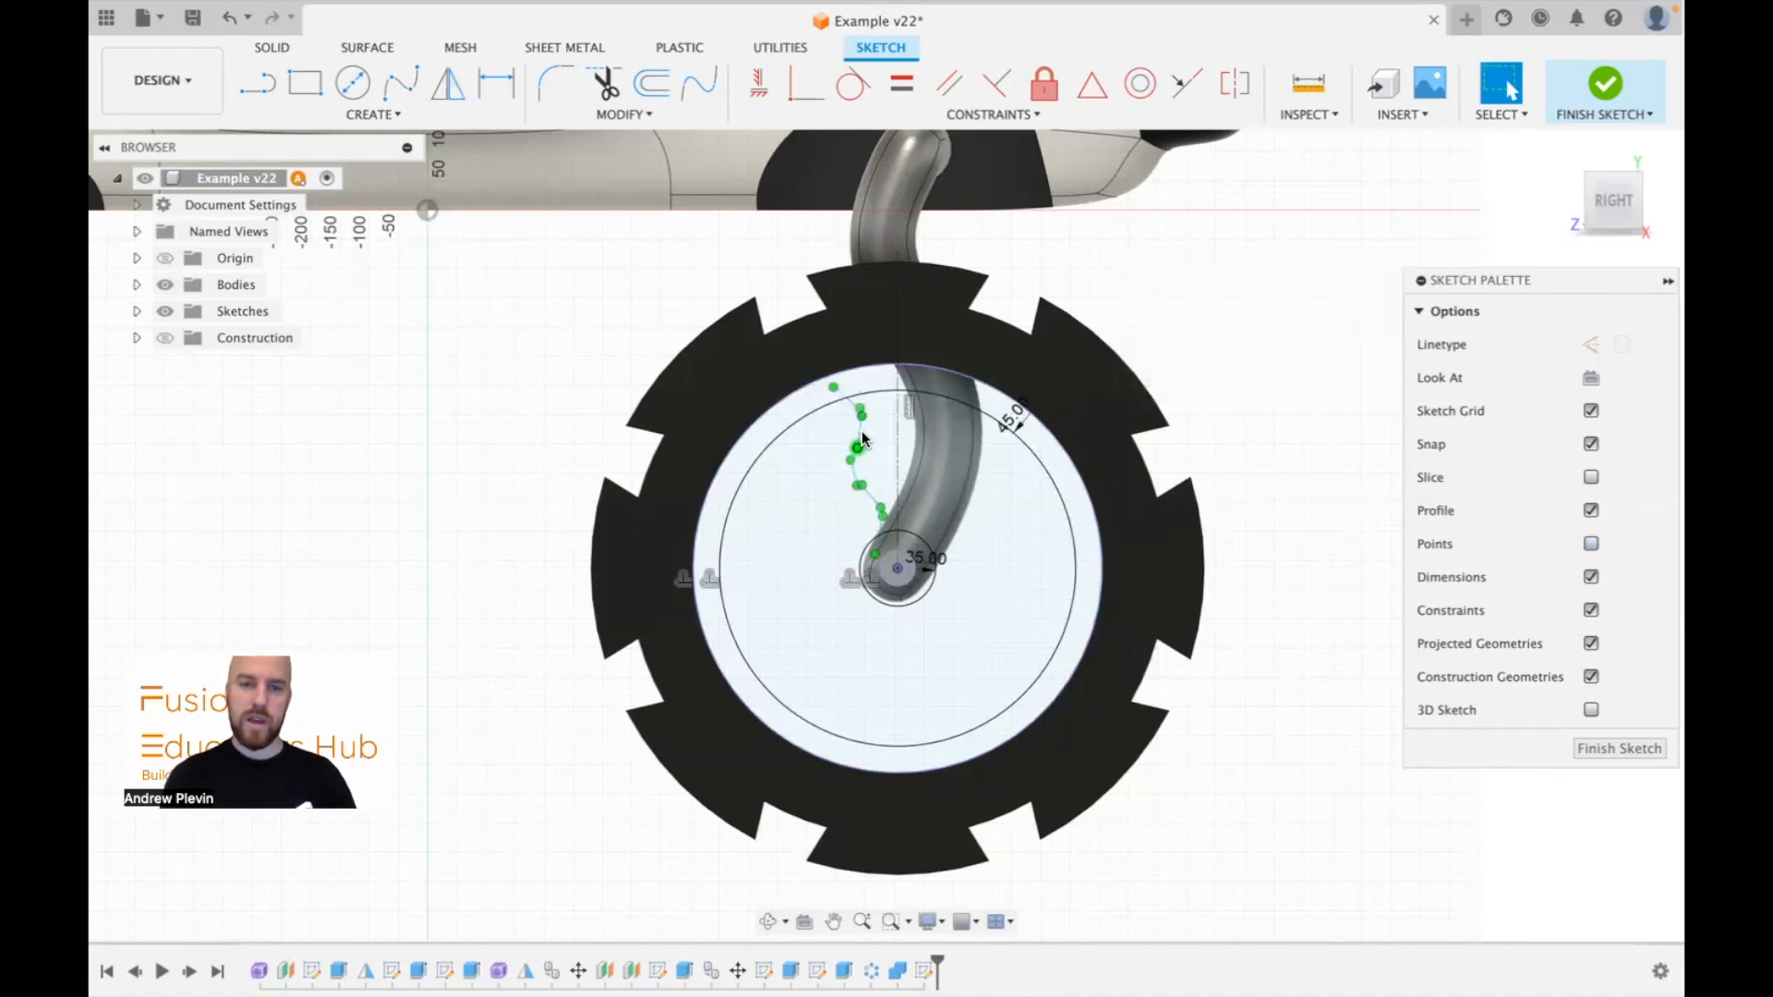
pyautogui.scroll(2, 860, 436)
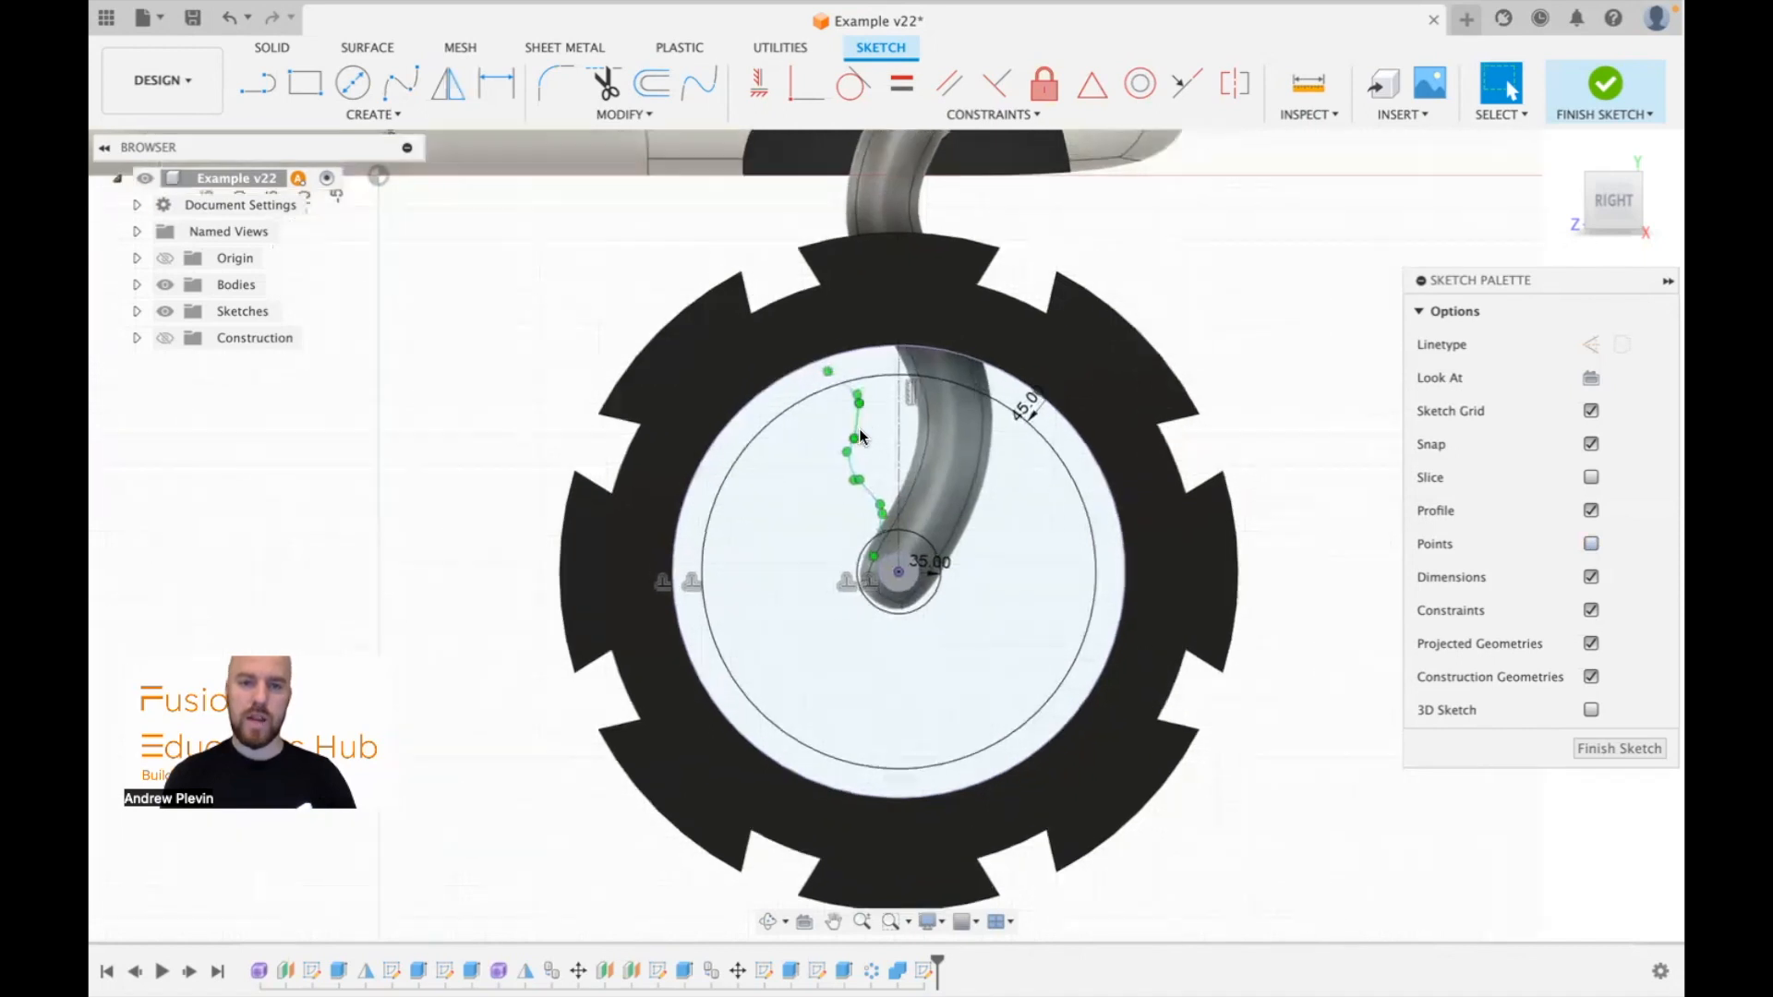
pyautogui.scroll(1, 859, 432)
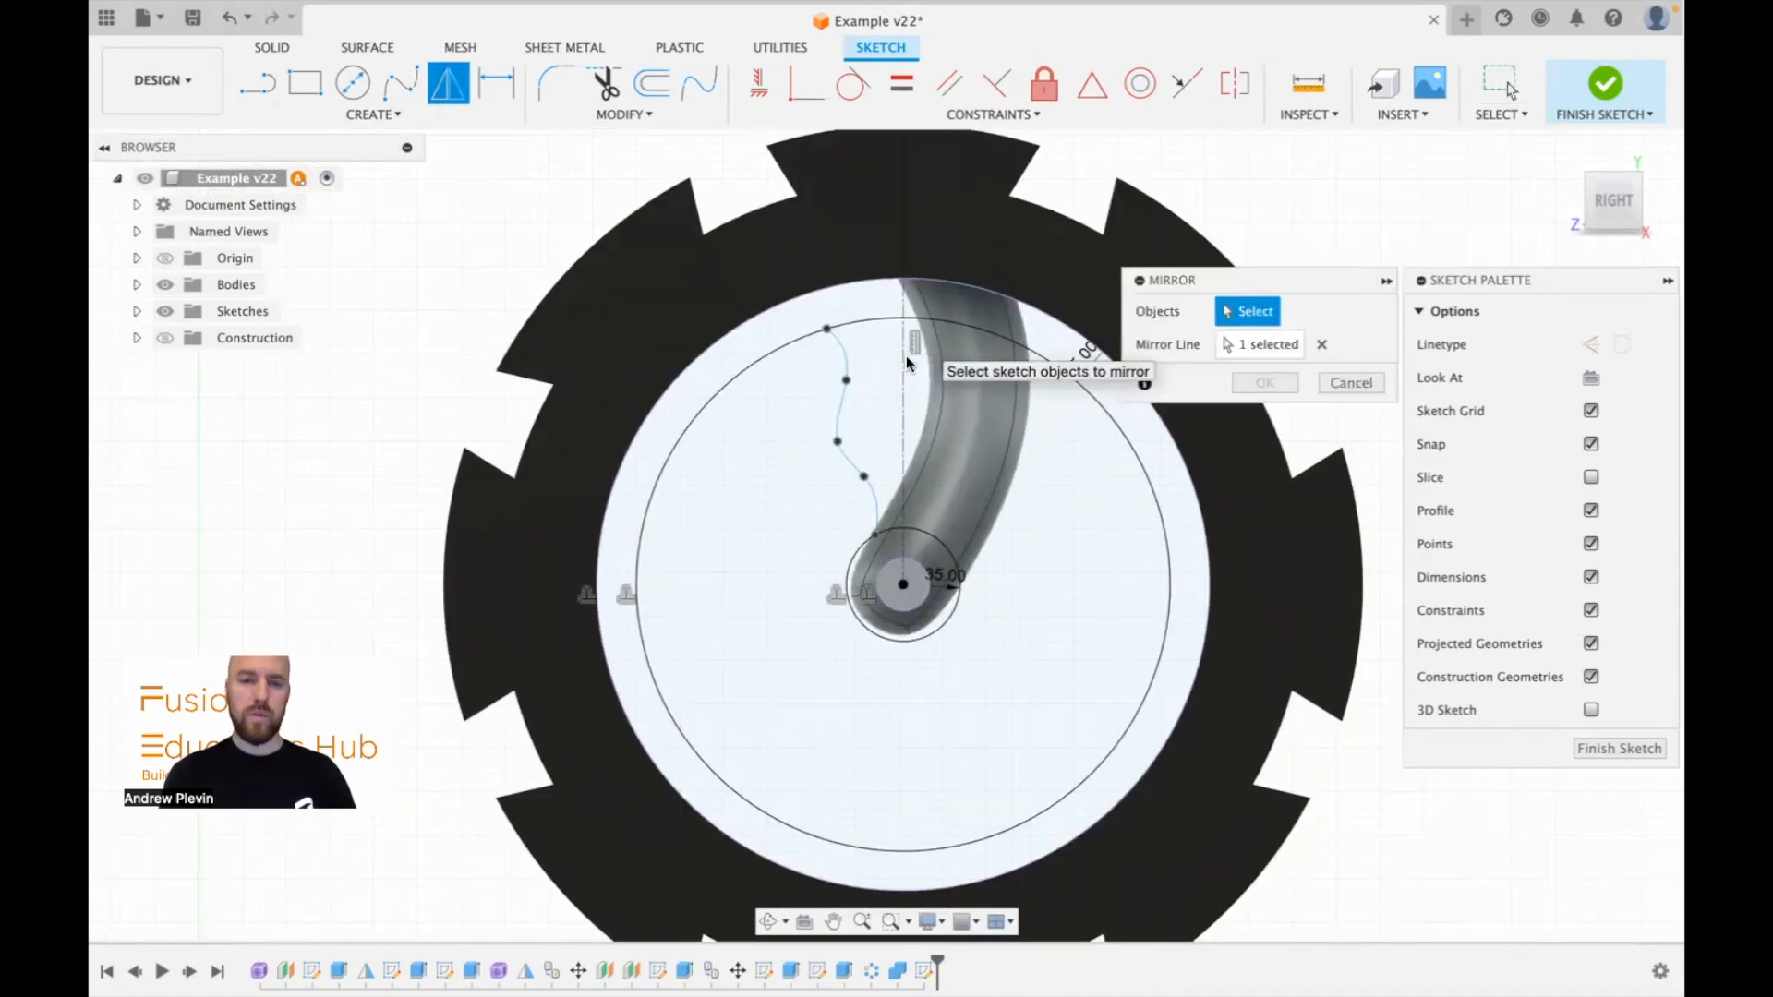
pyautogui.click(843, 412)
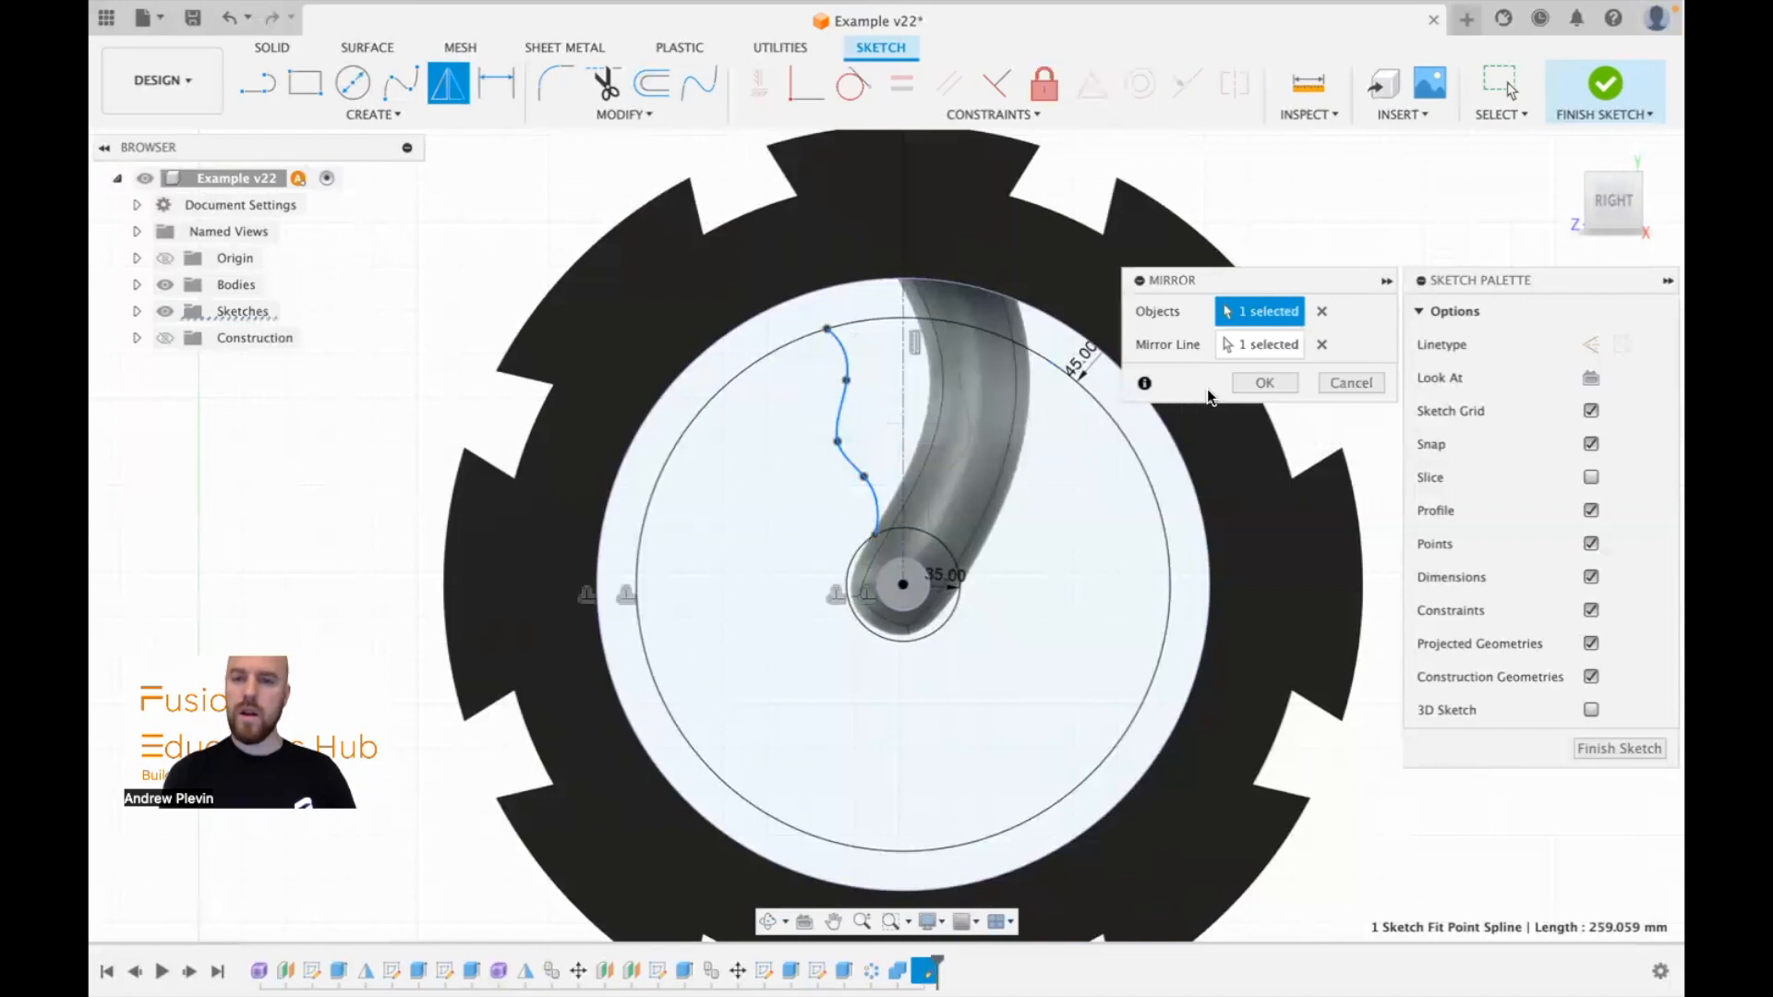
pyautogui.click(1263, 385)
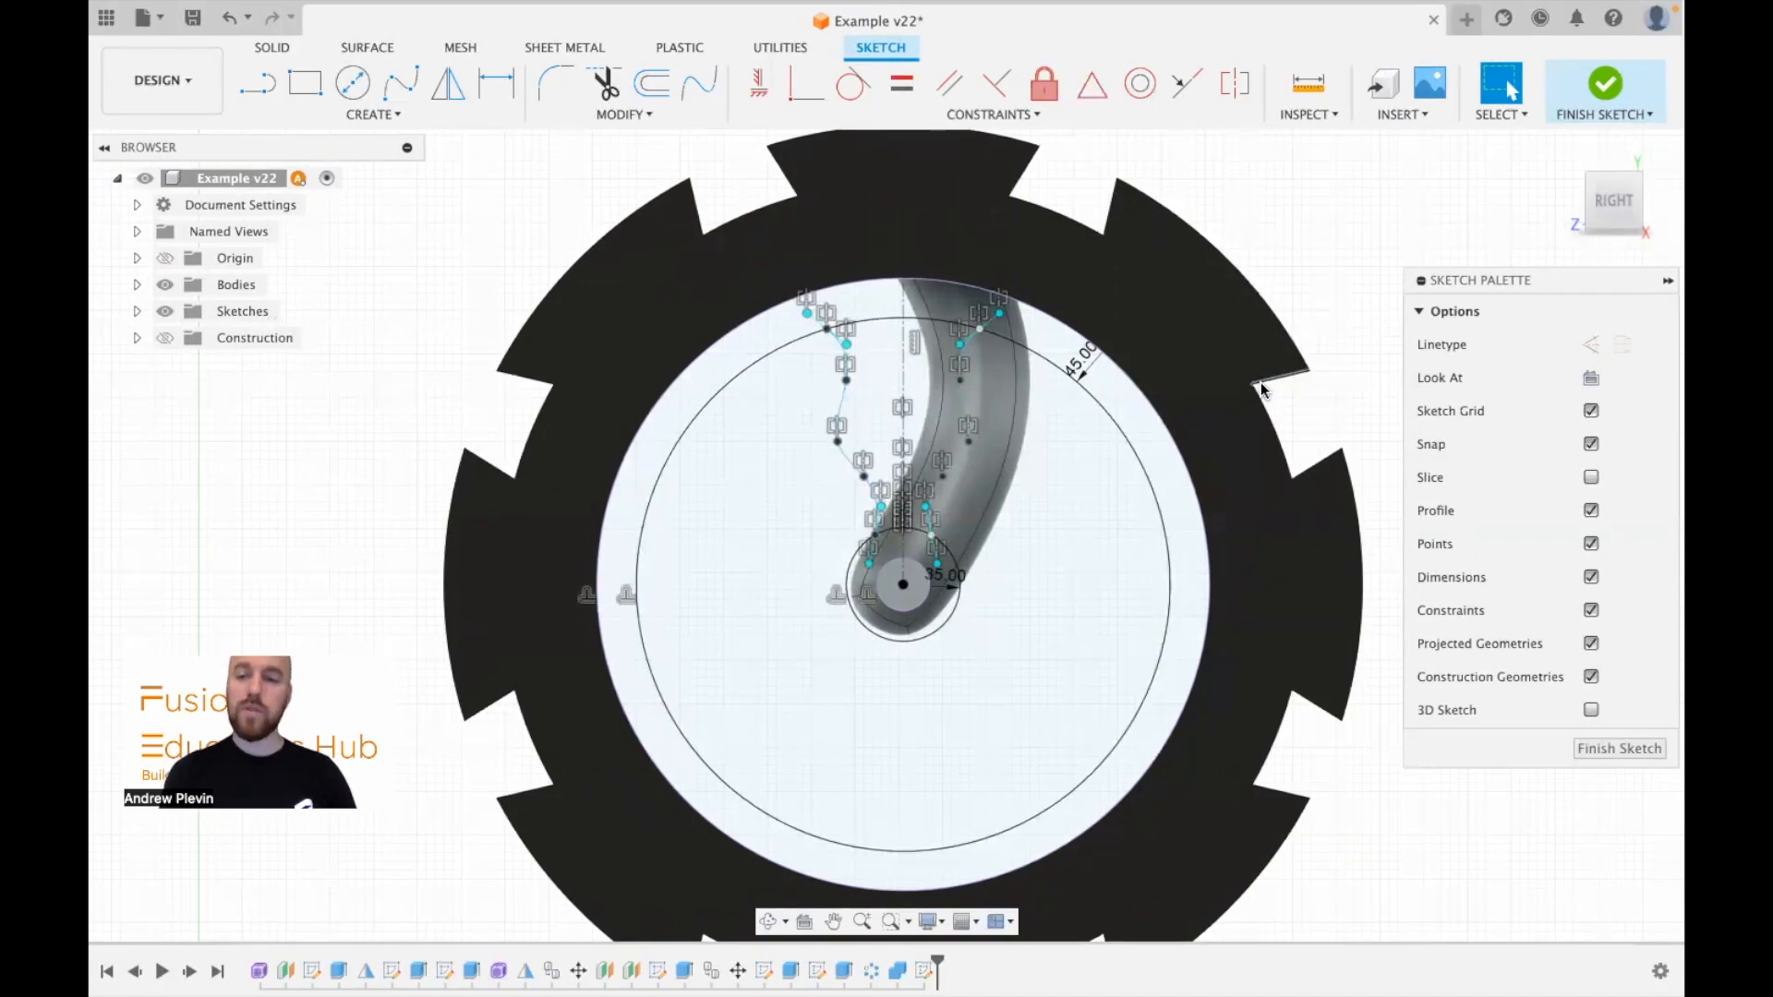
pyautogui.click(1591, 610)
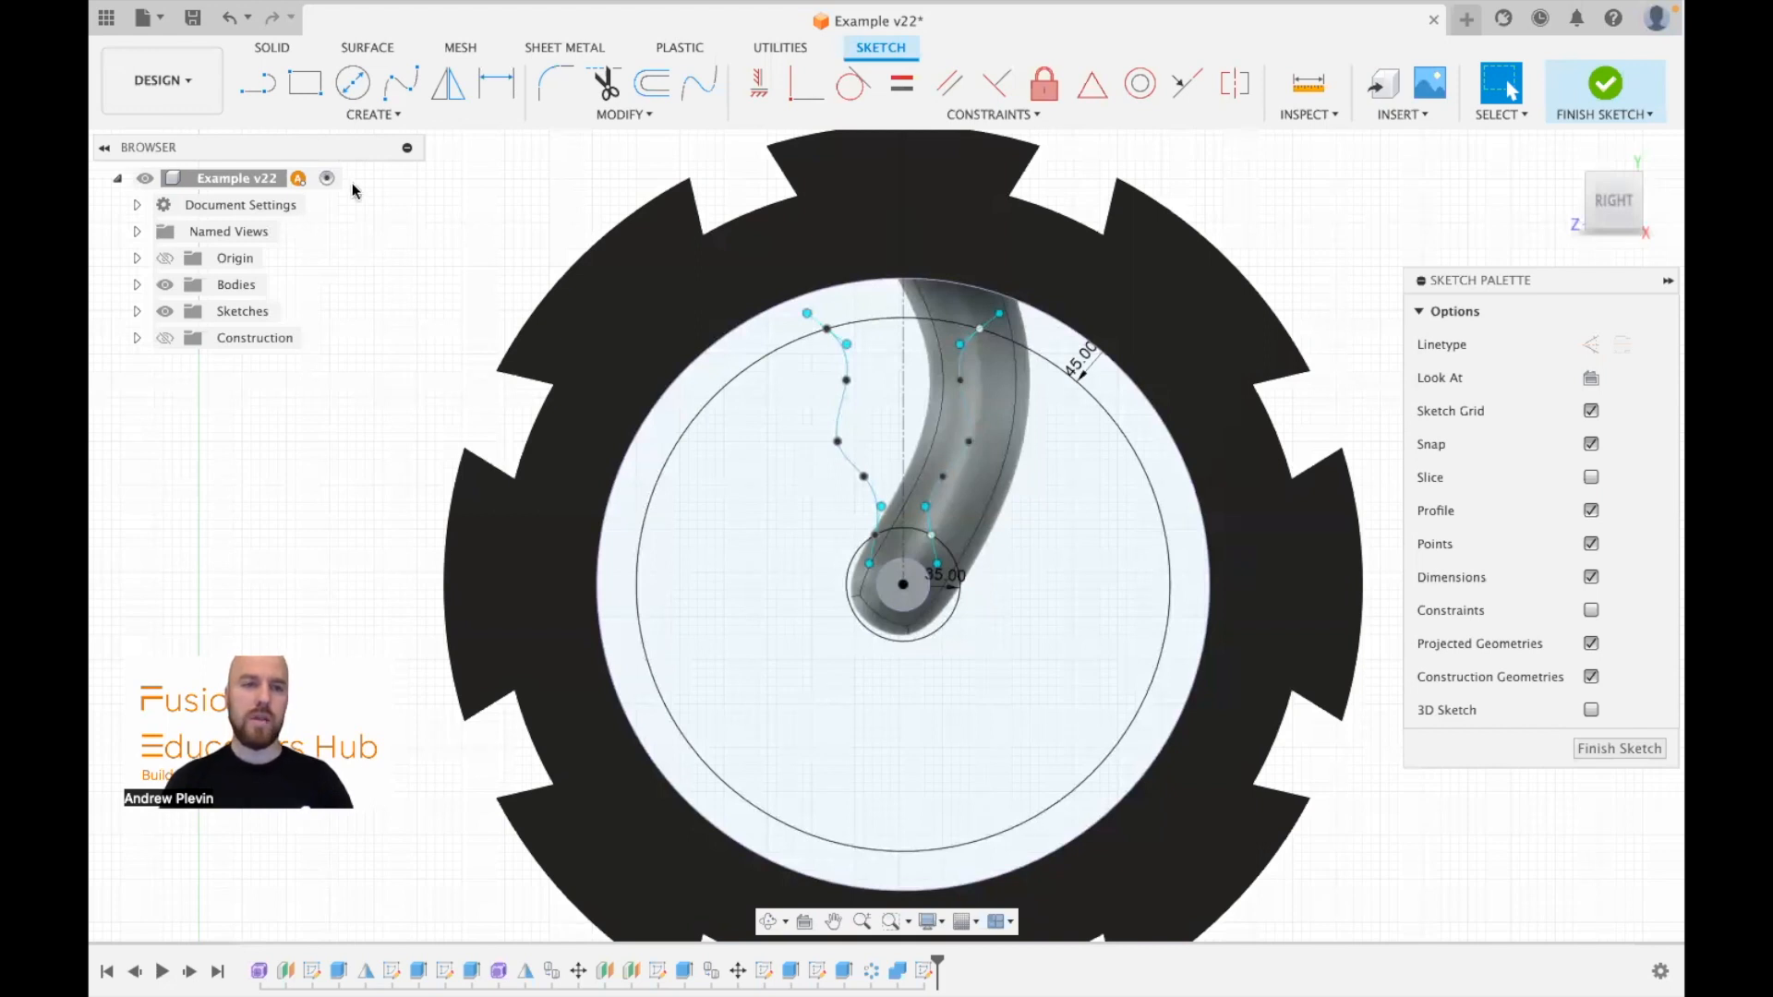
# Step: Create a full circular pattern of both spoke splines around the wheel centre with quantity 5, and finish the sketch
pyautogui.click(370, 116)
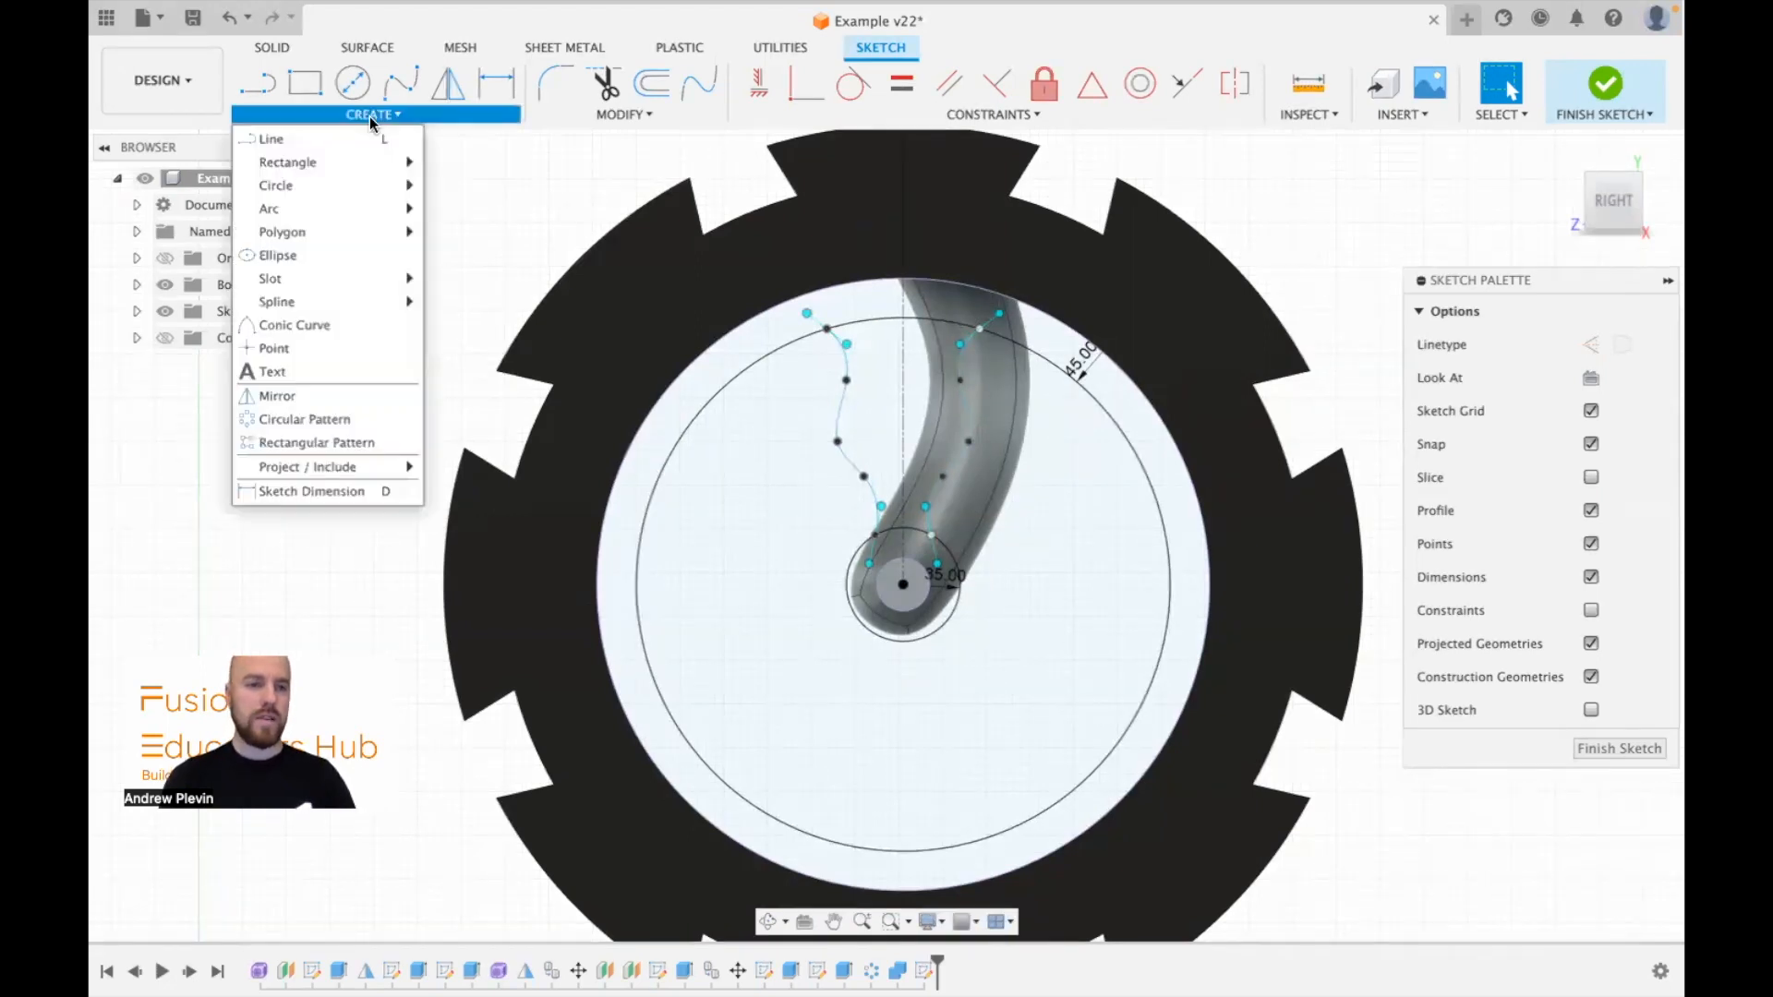
pyautogui.click(358, 427)
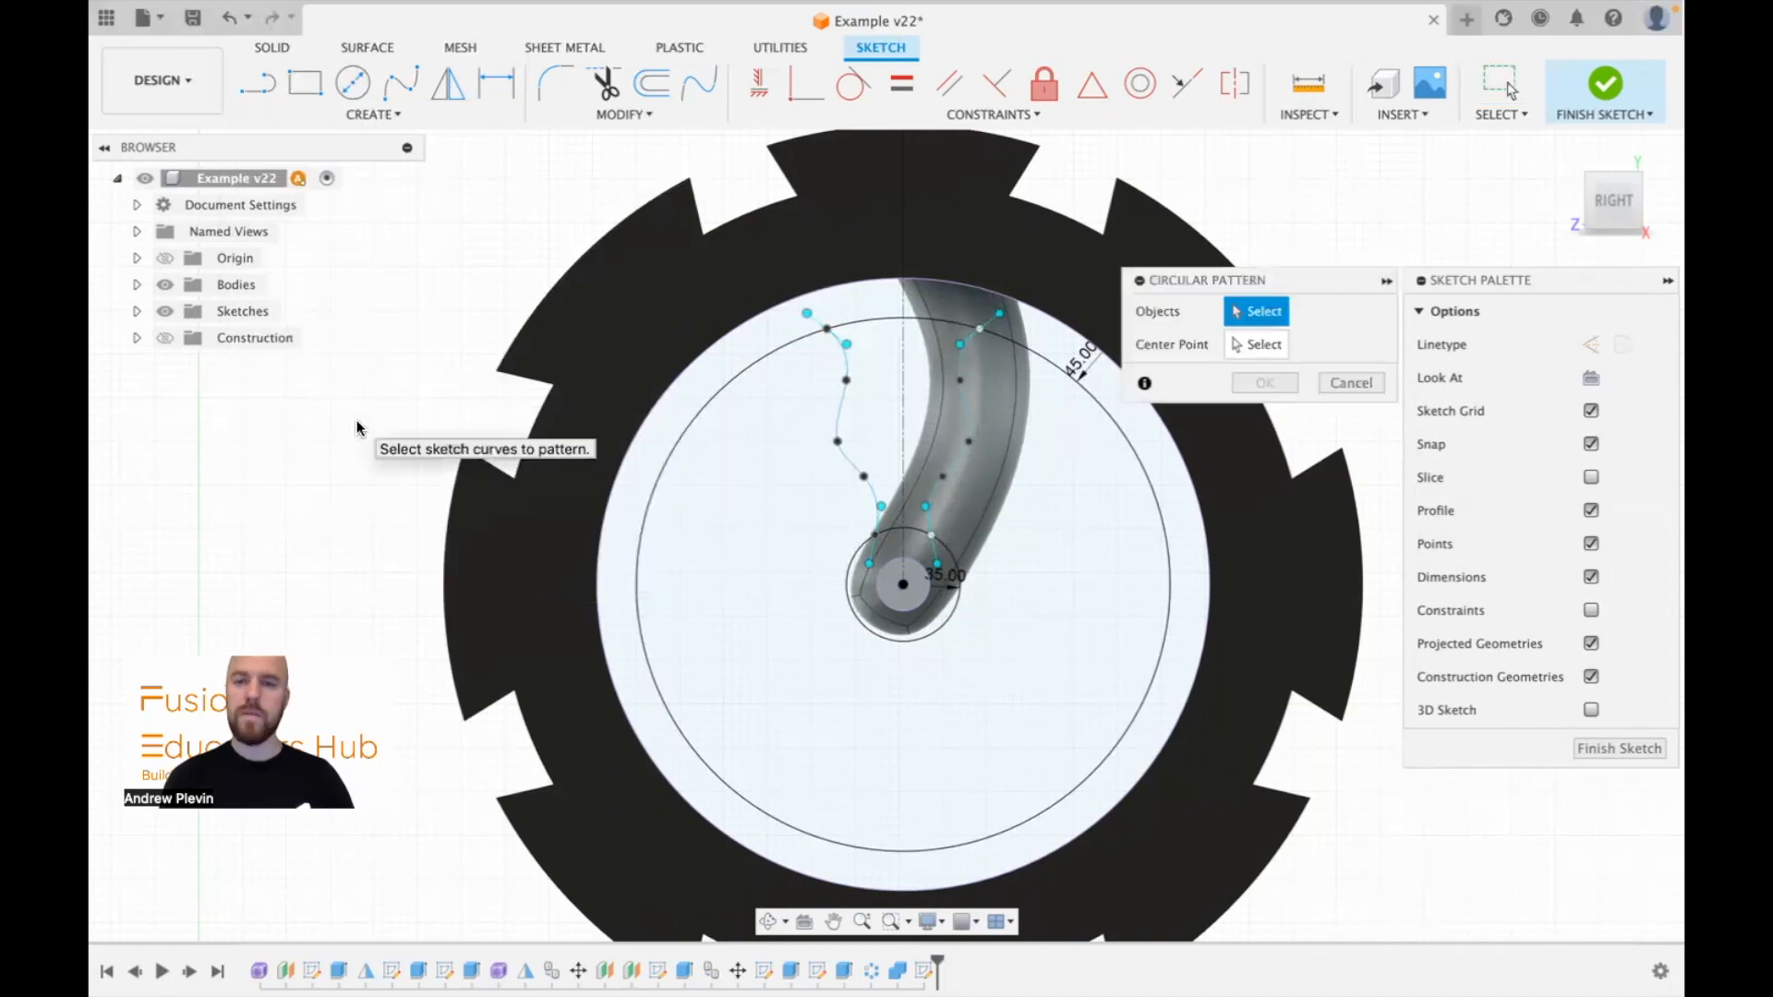
pyautogui.click(840, 413)
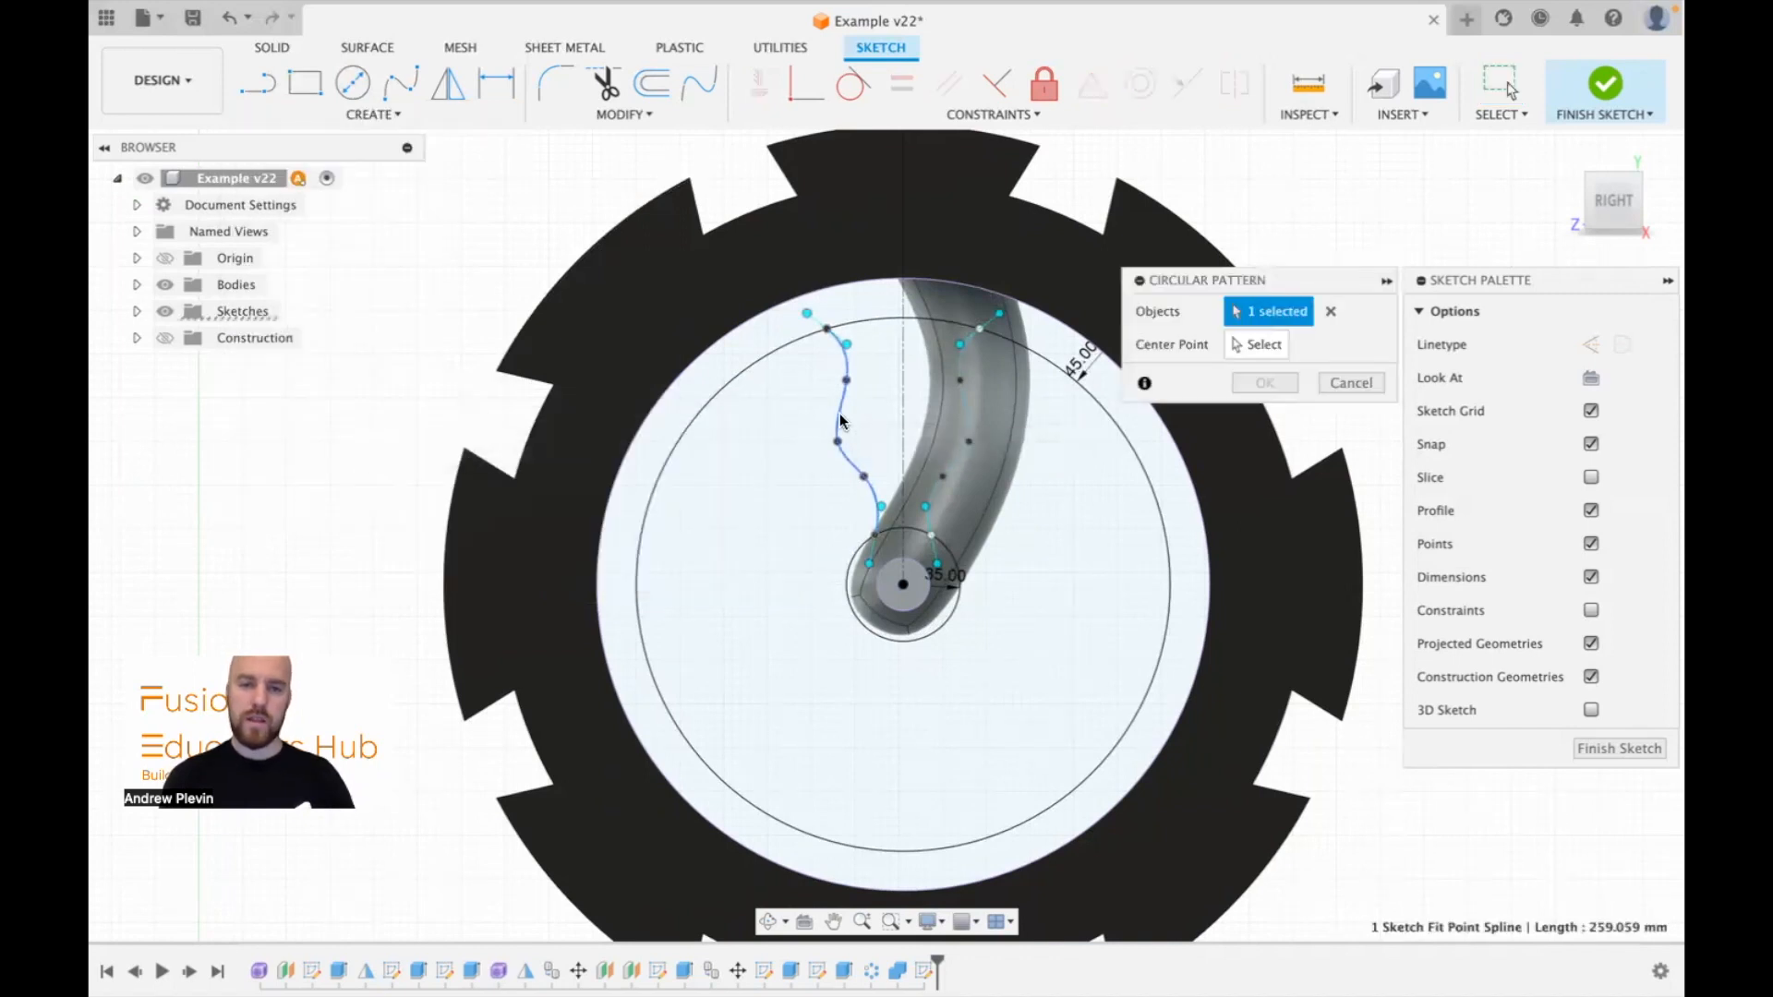
pyautogui.click(962, 401)
pyautogui.click(1247, 346)
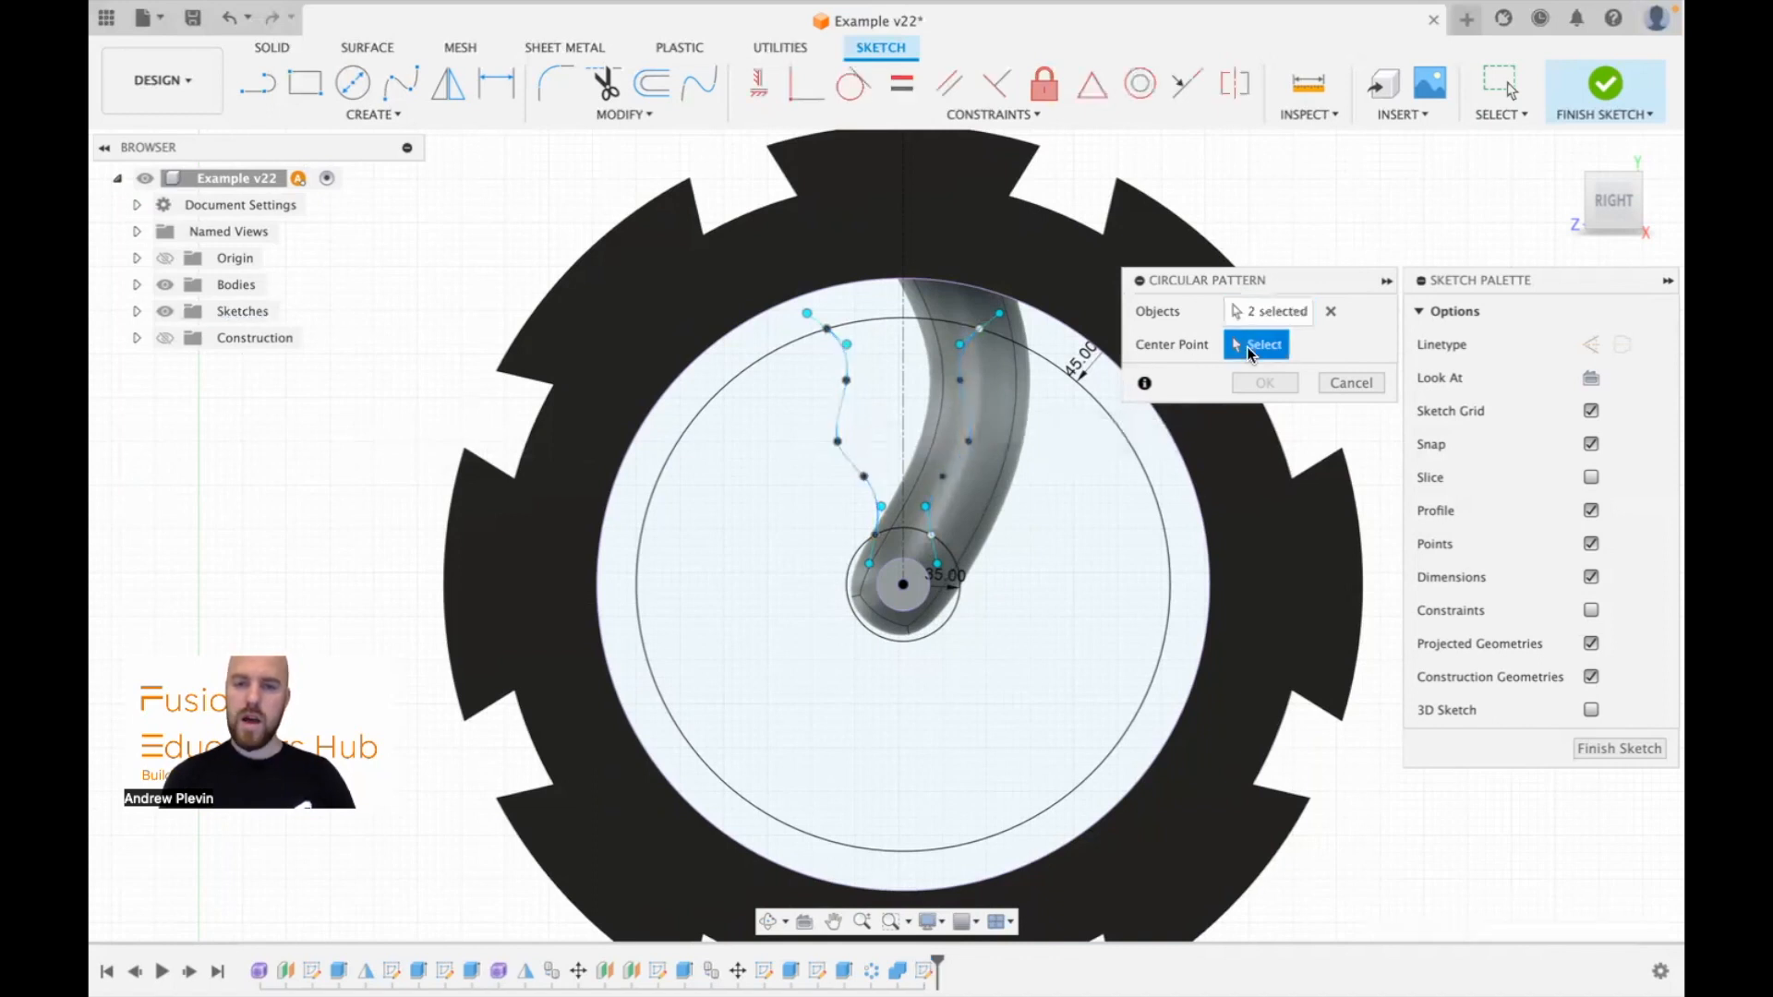
pyautogui.click(906, 589)
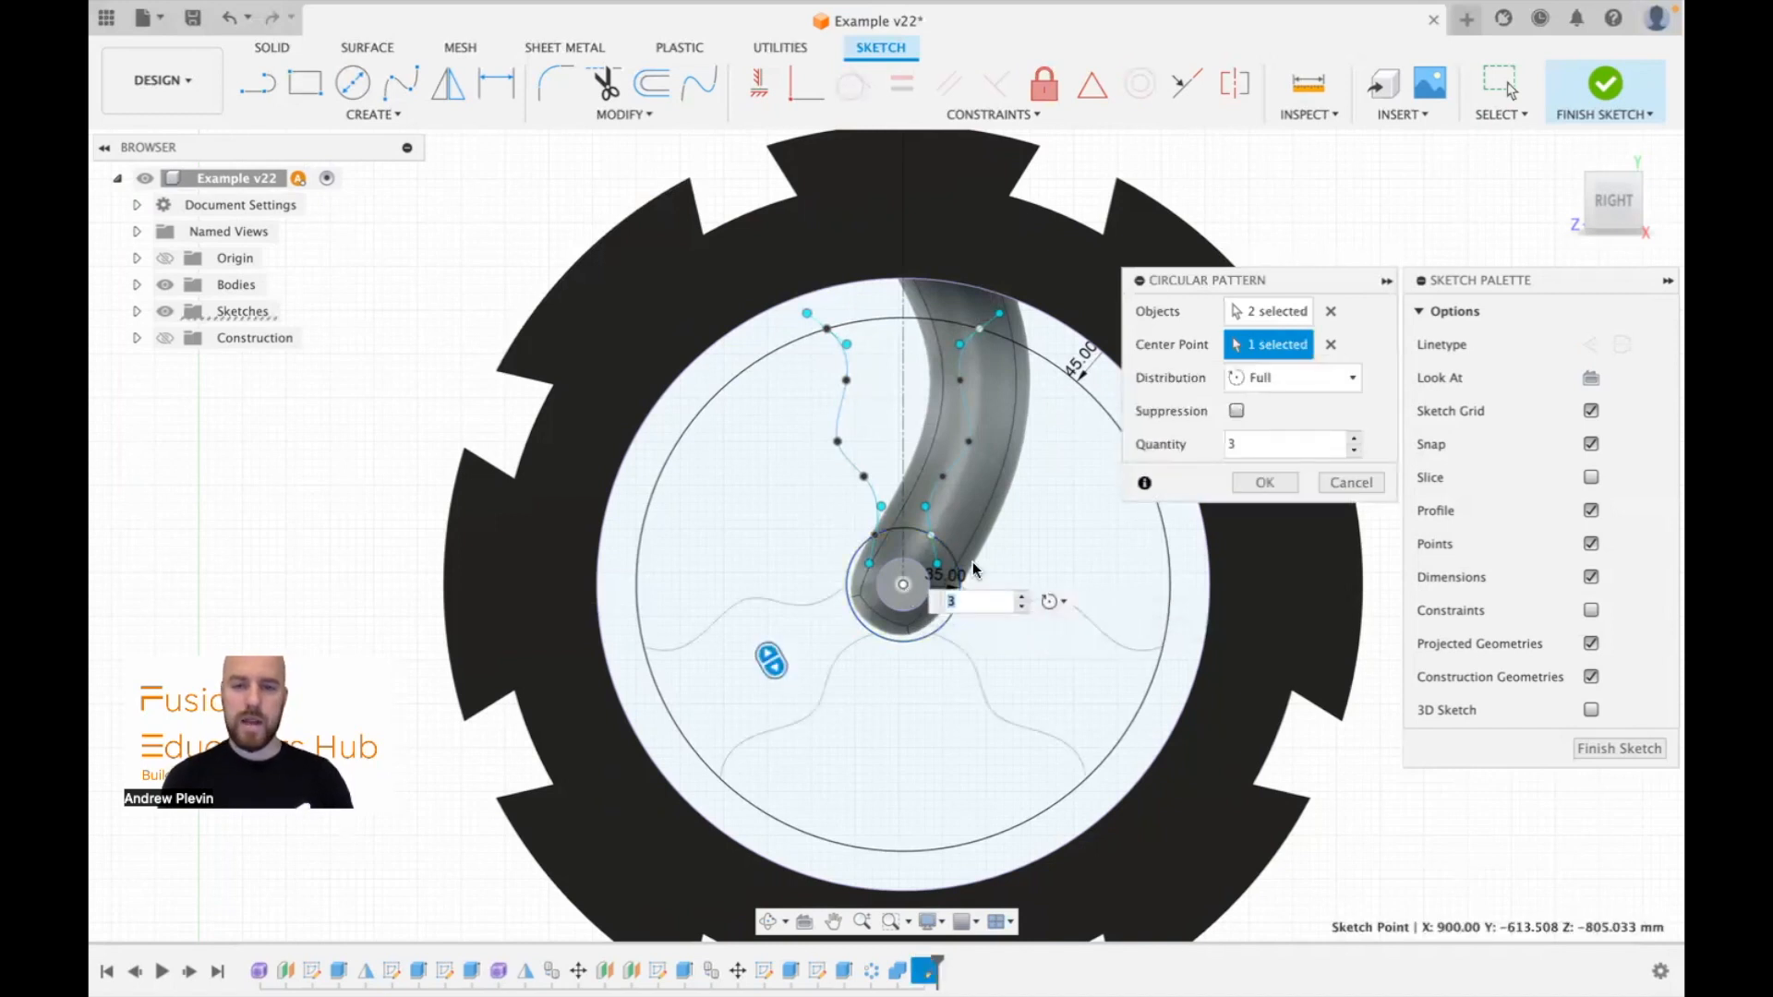
pyautogui.write('6')
pyautogui.press('Return')
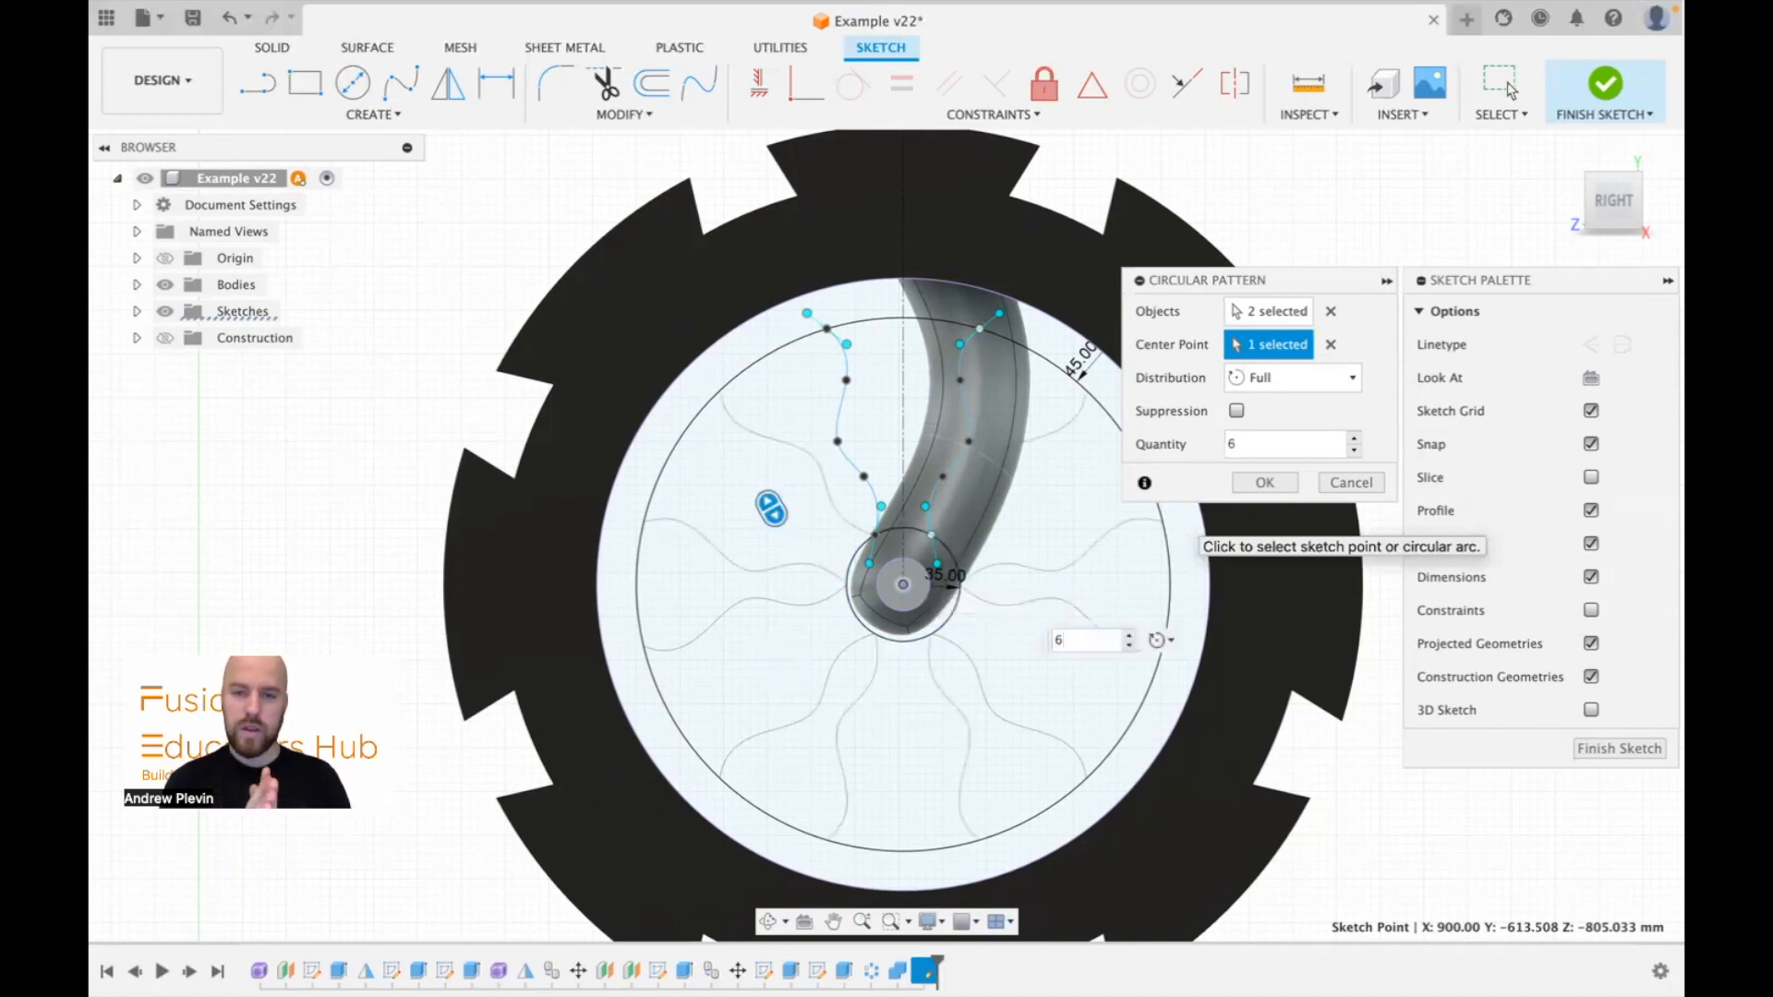
pyautogui.press('BackSpace')
pyautogui.write('5')
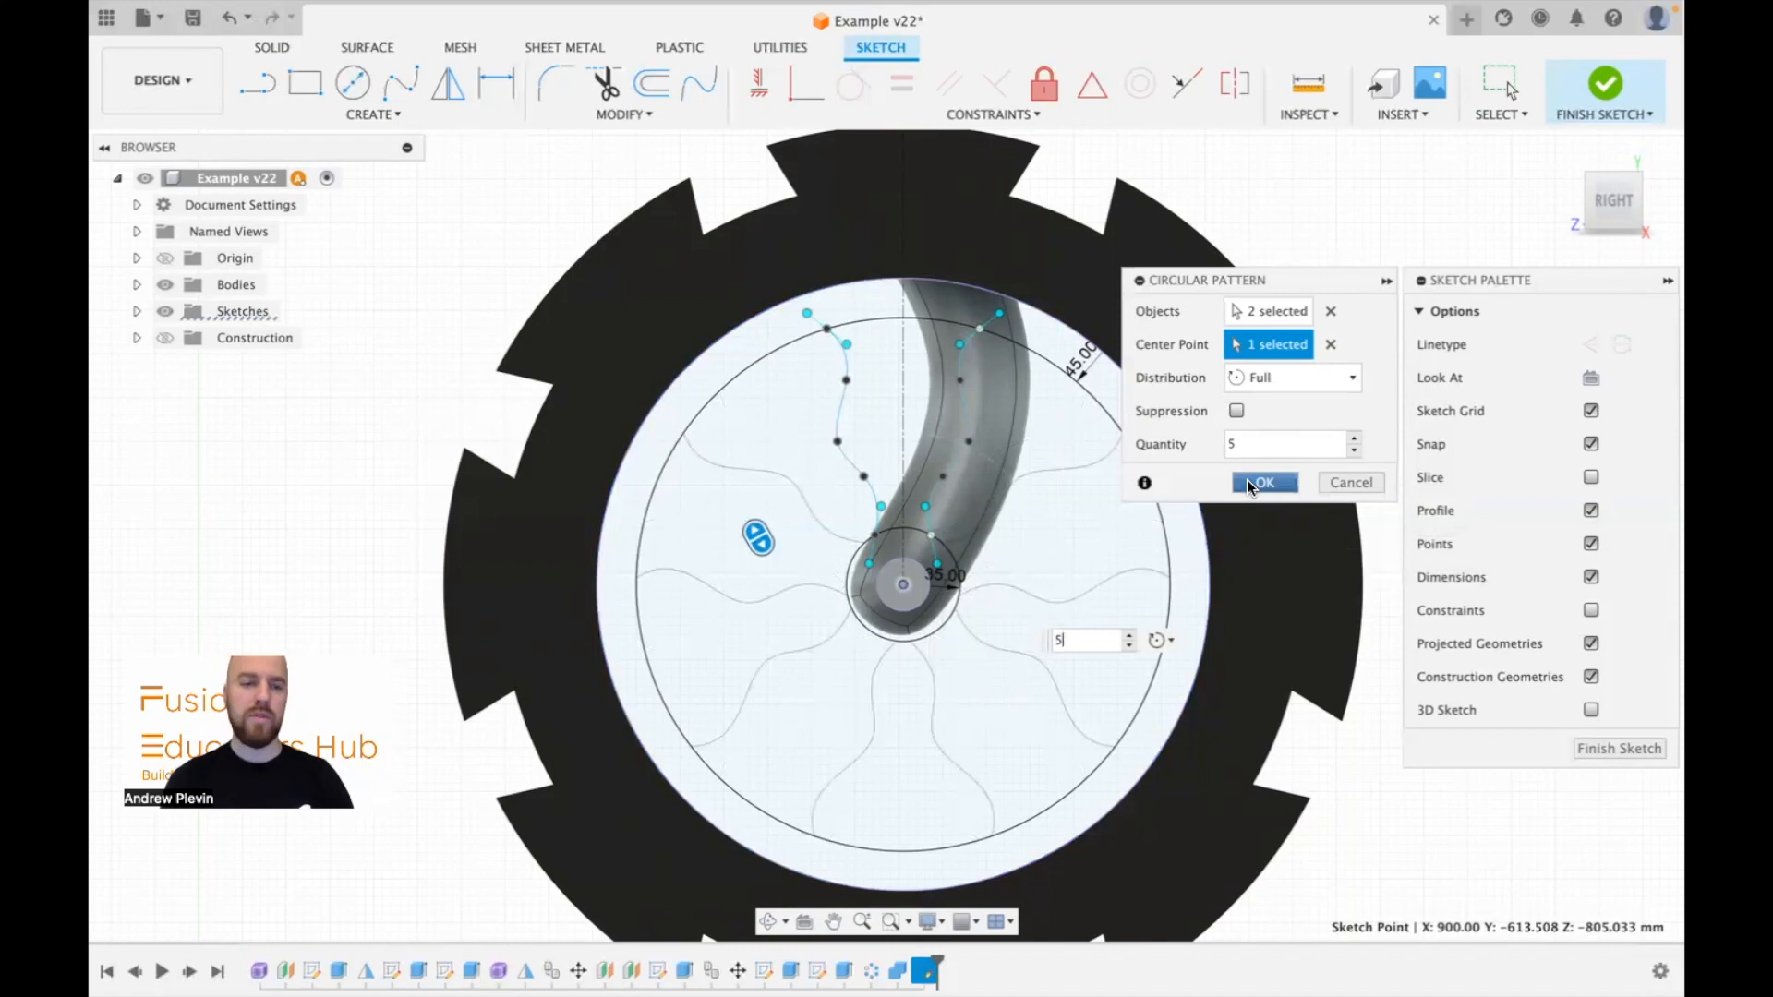
pyautogui.click(1264, 483)
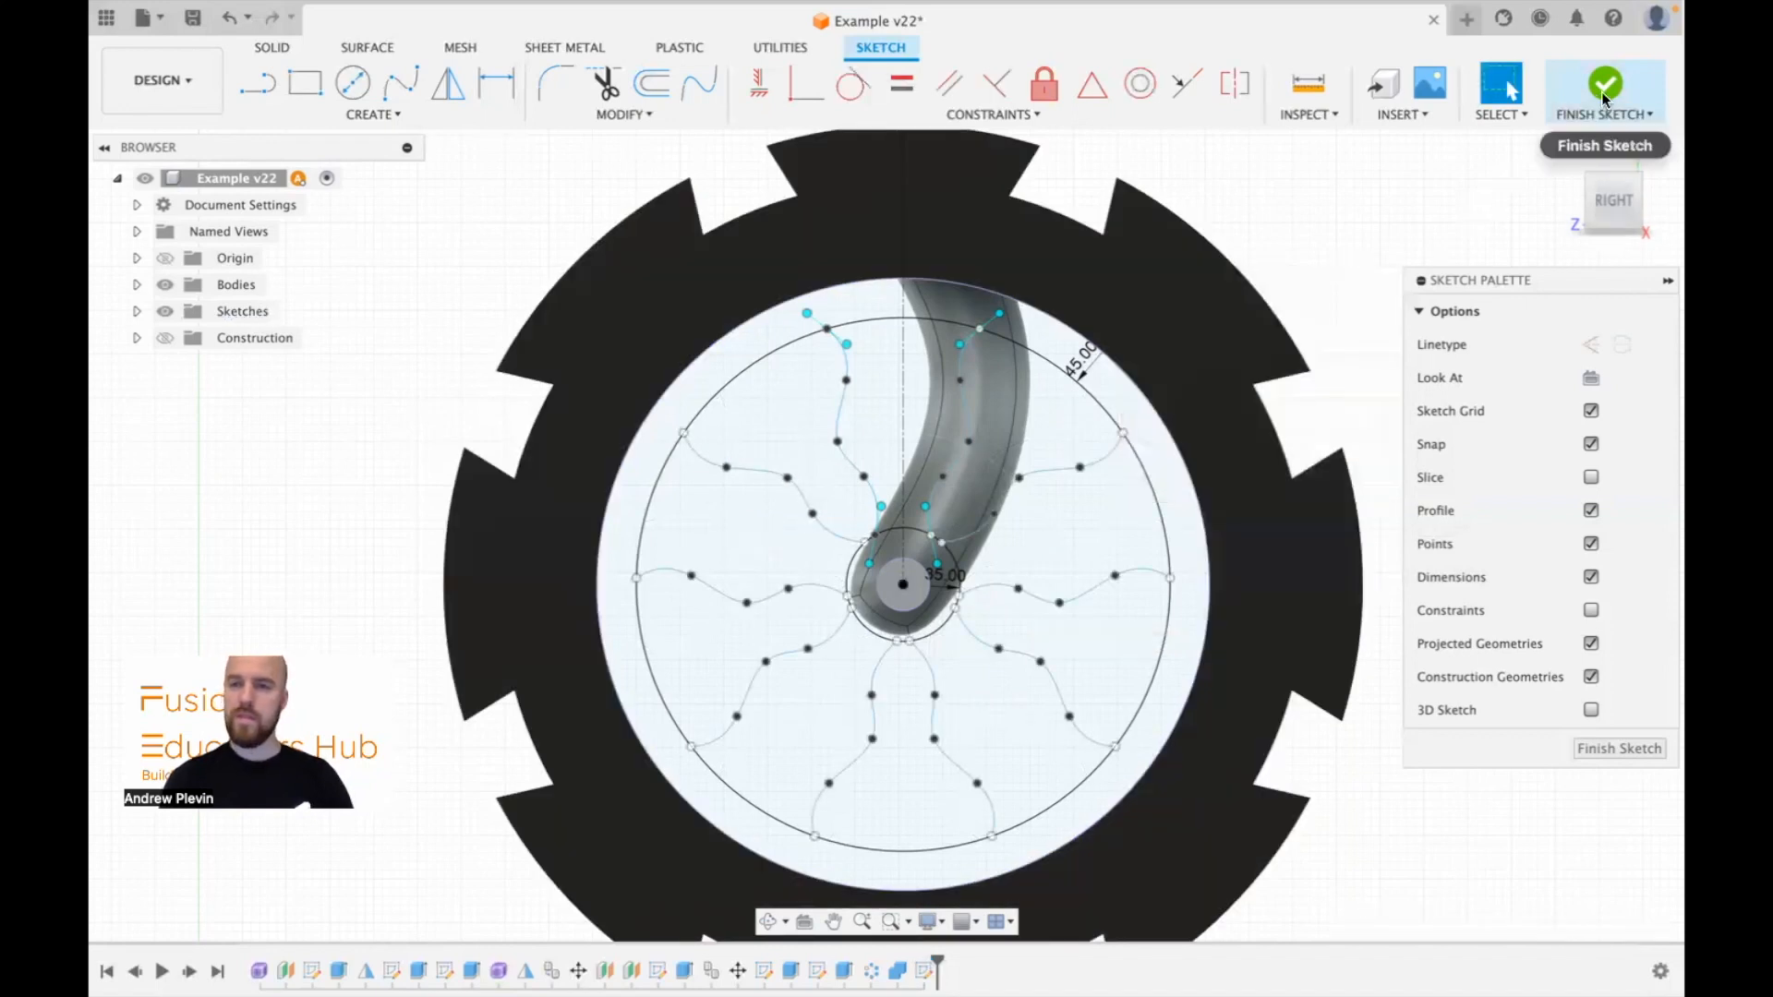
pyautogui.click(1601, 92)
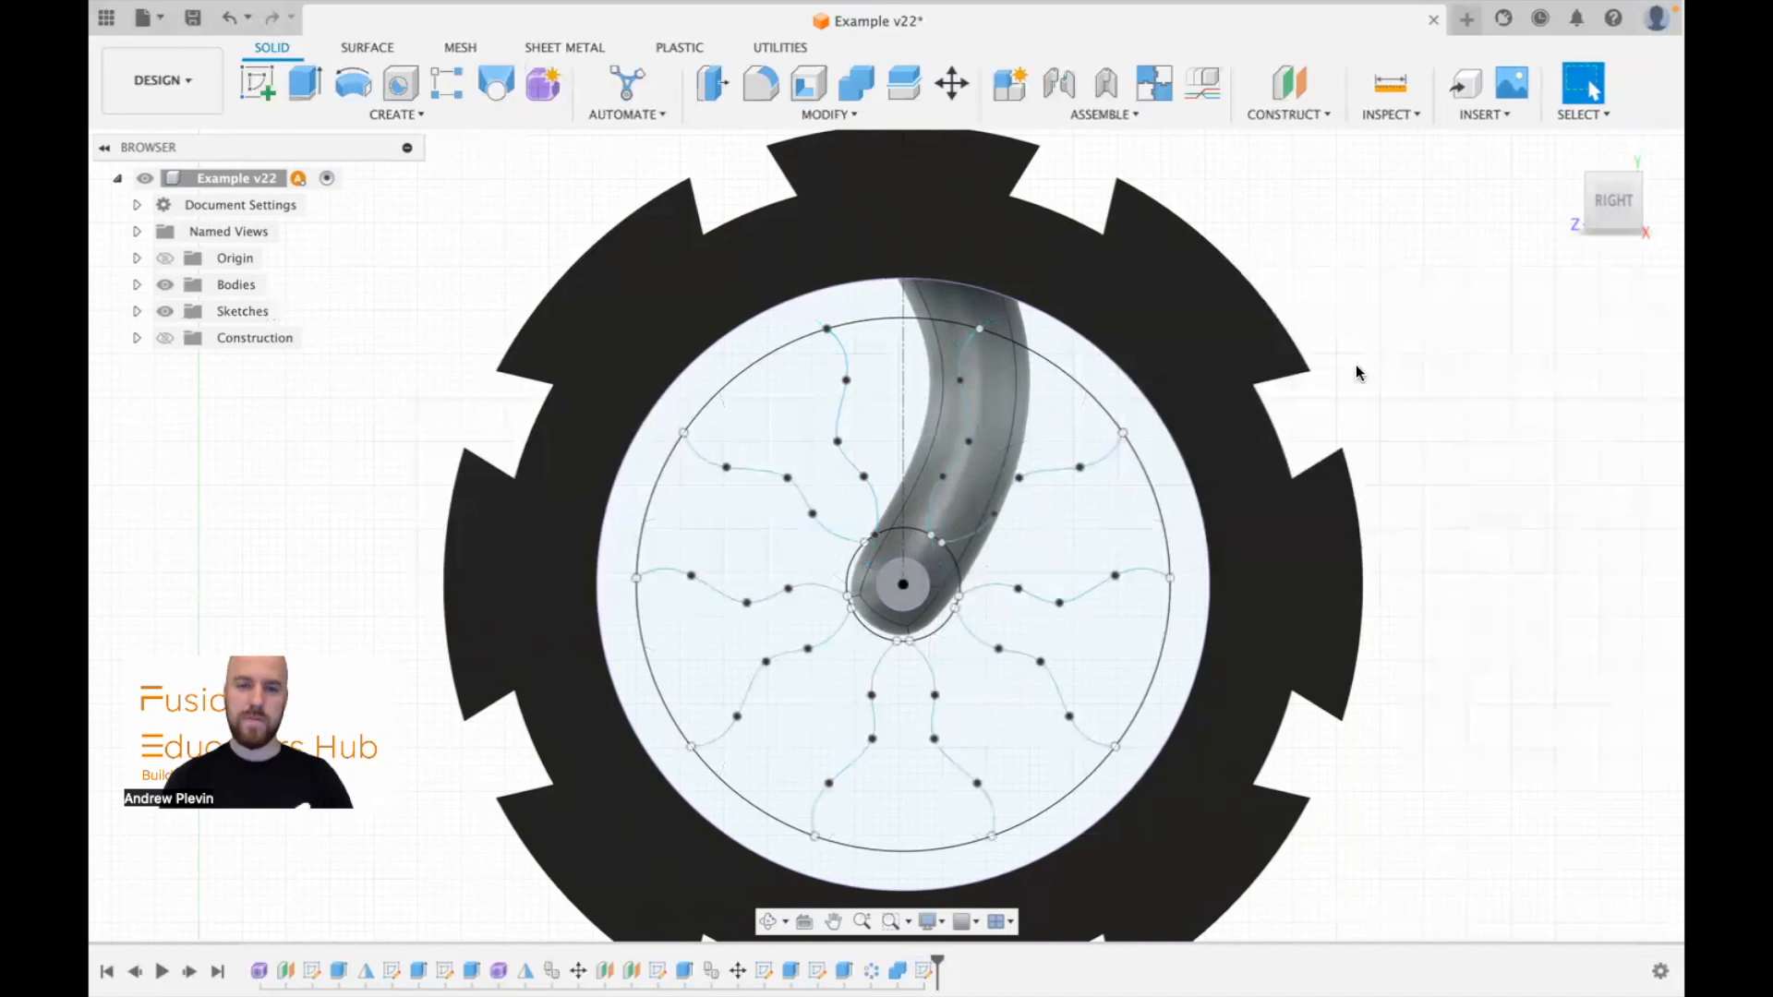
# Step: Extrude the outer rim ring, the hub ring and the five spoke profiles -125 mm into the tyre as a new body
pyautogui.press('e')
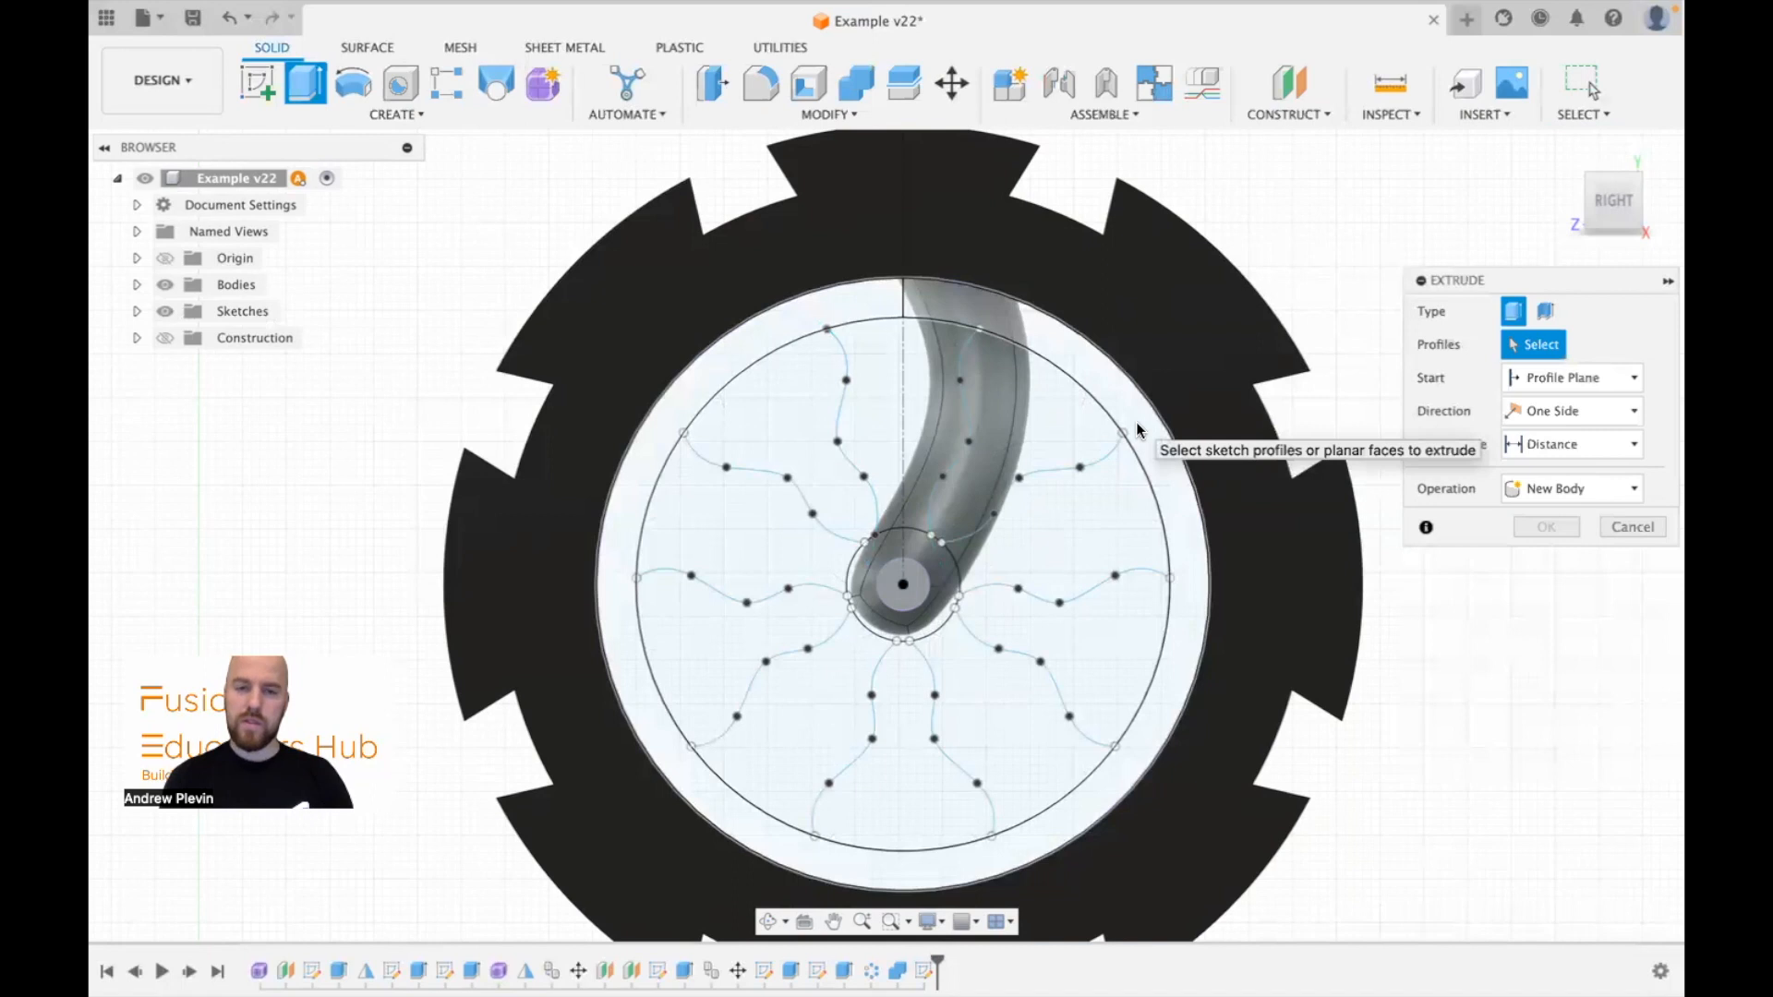
pyautogui.click(1137, 427)
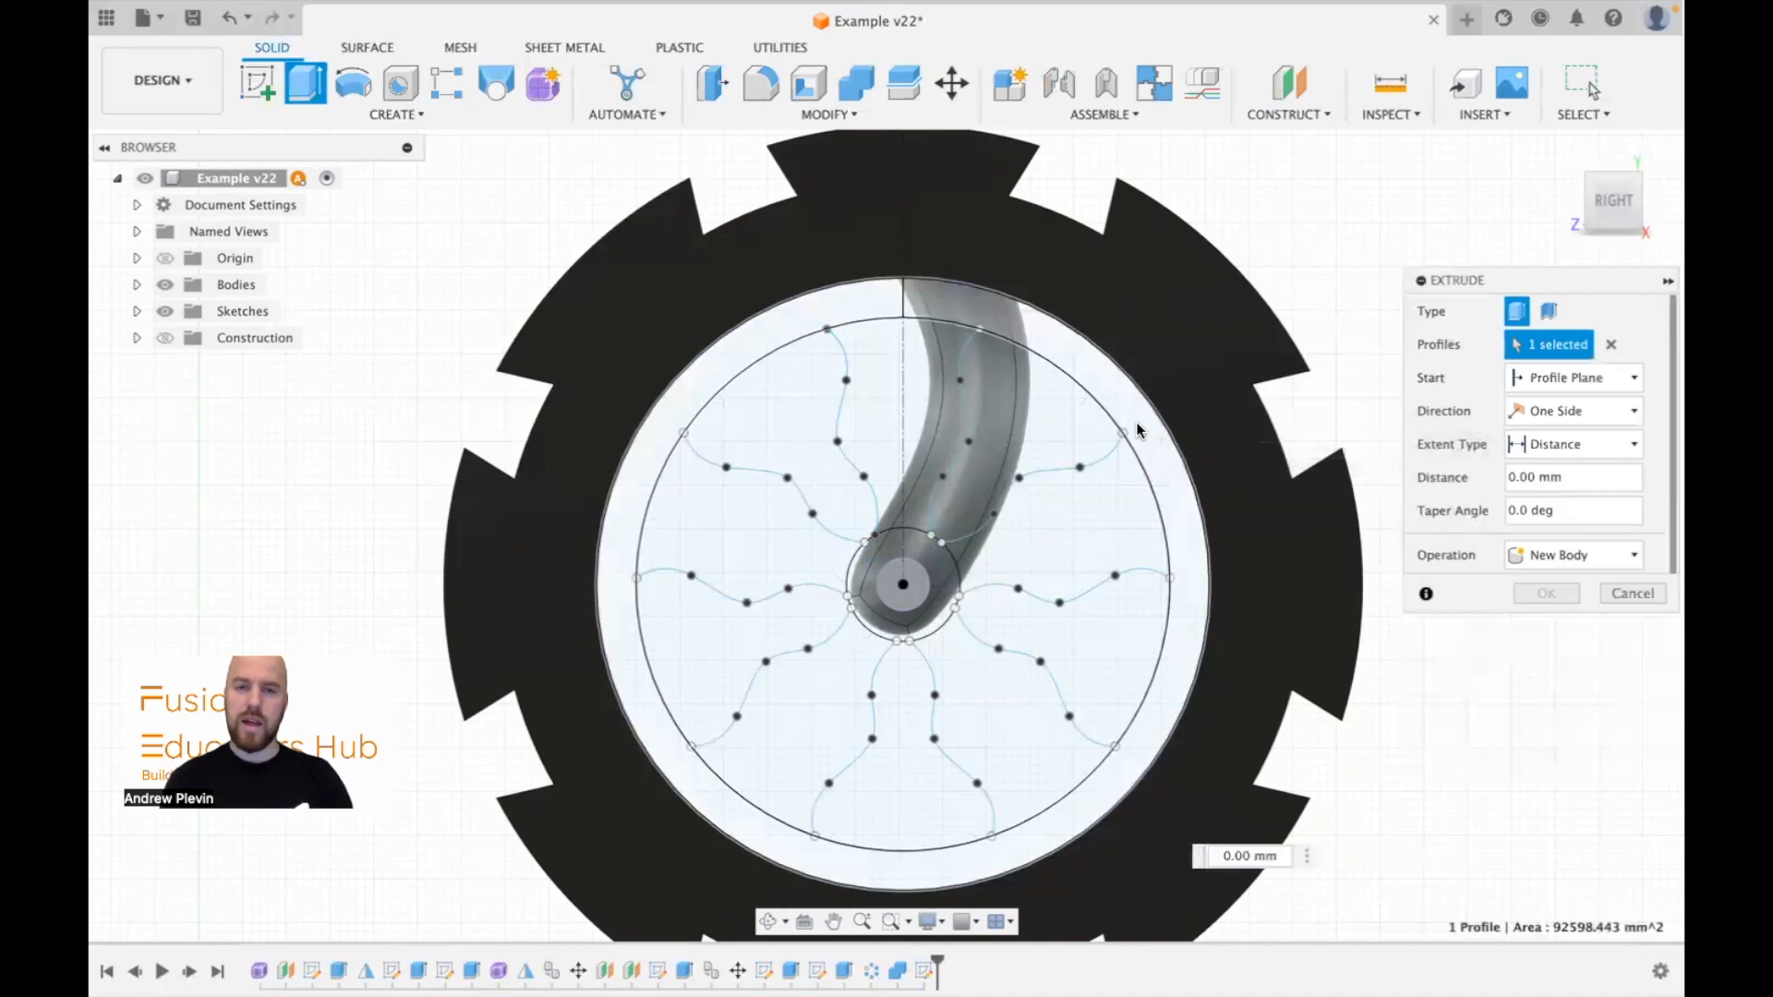
pyautogui.click(917, 551)
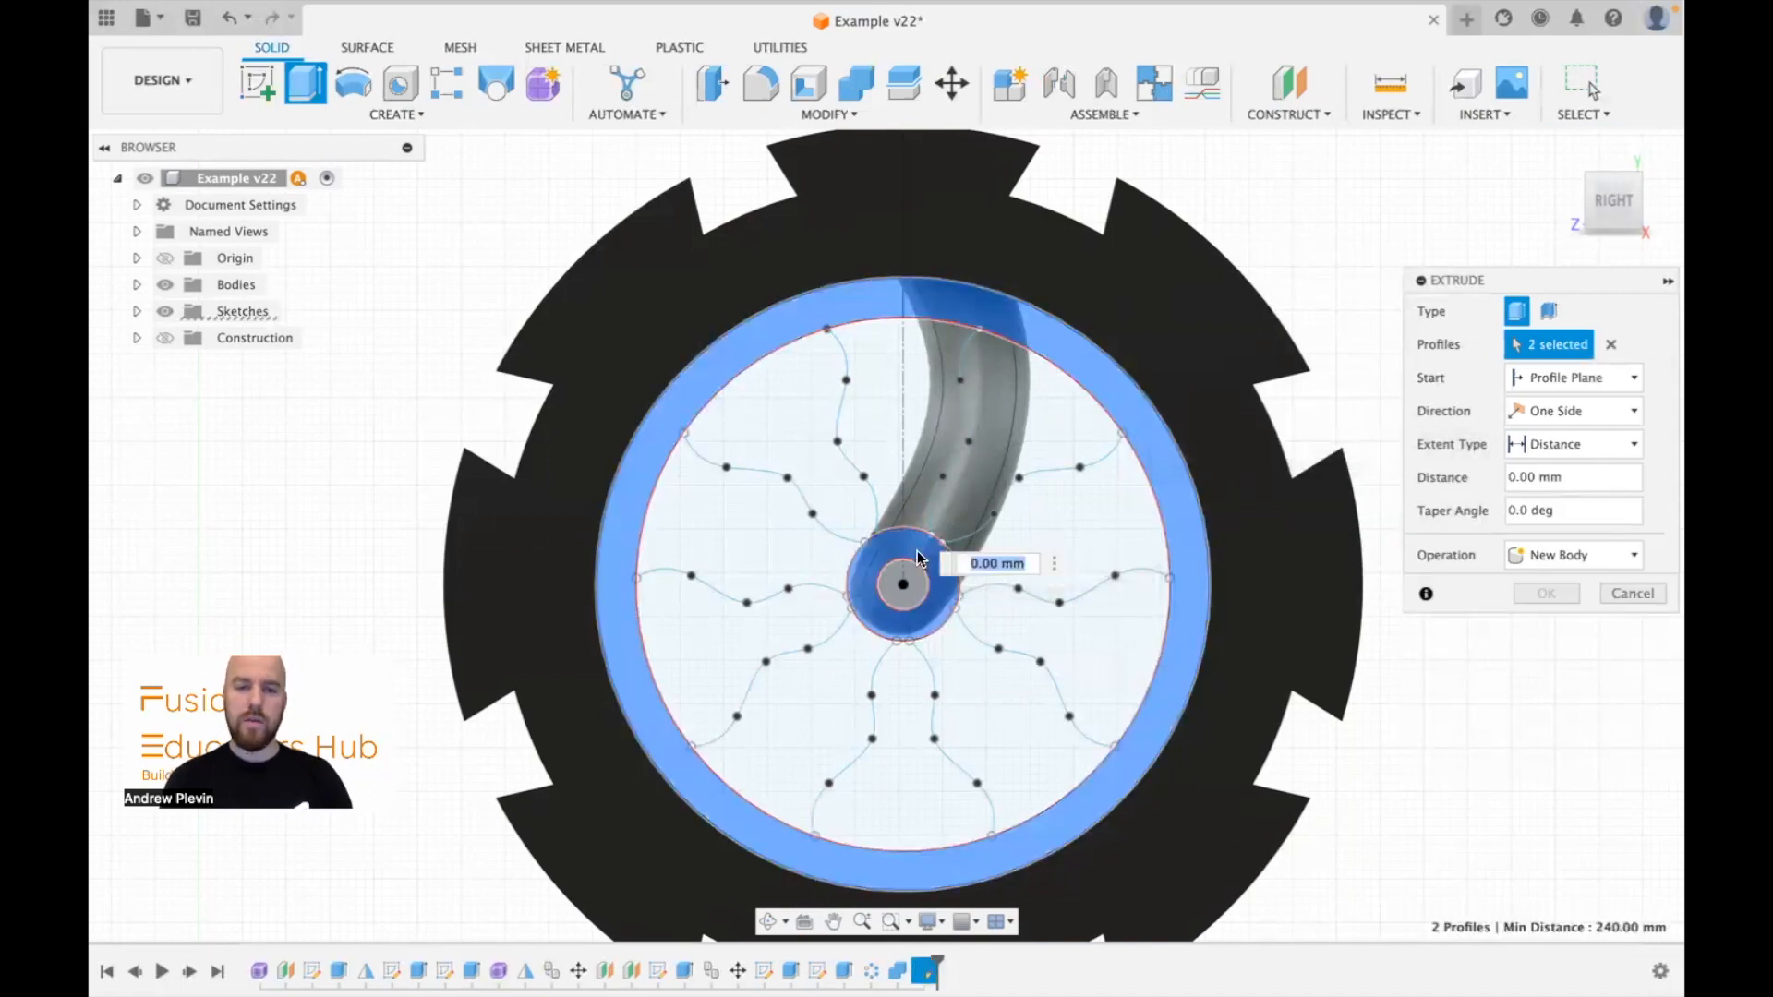
pyautogui.click(761, 421)
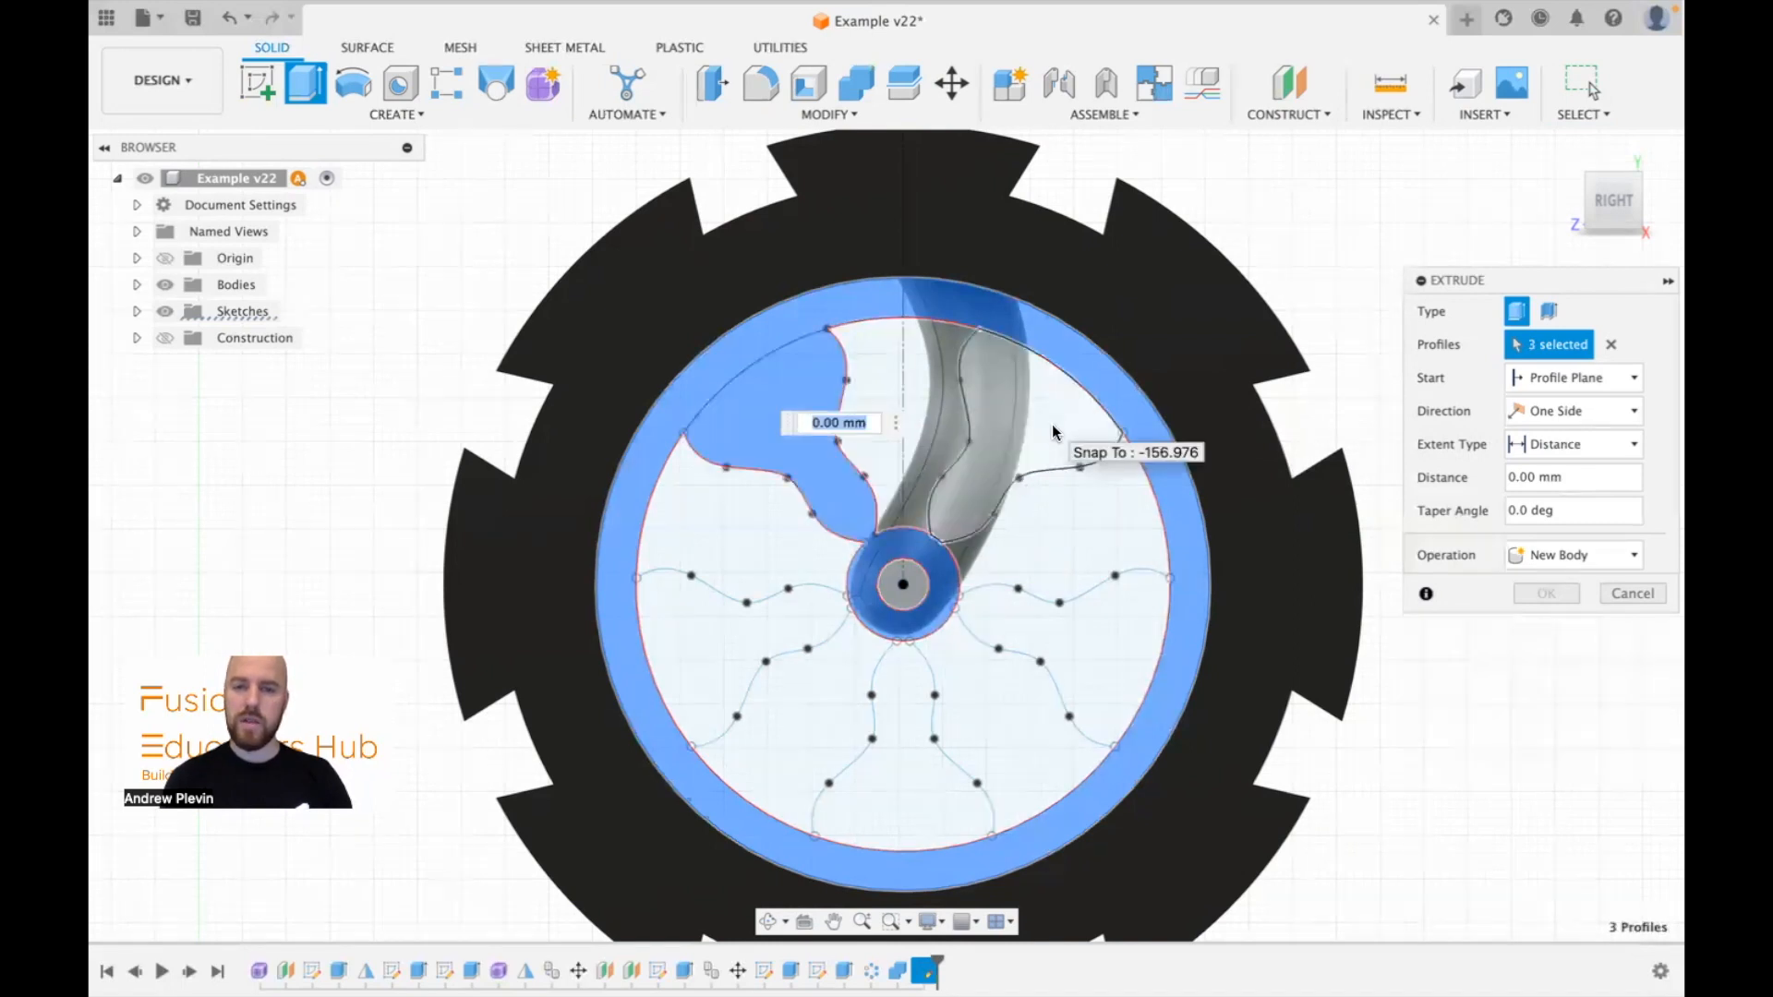
pyautogui.click(1052, 432)
pyautogui.click(1086, 648)
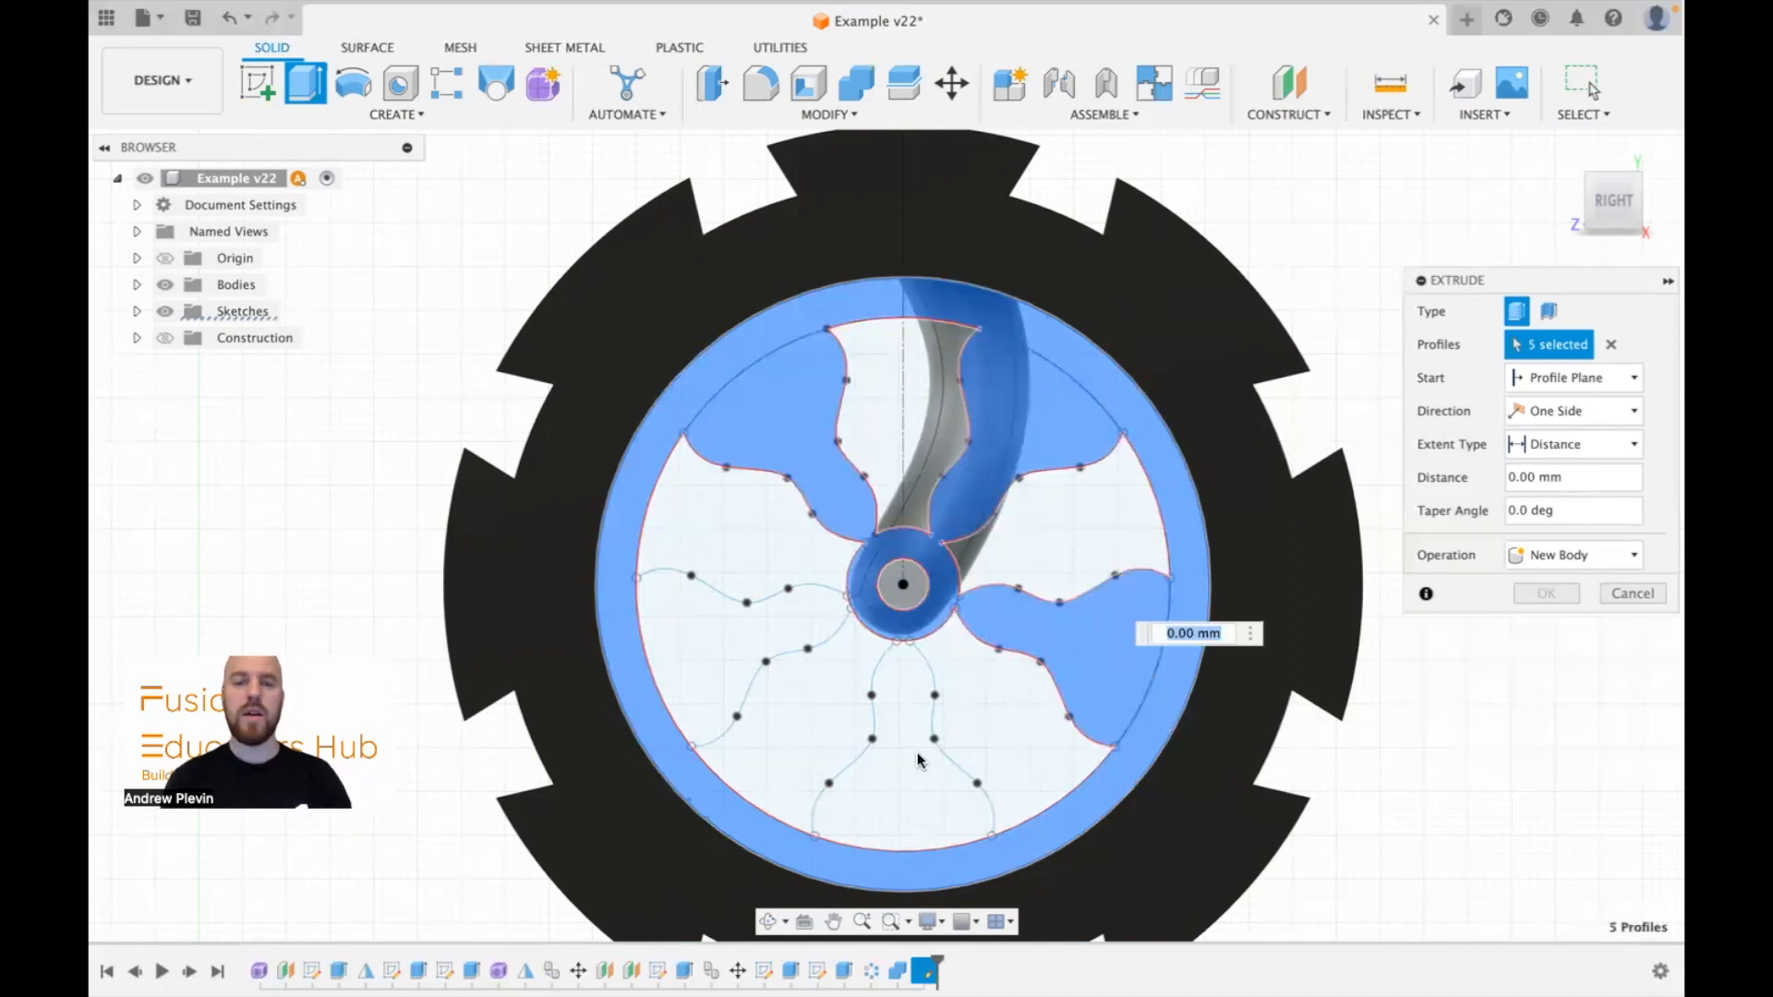
pyautogui.click(917, 766)
pyautogui.click(740, 712)
pyautogui.click(1641, 183)
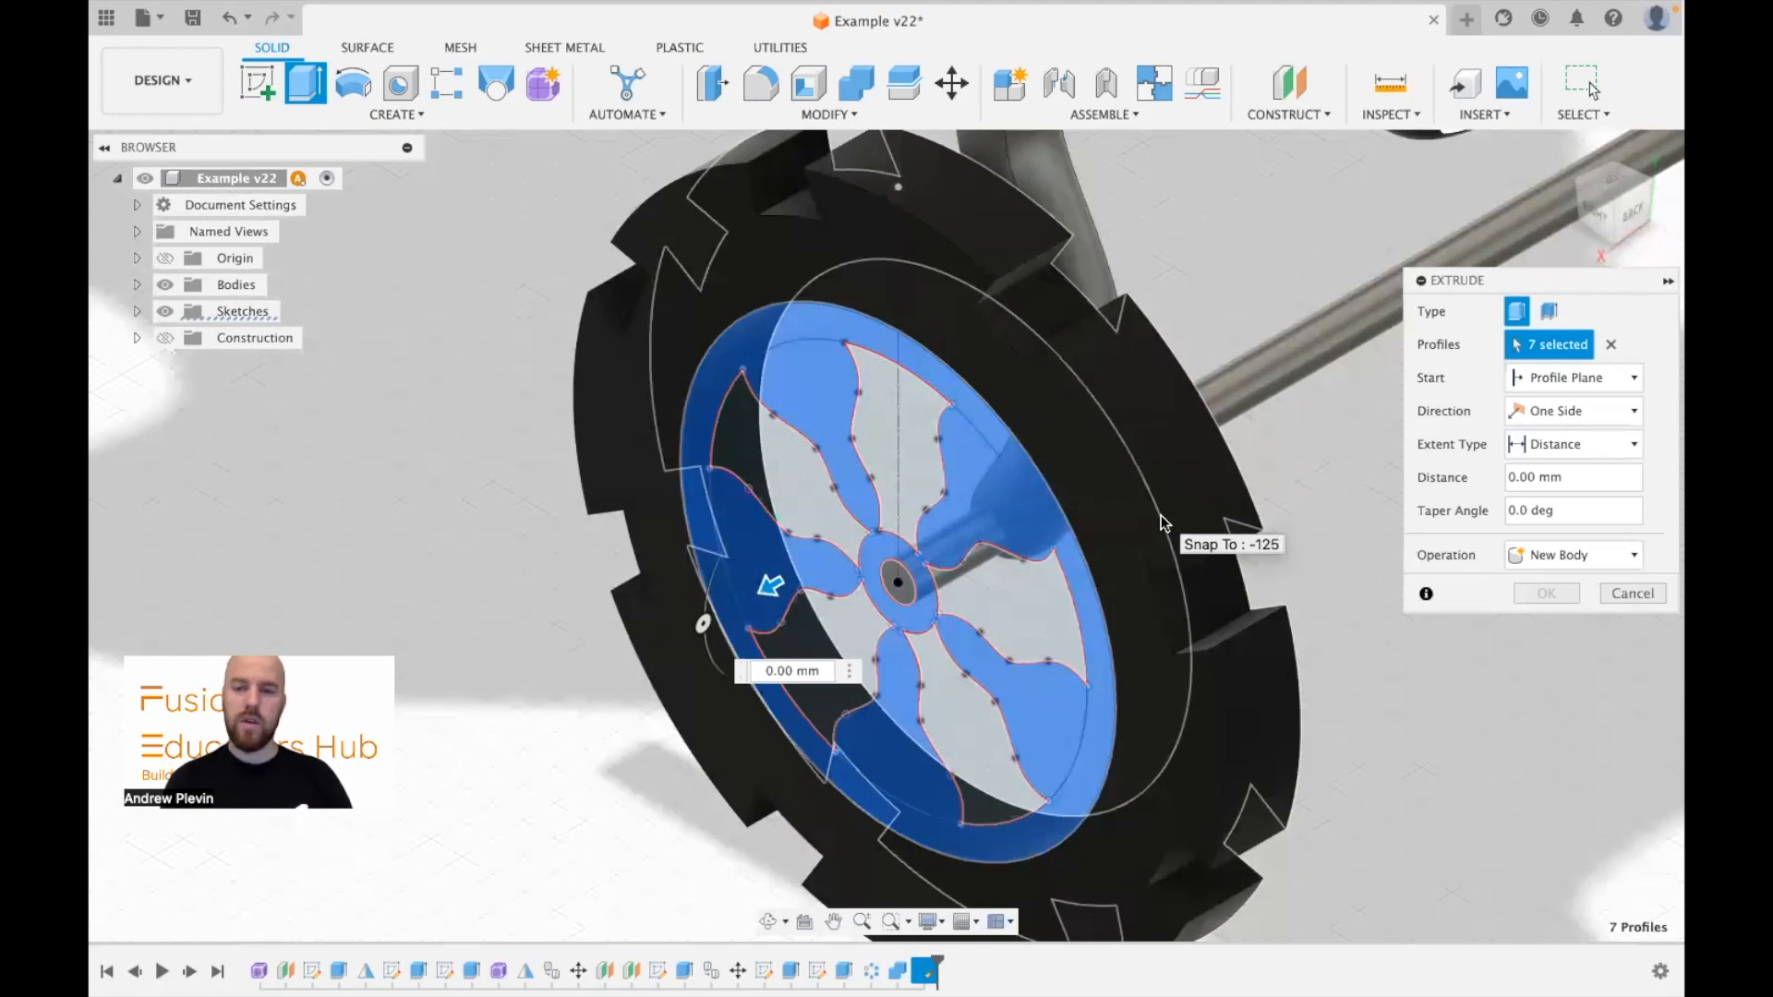
pyautogui.click(1161, 516)
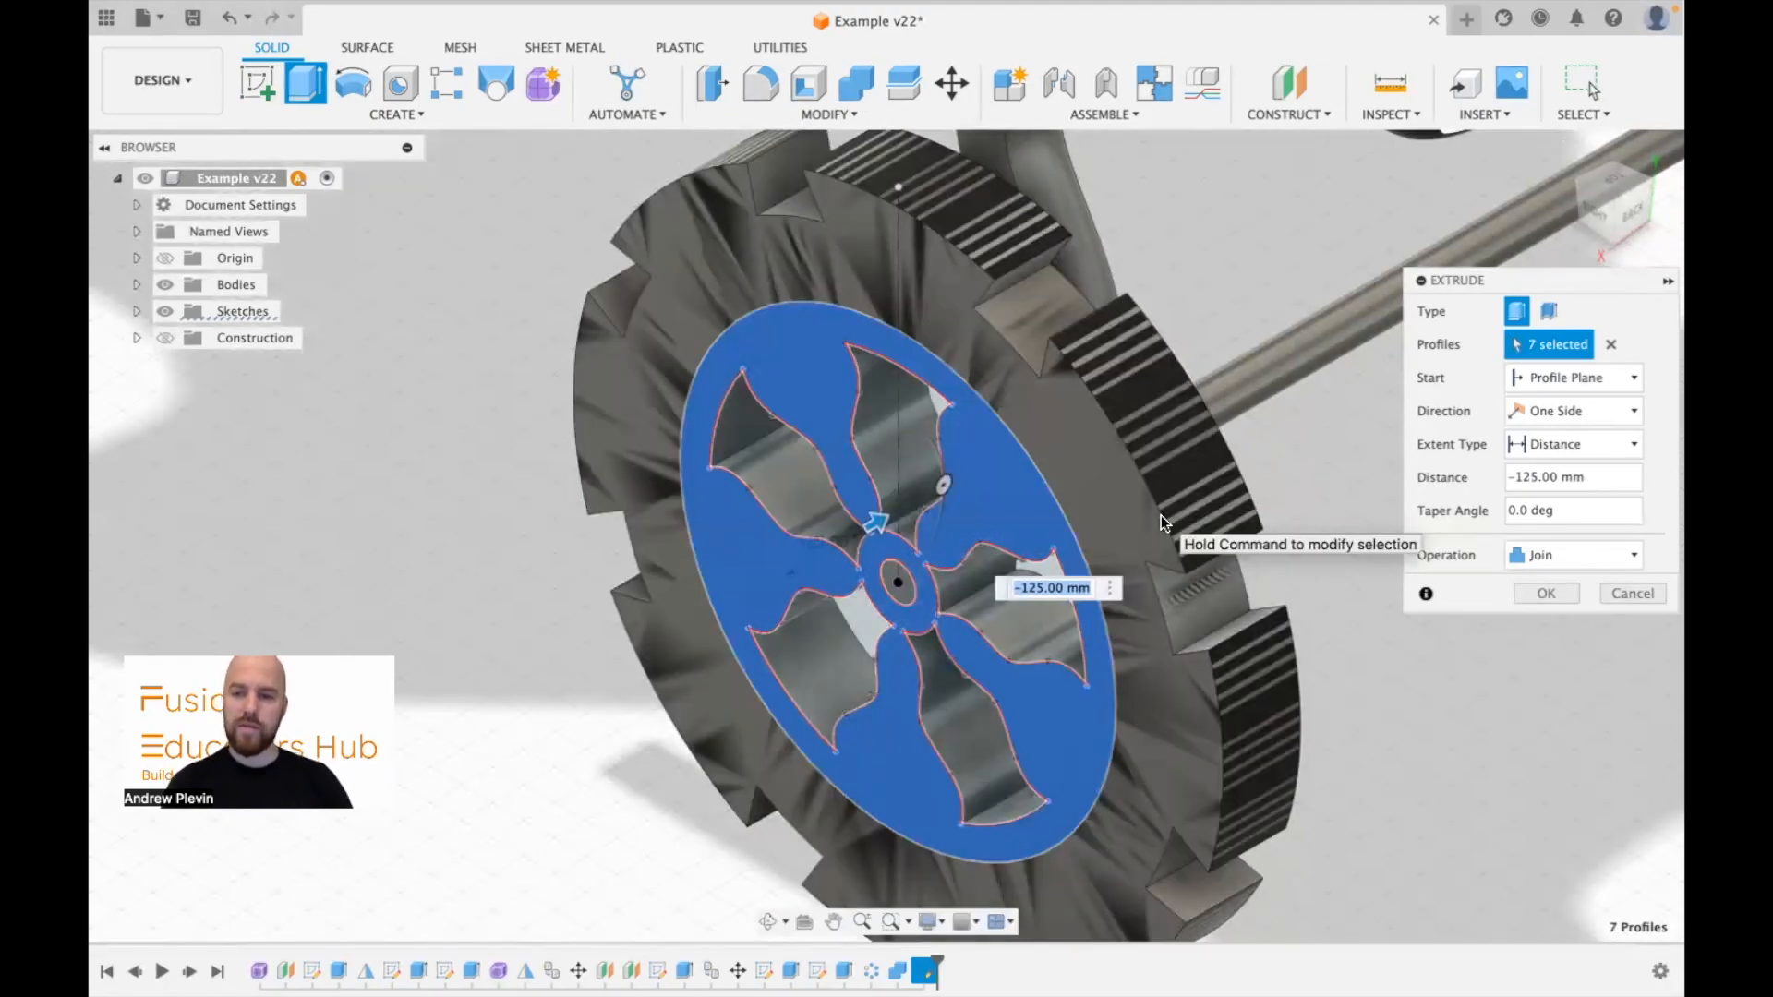
pyautogui.click(1559, 562)
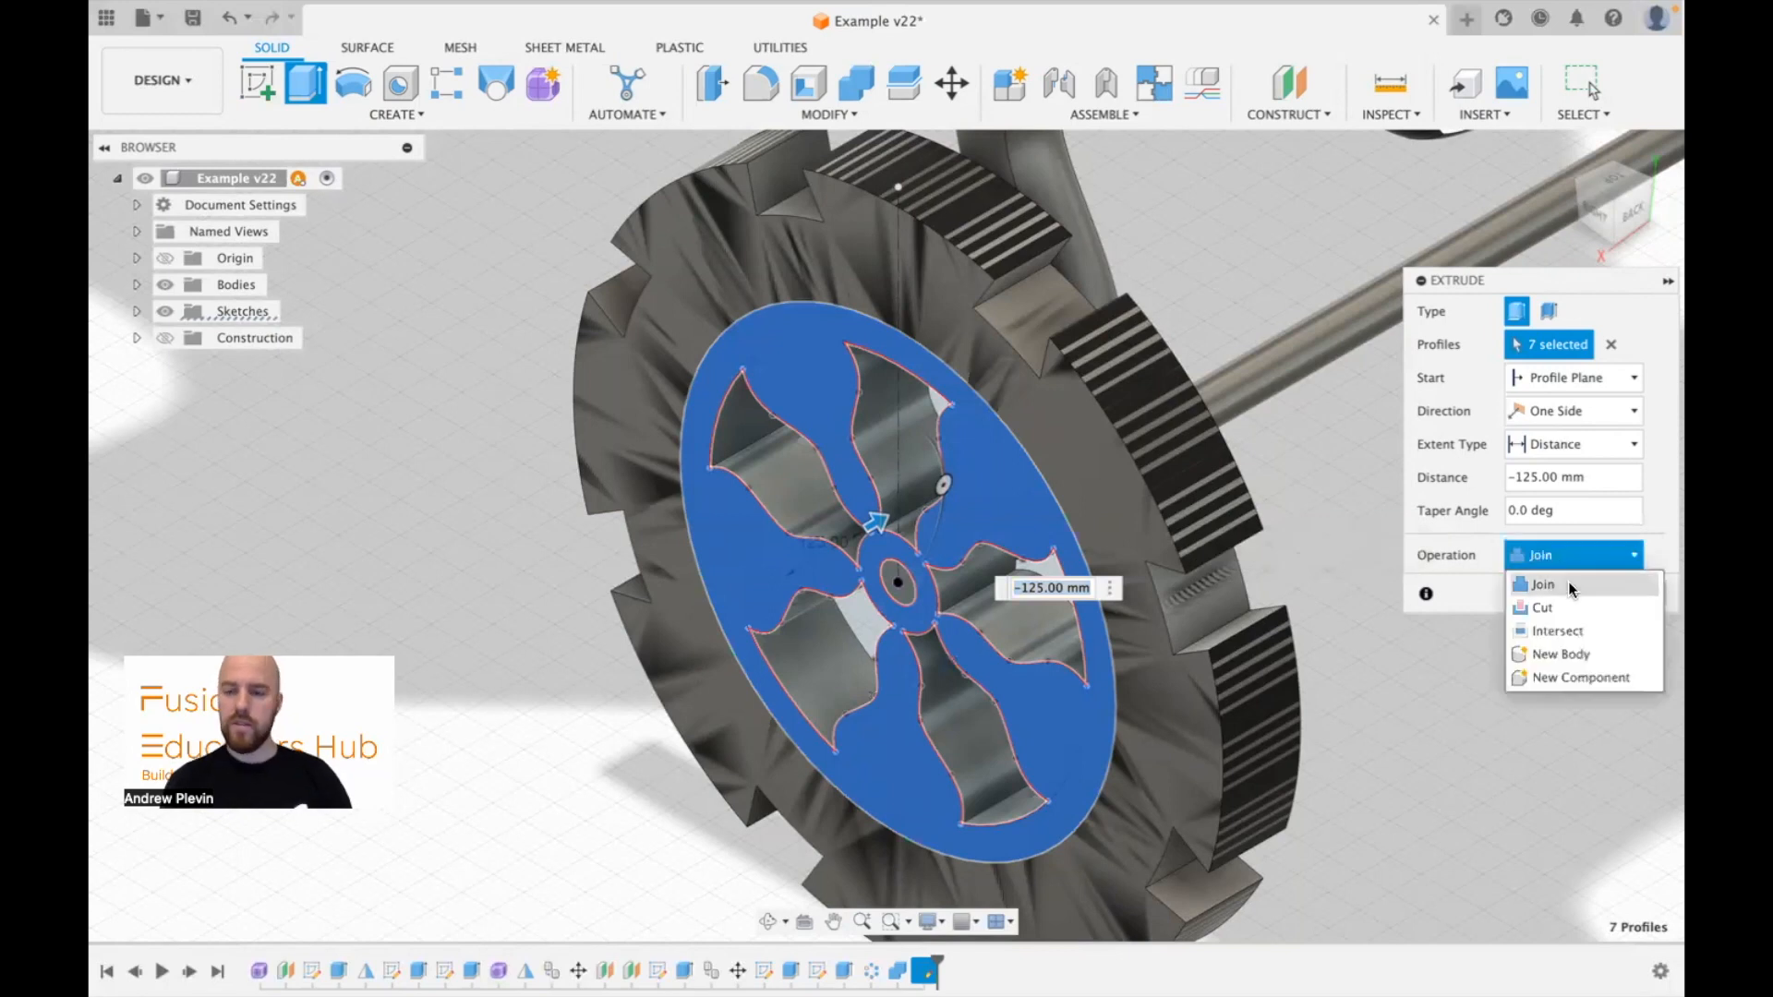
pyautogui.click(1590, 656)
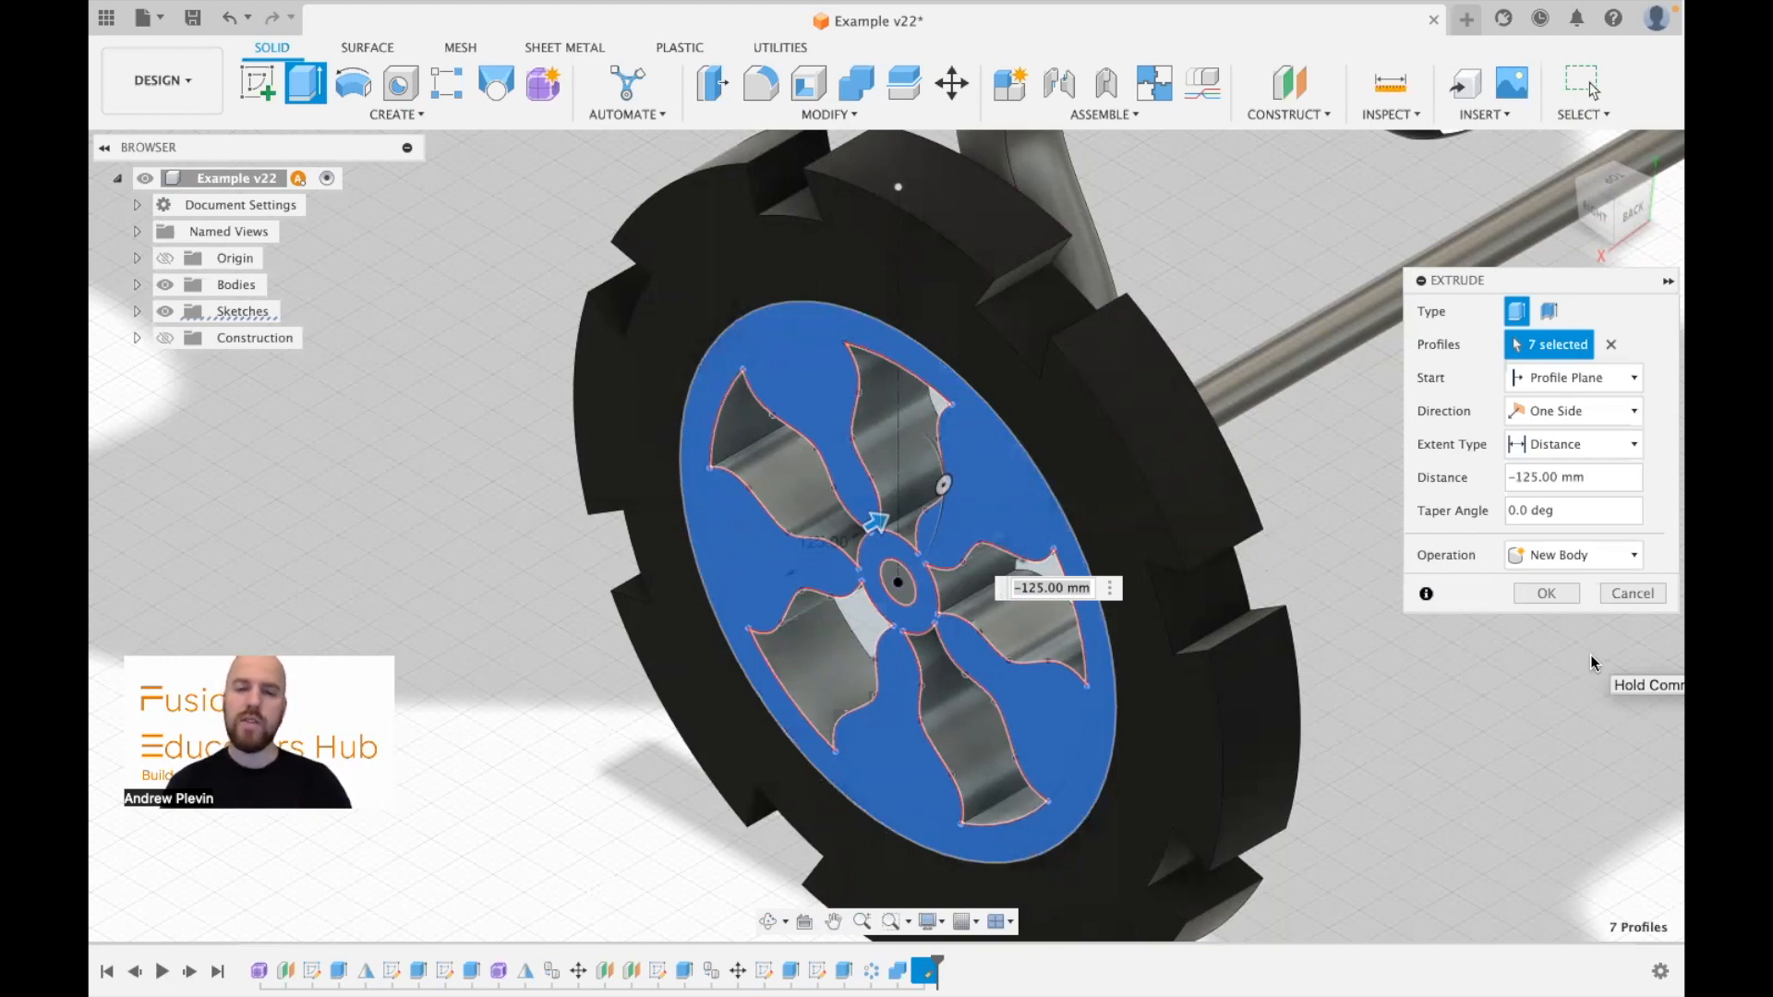
# Step: Start the rim extrusion at an offset of -10 mm and set its distance to -115 mm
pyautogui.click(1578, 416)
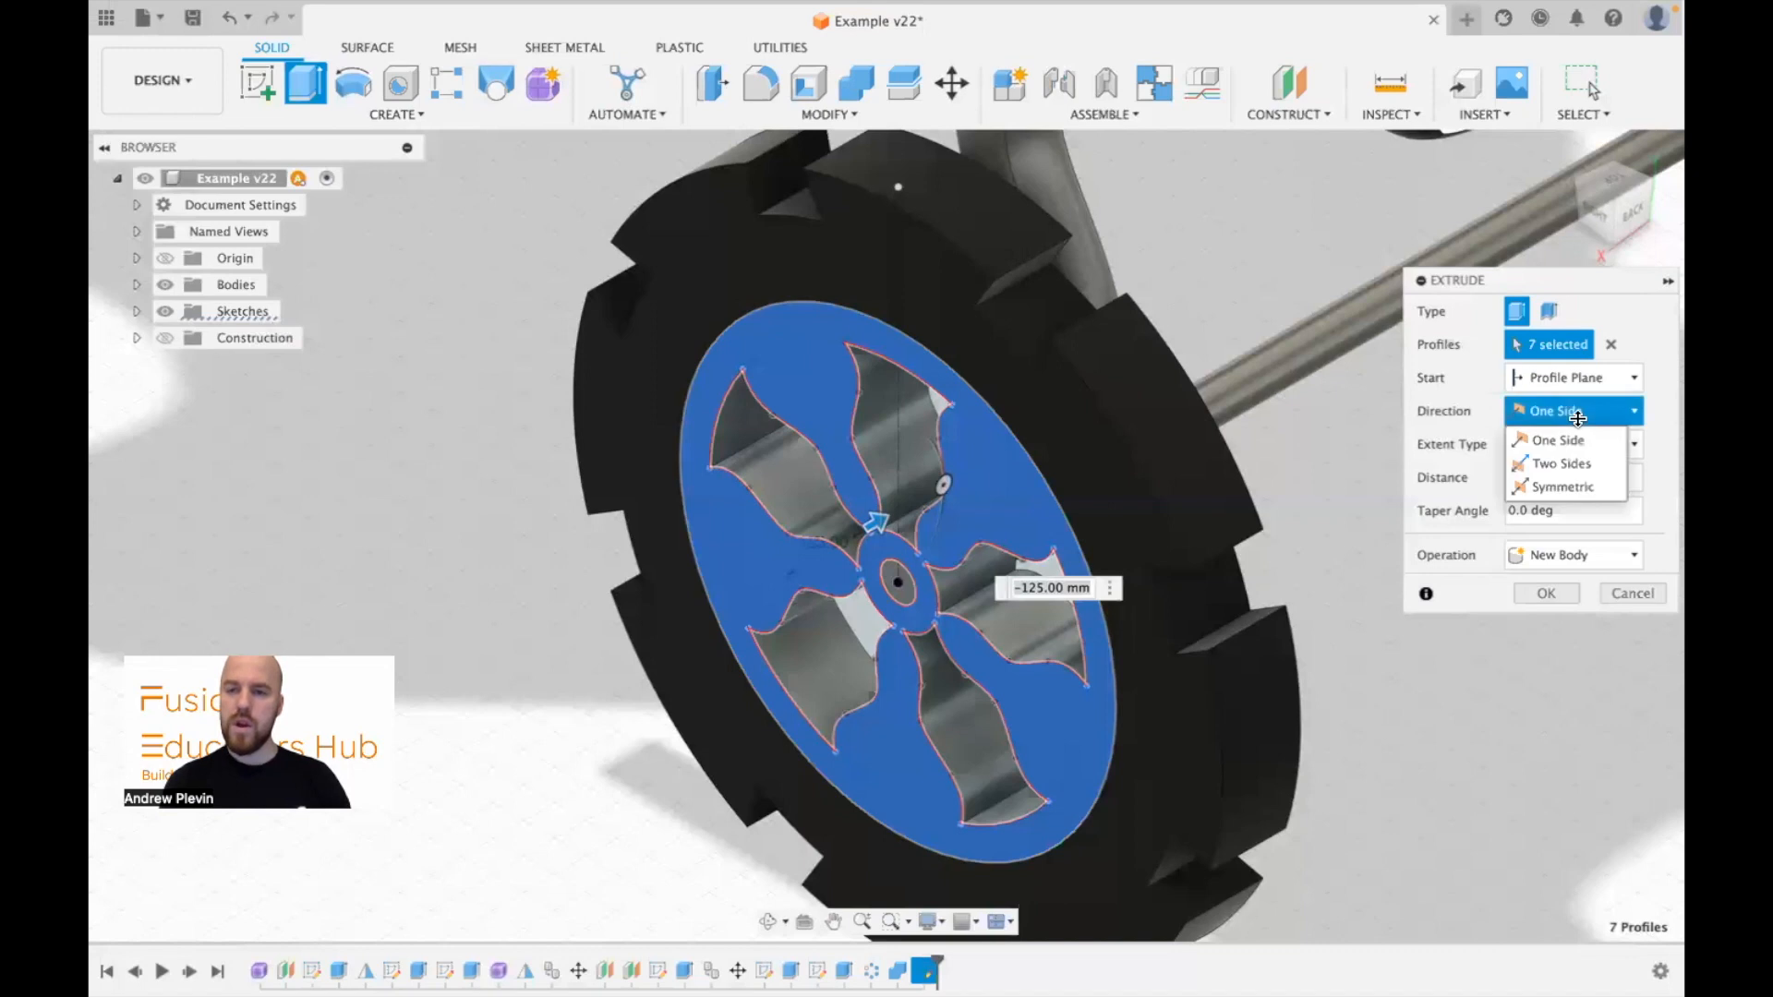
pyautogui.click(1577, 415)
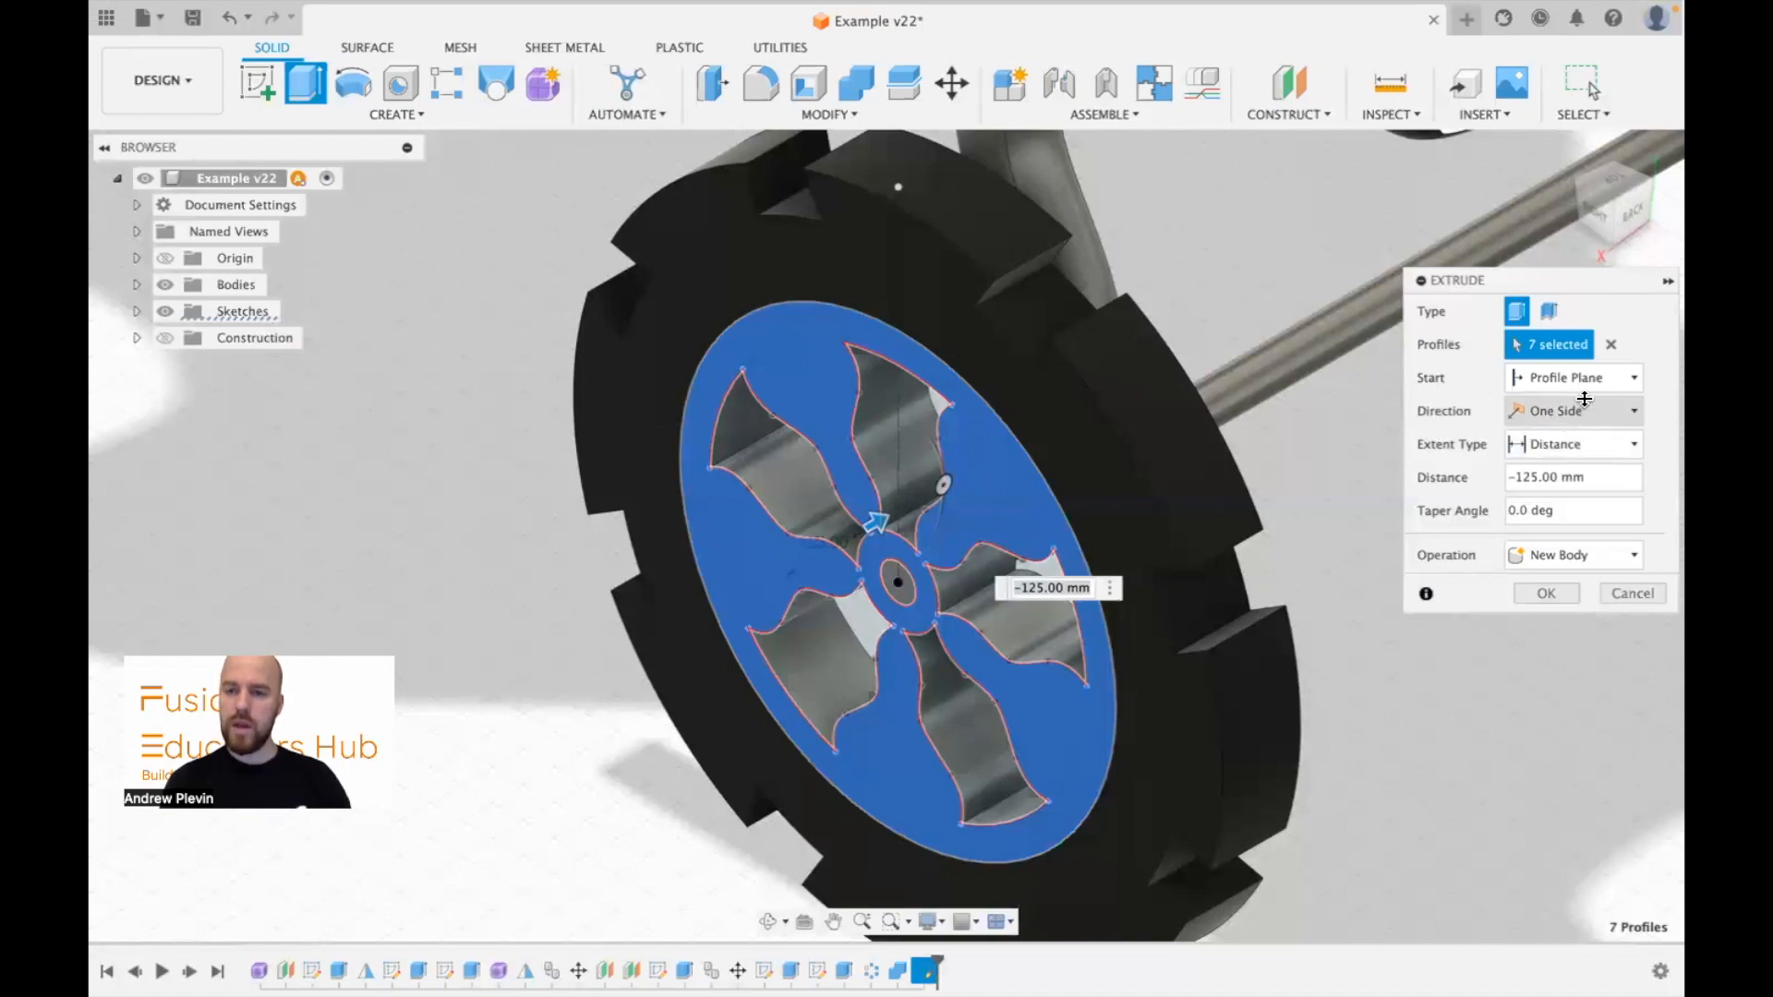
pyautogui.click(1586, 380)
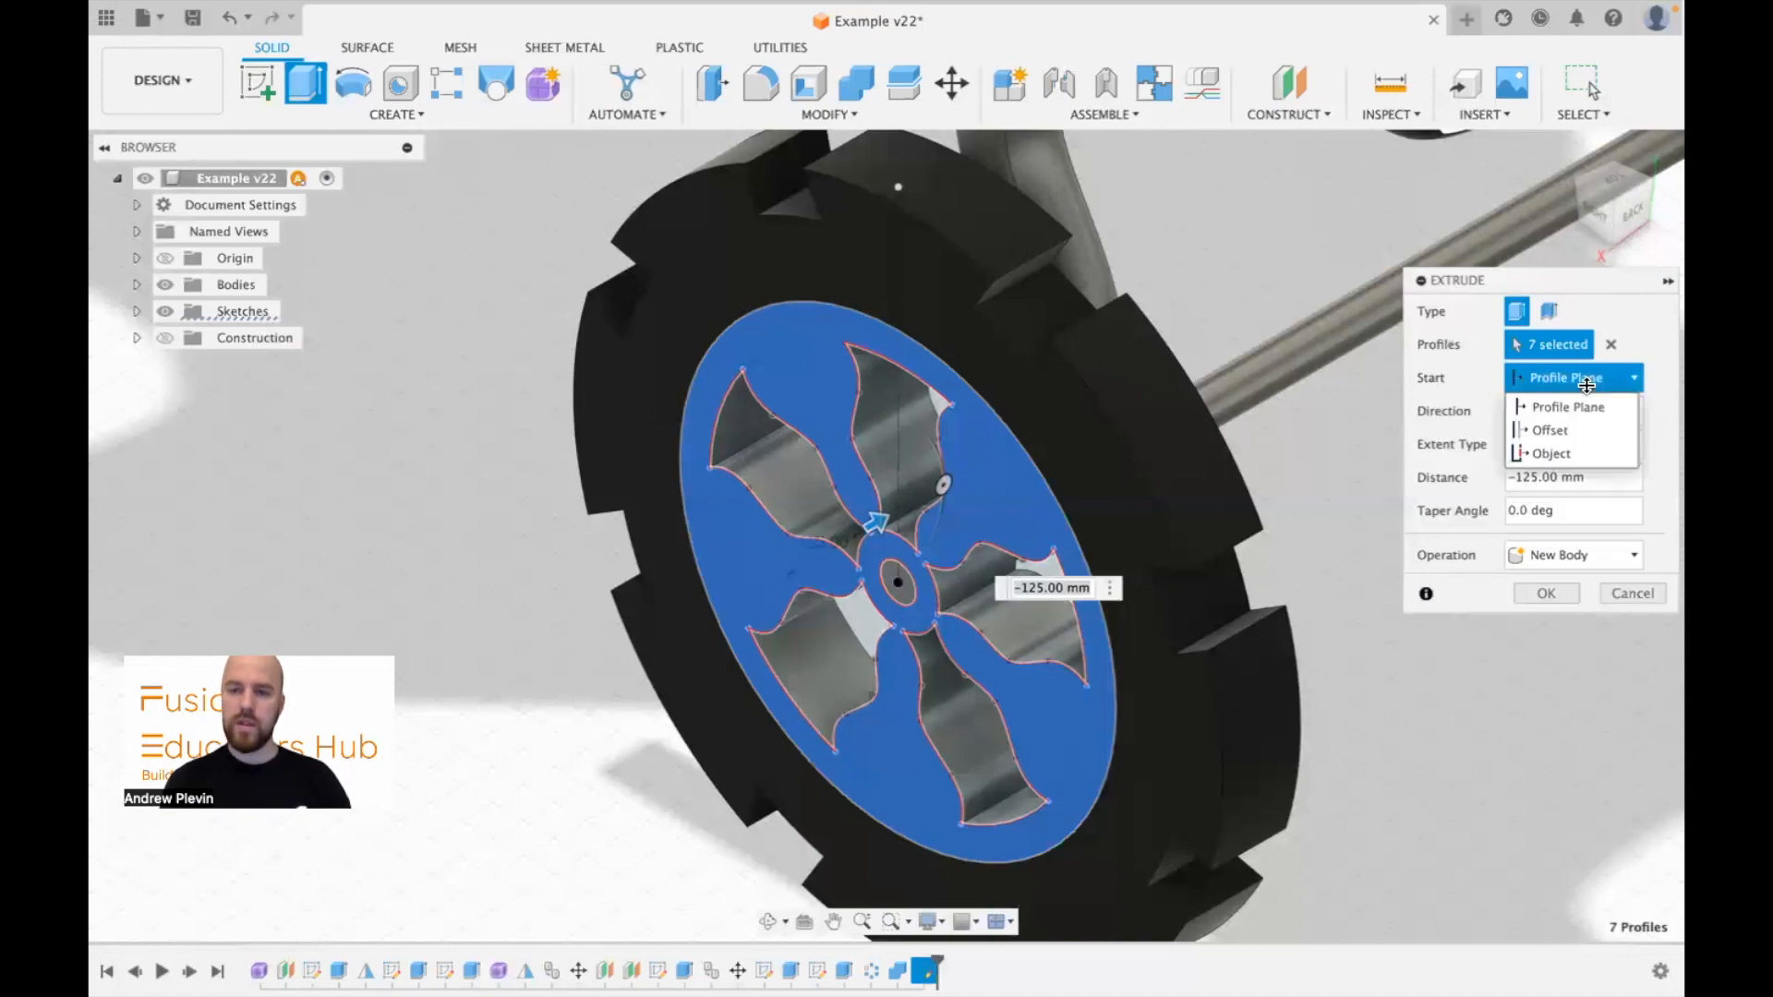
pyautogui.click(1567, 432)
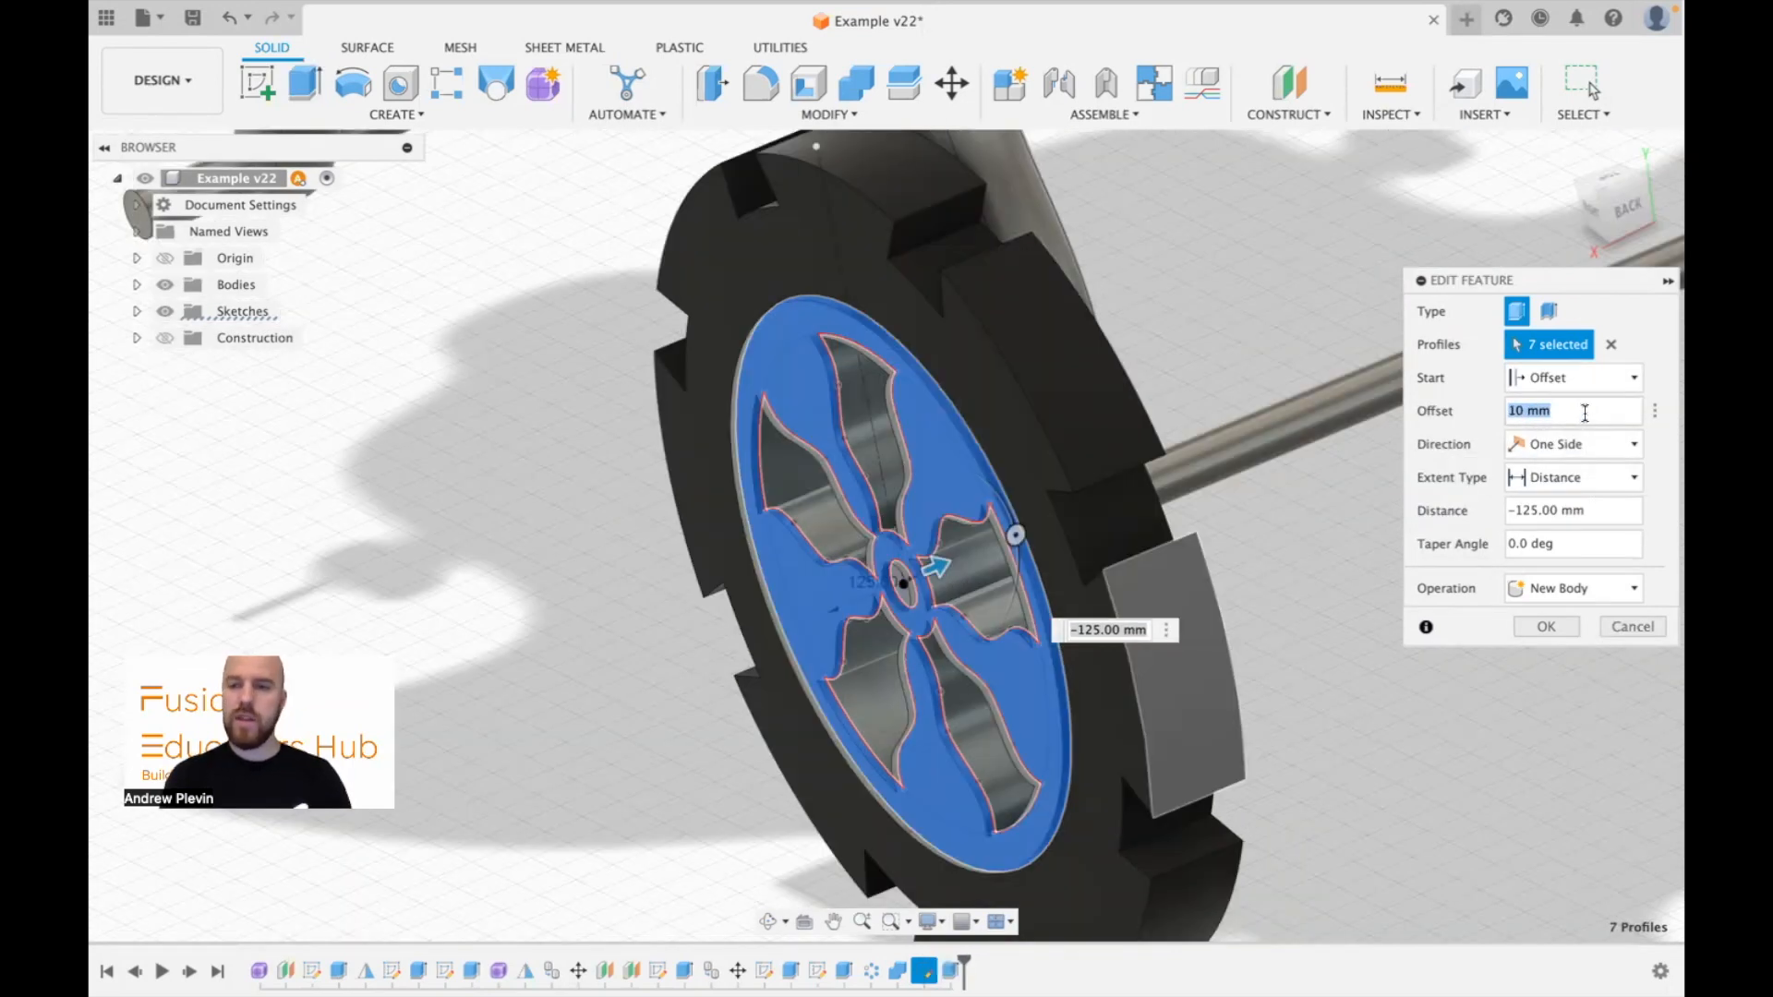
pyautogui.write('-10')
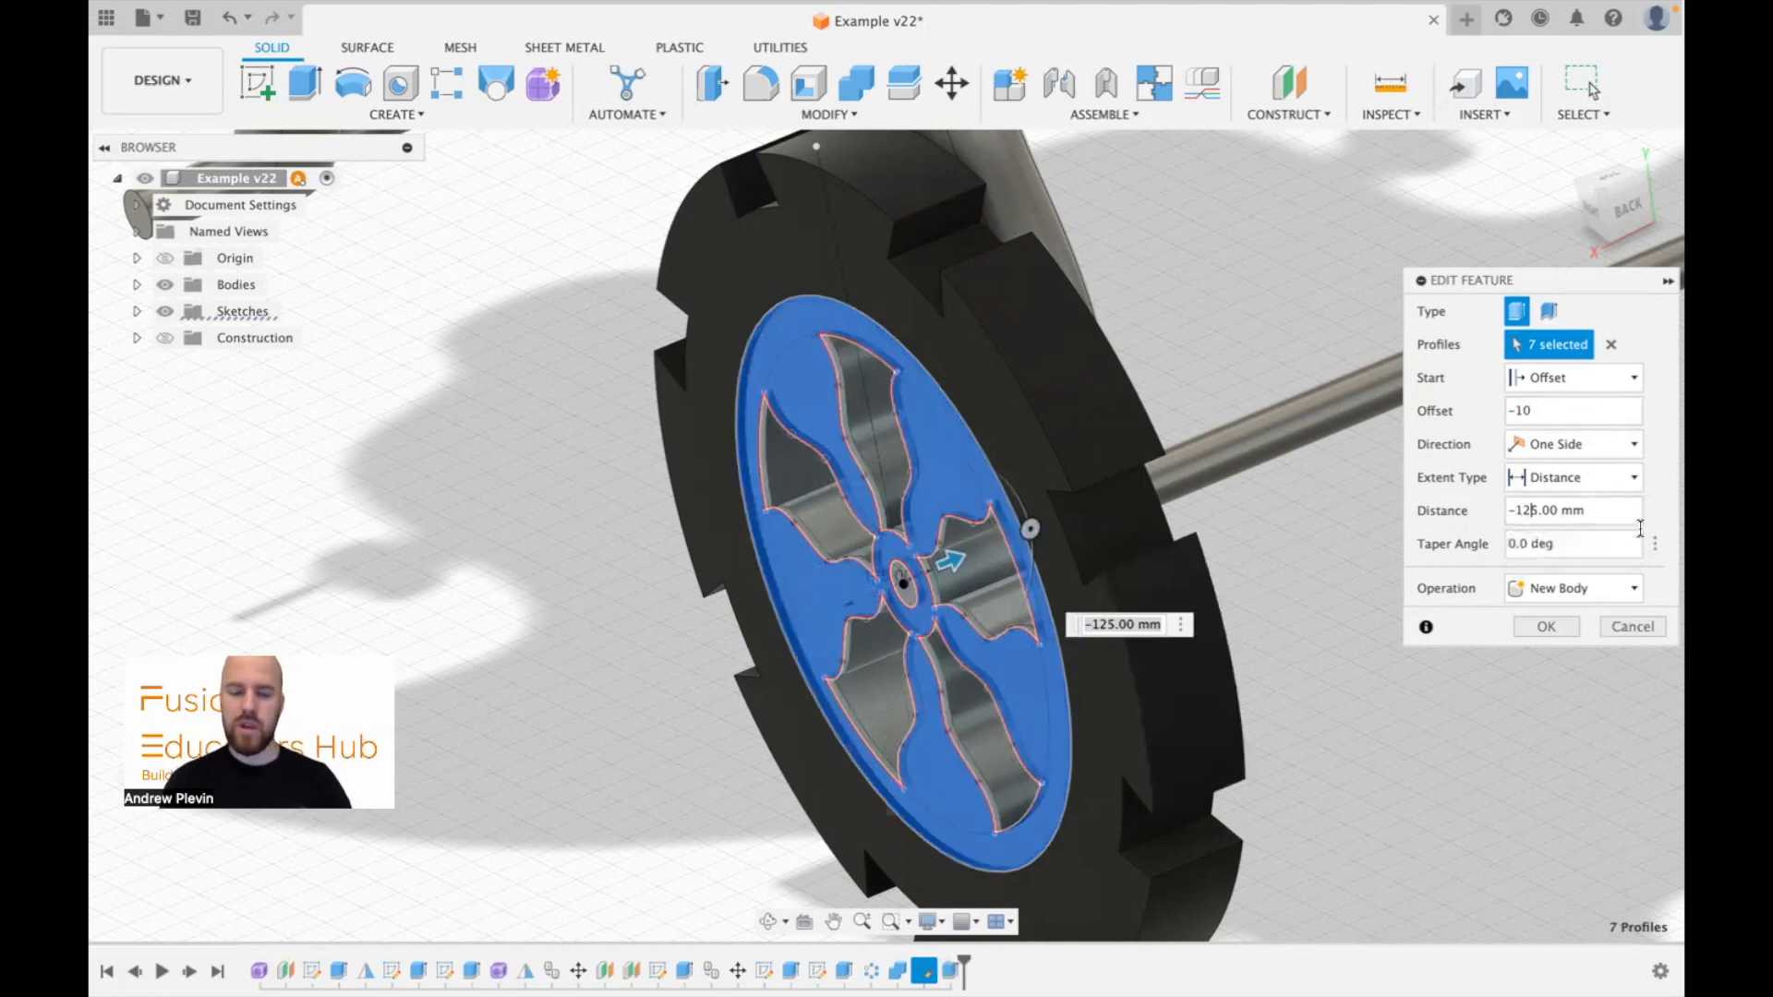
pyautogui.press('BackSpace')
pyautogui.write('1')
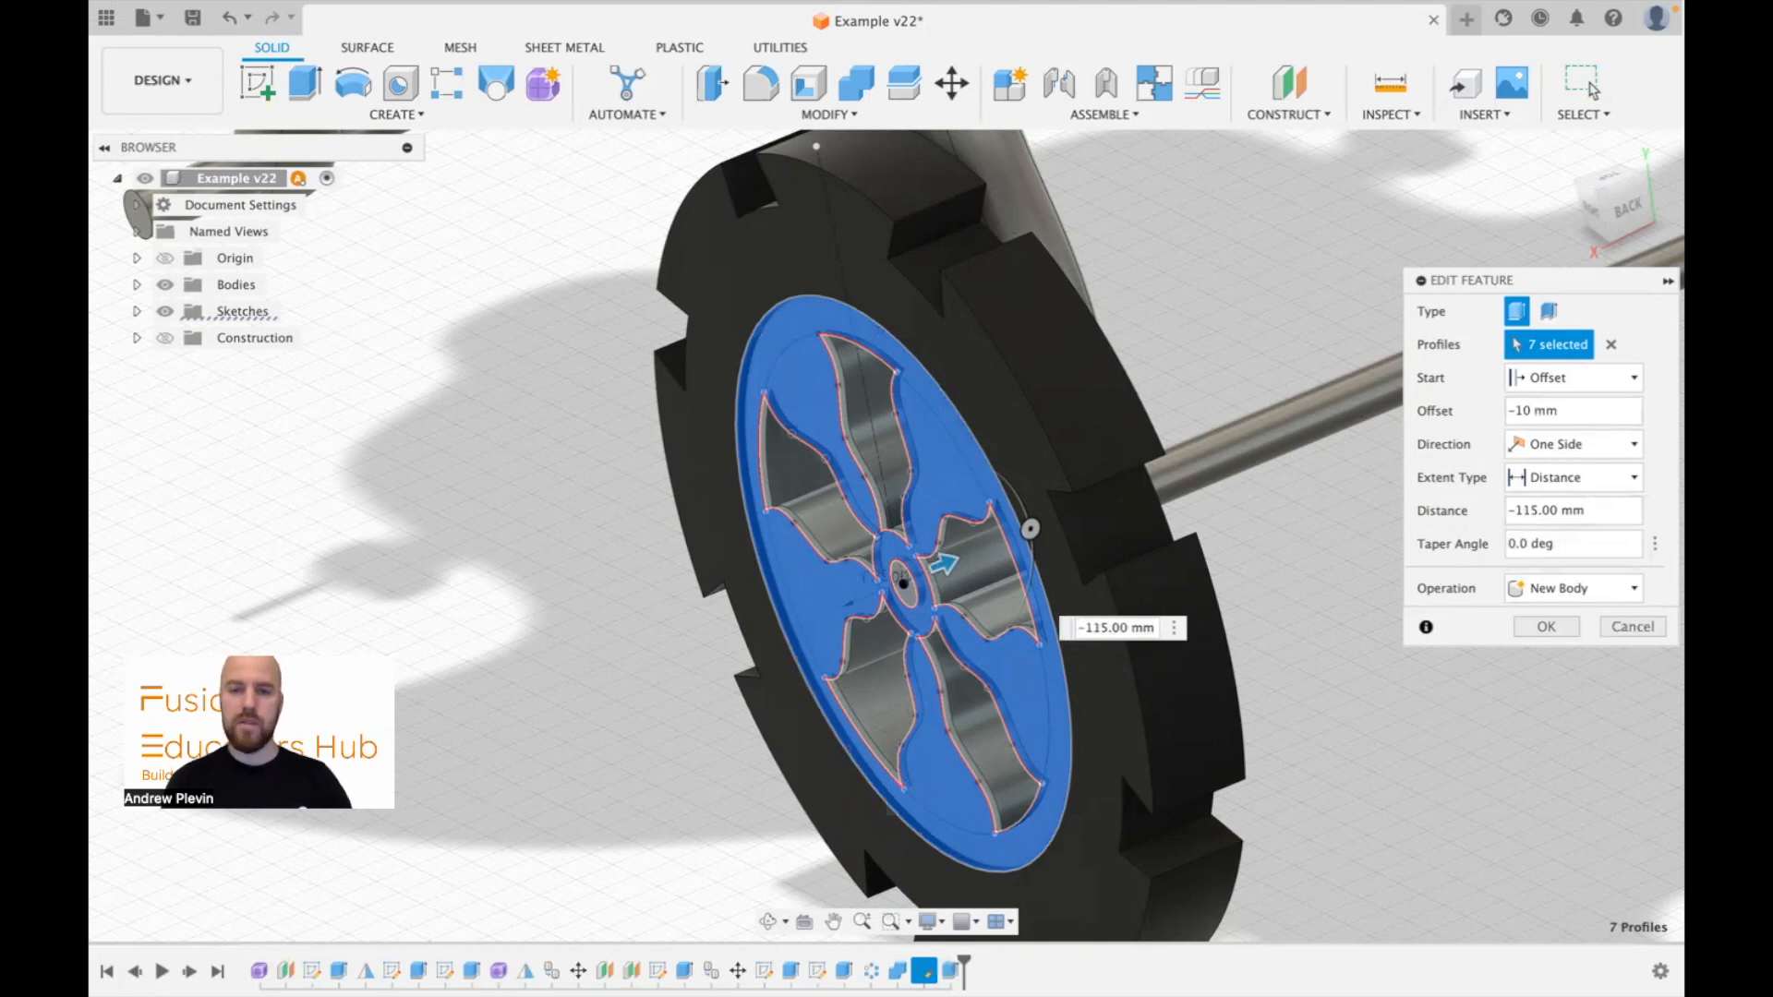
pyautogui.click(1557, 635)
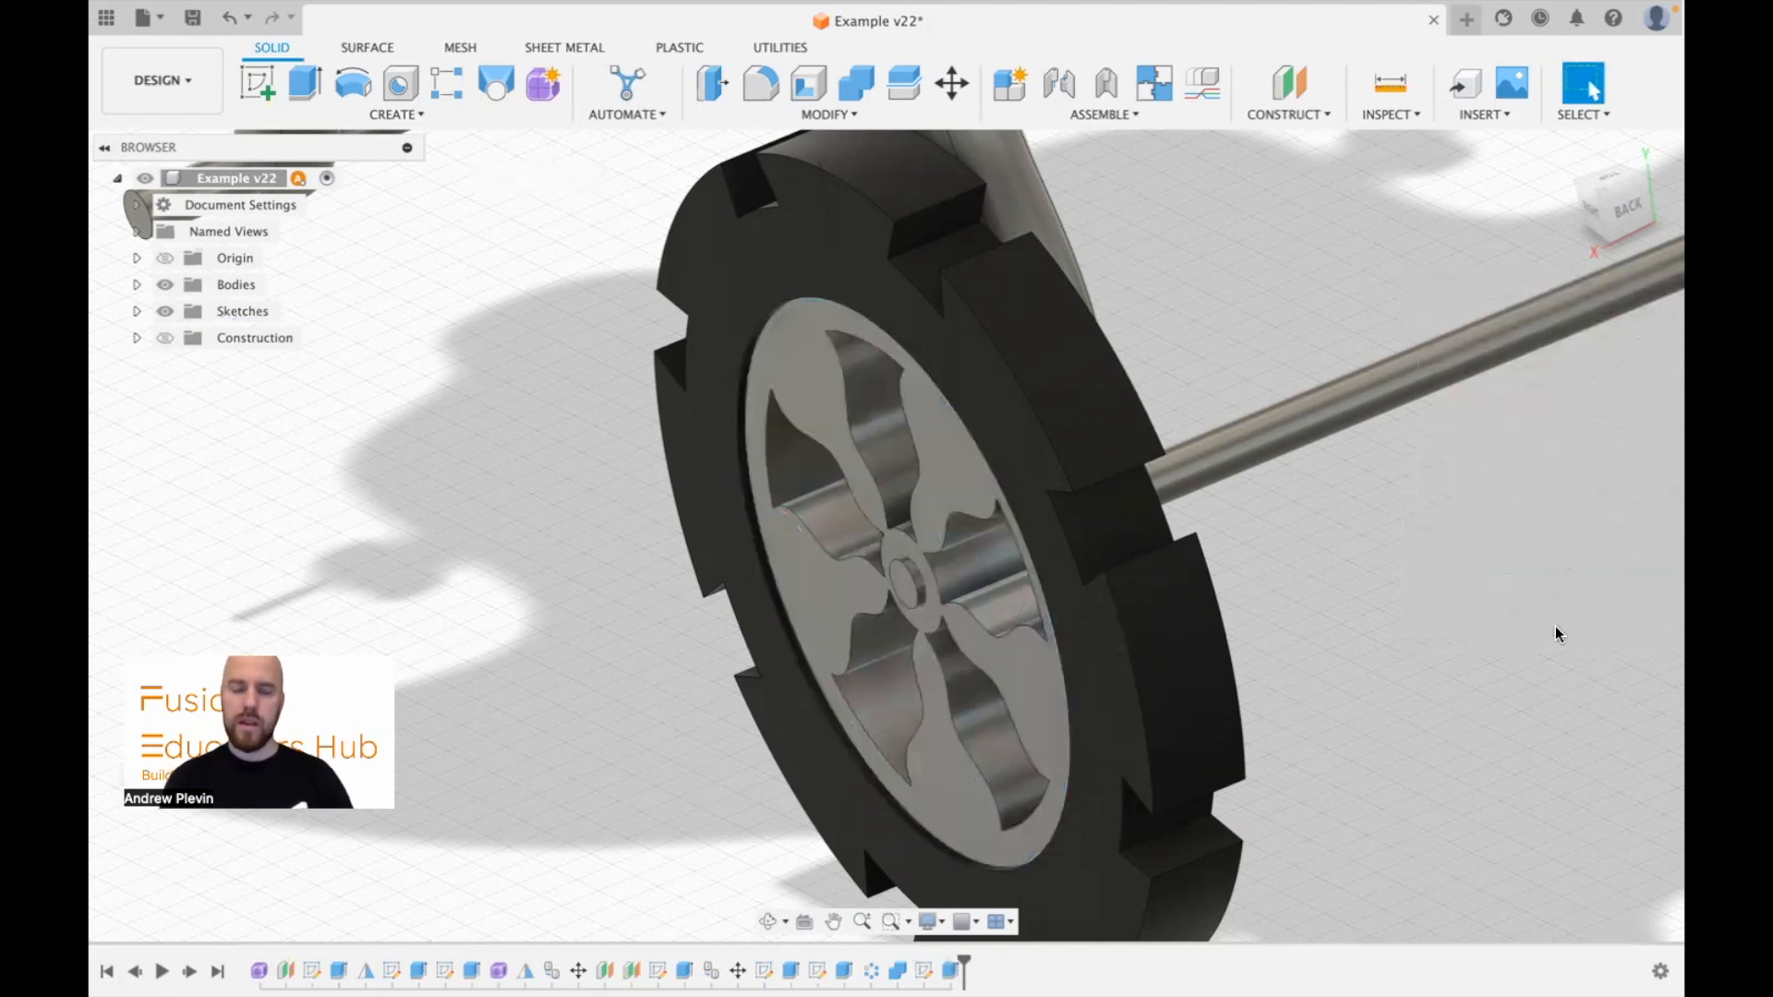
# Step: Start the Move/Copy command for bodies with the whole wheel and the car's axles in view
pyautogui.scroll(-3, 1557, 634)
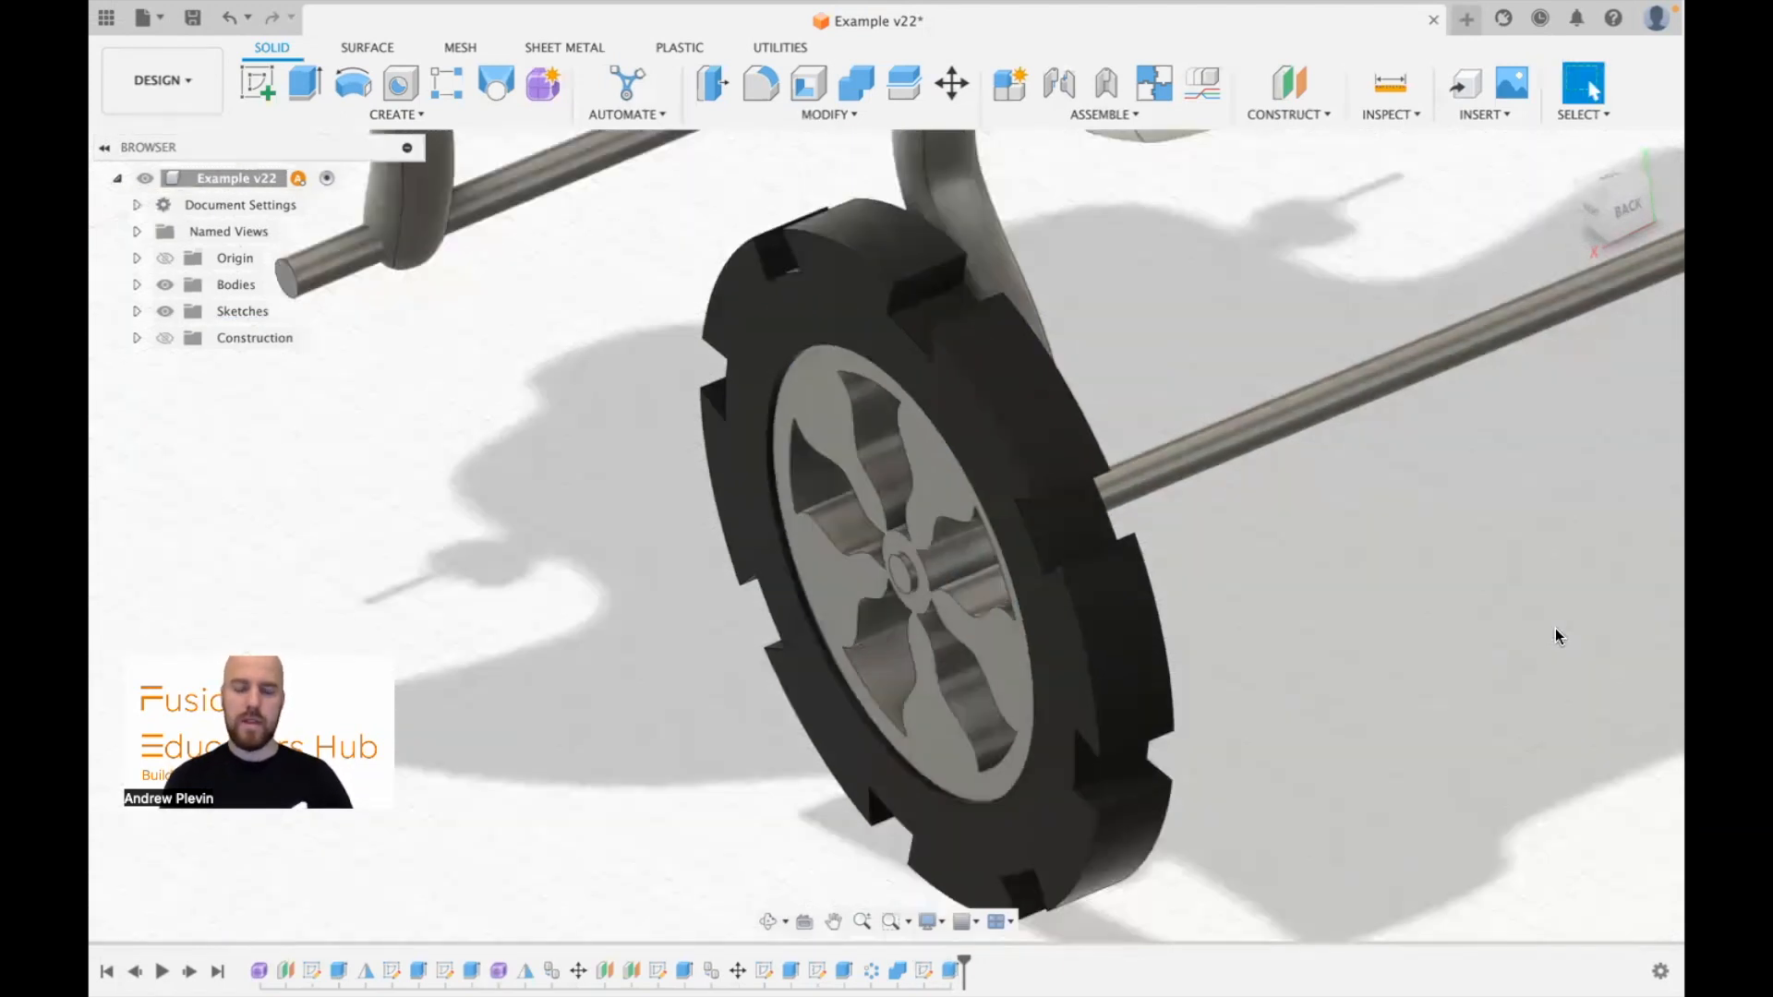
pyautogui.click(1597, 213)
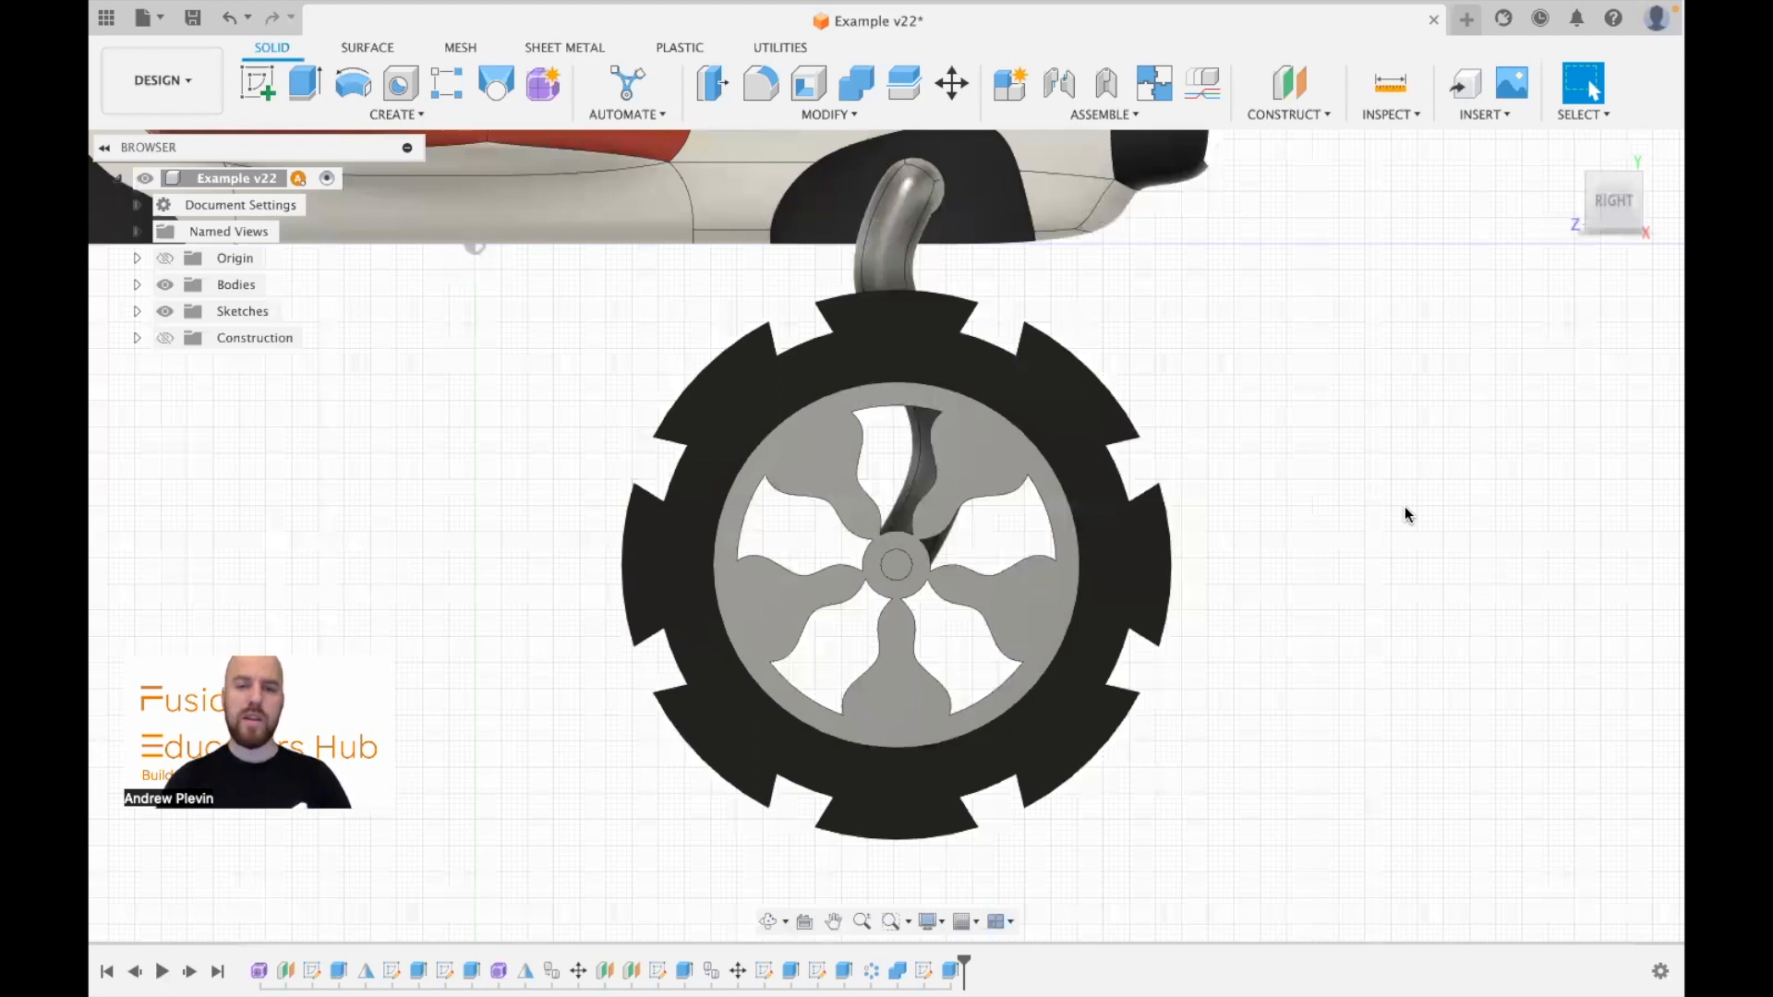
pyautogui.click(1572, 215)
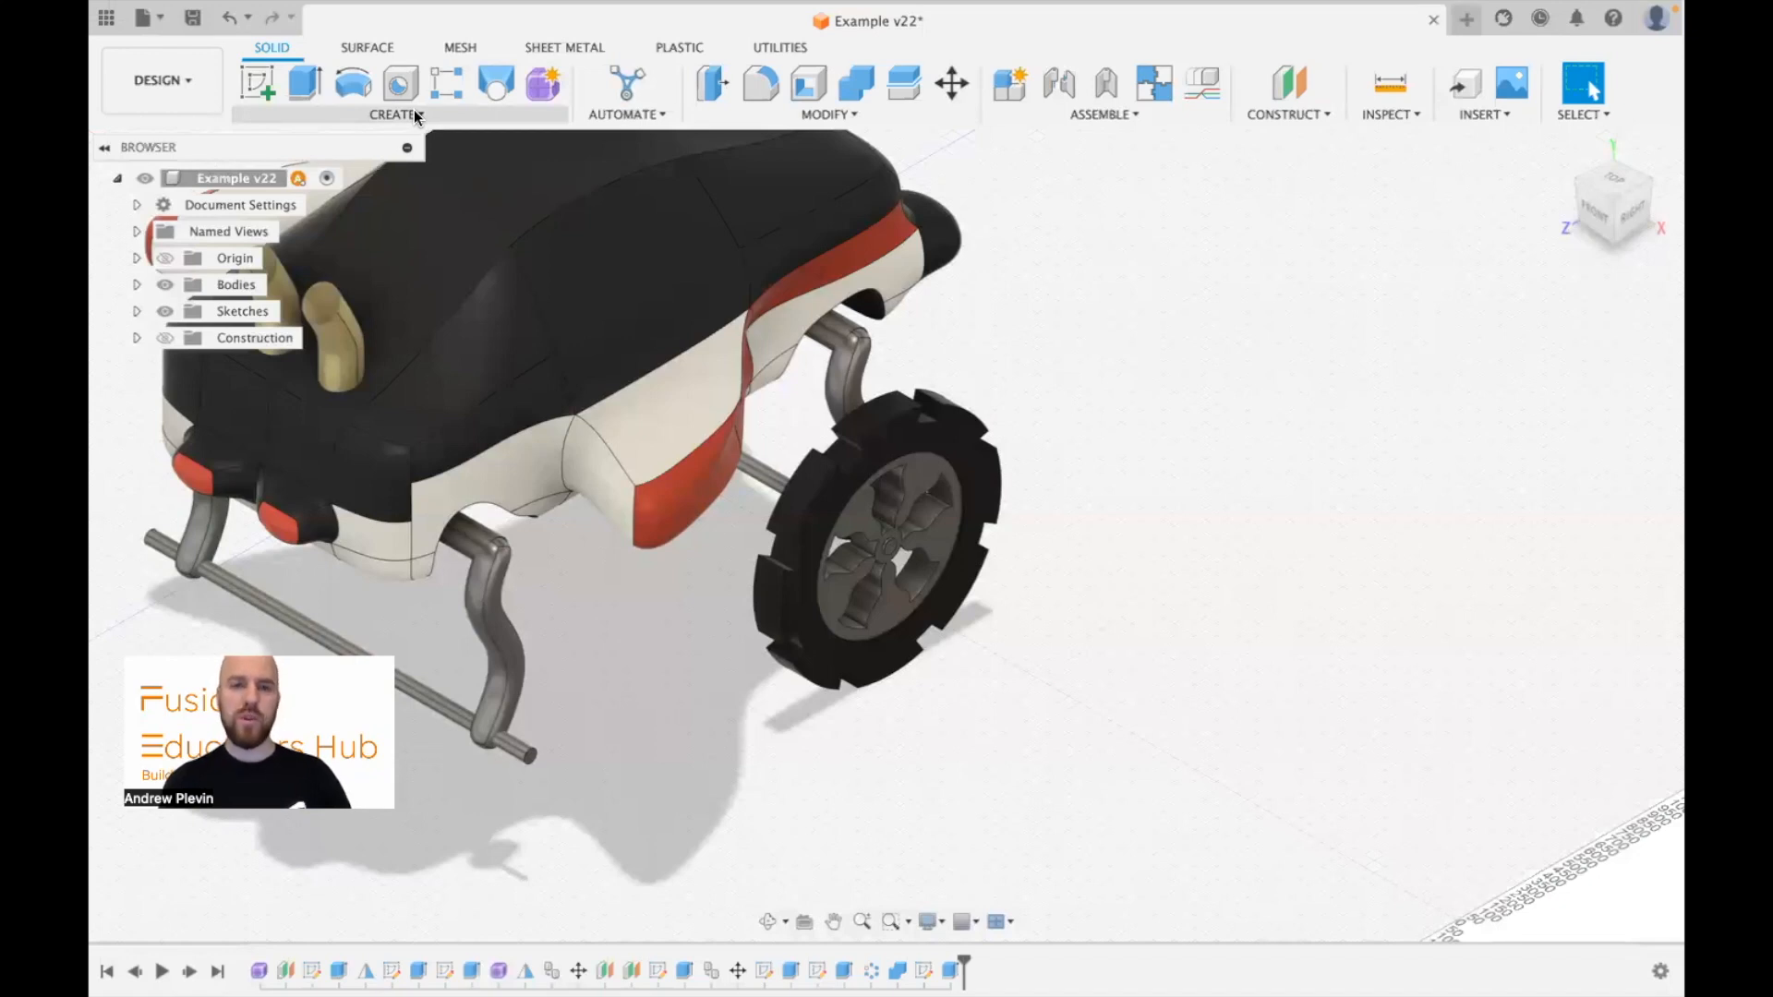
pyautogui.click(951, 83)
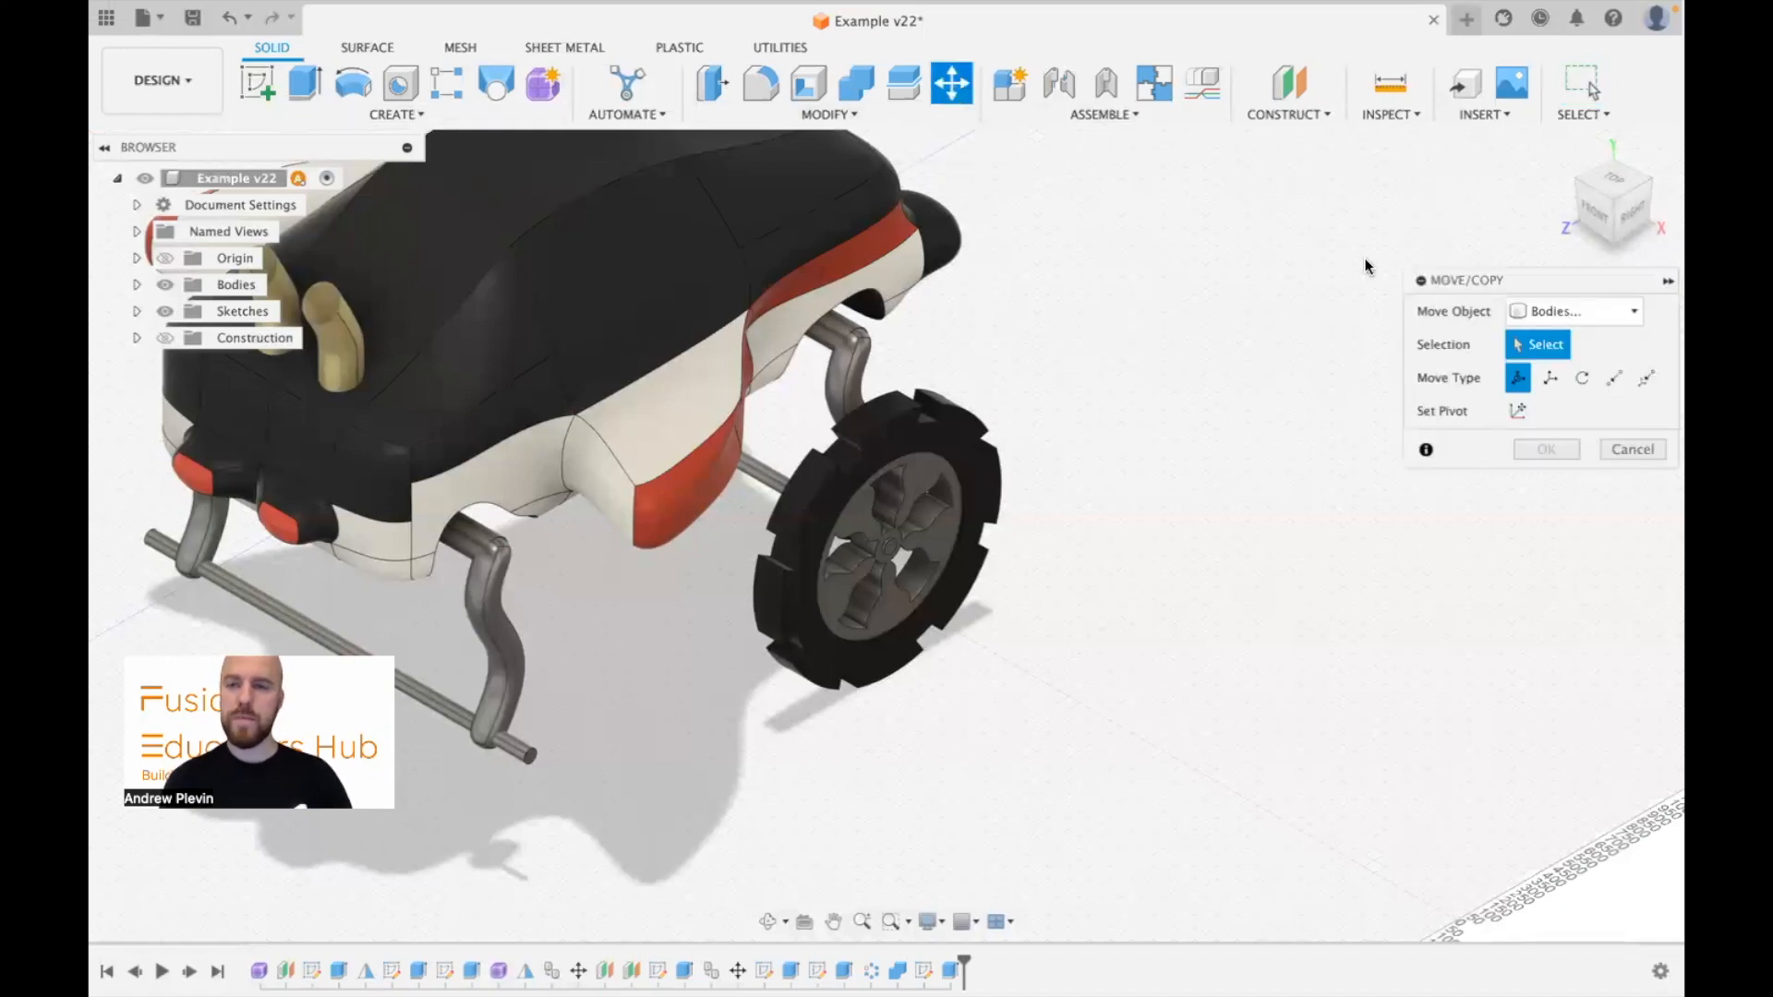